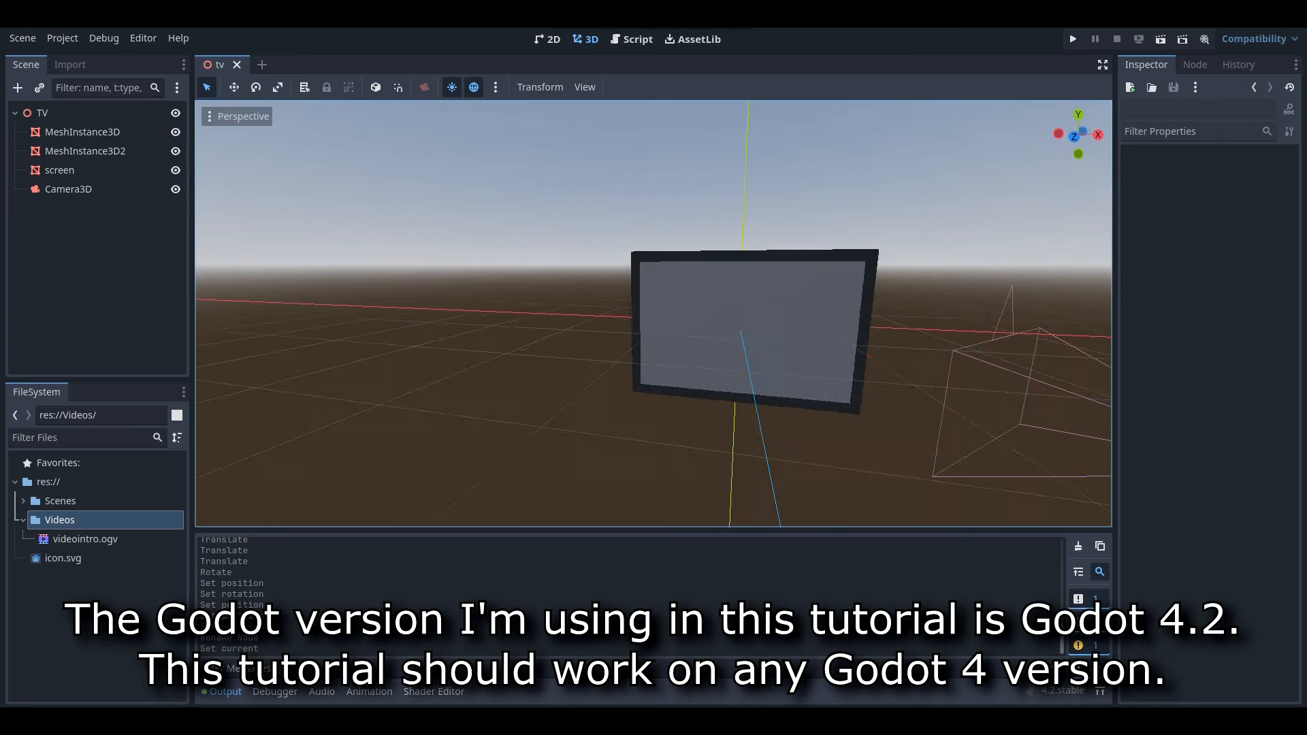
Examine the MeshInstance3D, MeshInstance3D2 and screen nodes to see which part of the TV each one forms.
{"action": "scroll", "coordinate": [636, 279], "scroll_direction": "down", "scroll_amount": 7}
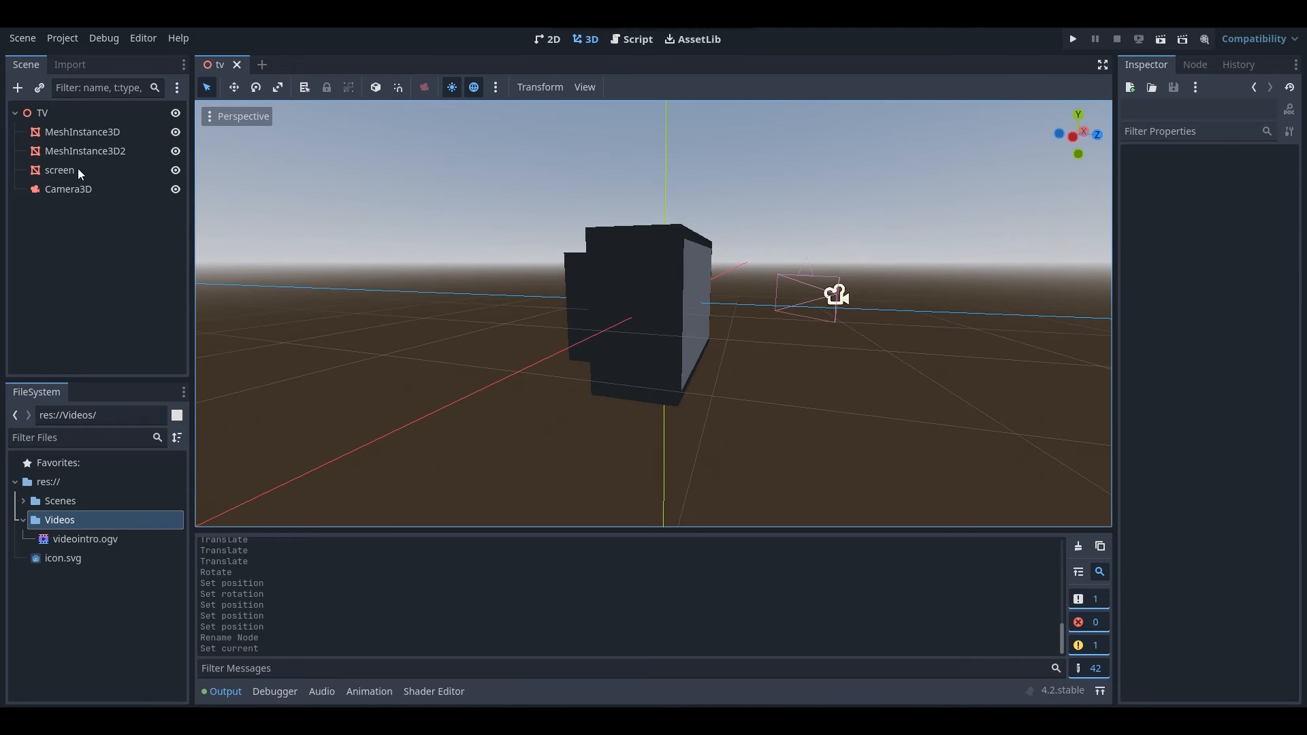
{"action": "left_click", "coordinate": [91, 151]}
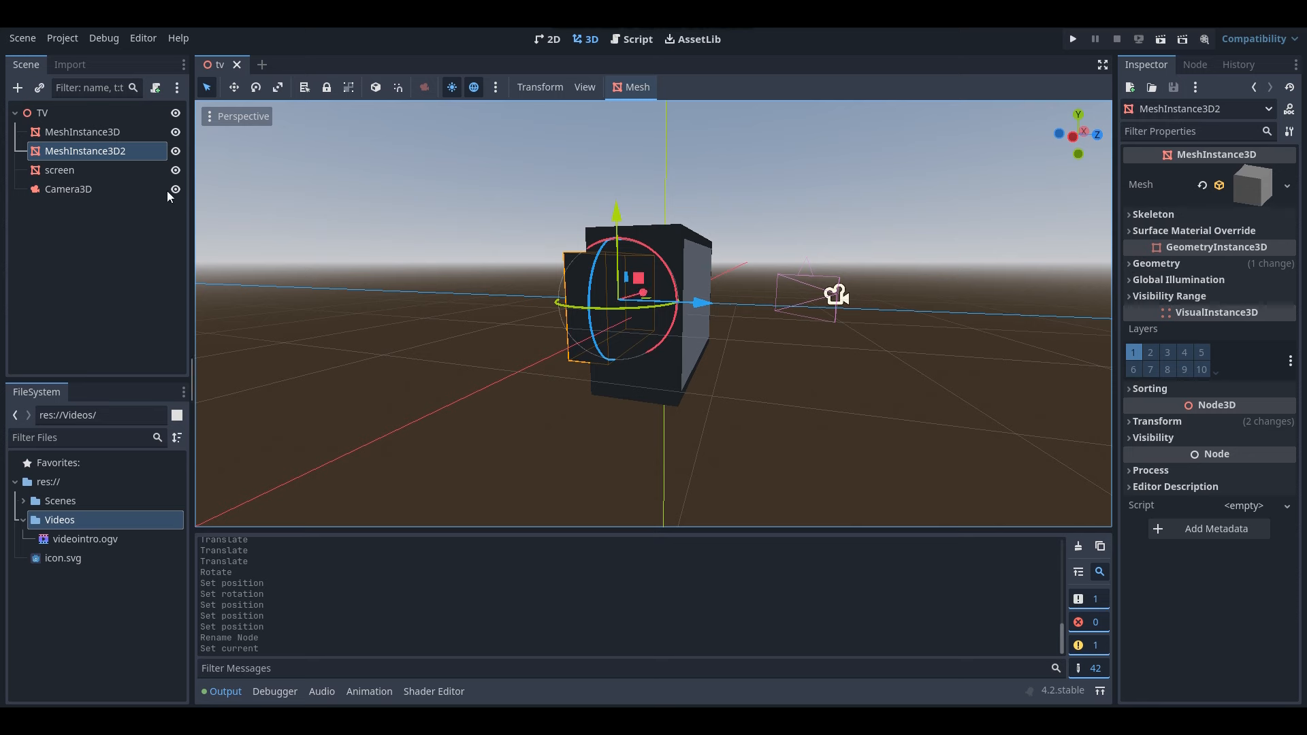
{"action": "left_click", "coordinate": [73, 171]}
{"action": "middle_click_drag", "start_coordinate": [816, 297], "coordinate": [512, 315]}
{"action": "key", "text": "s"}
{"action": "right_click_drag", "start_coordinate": [867, 307], "coordinate": [844, 314]}
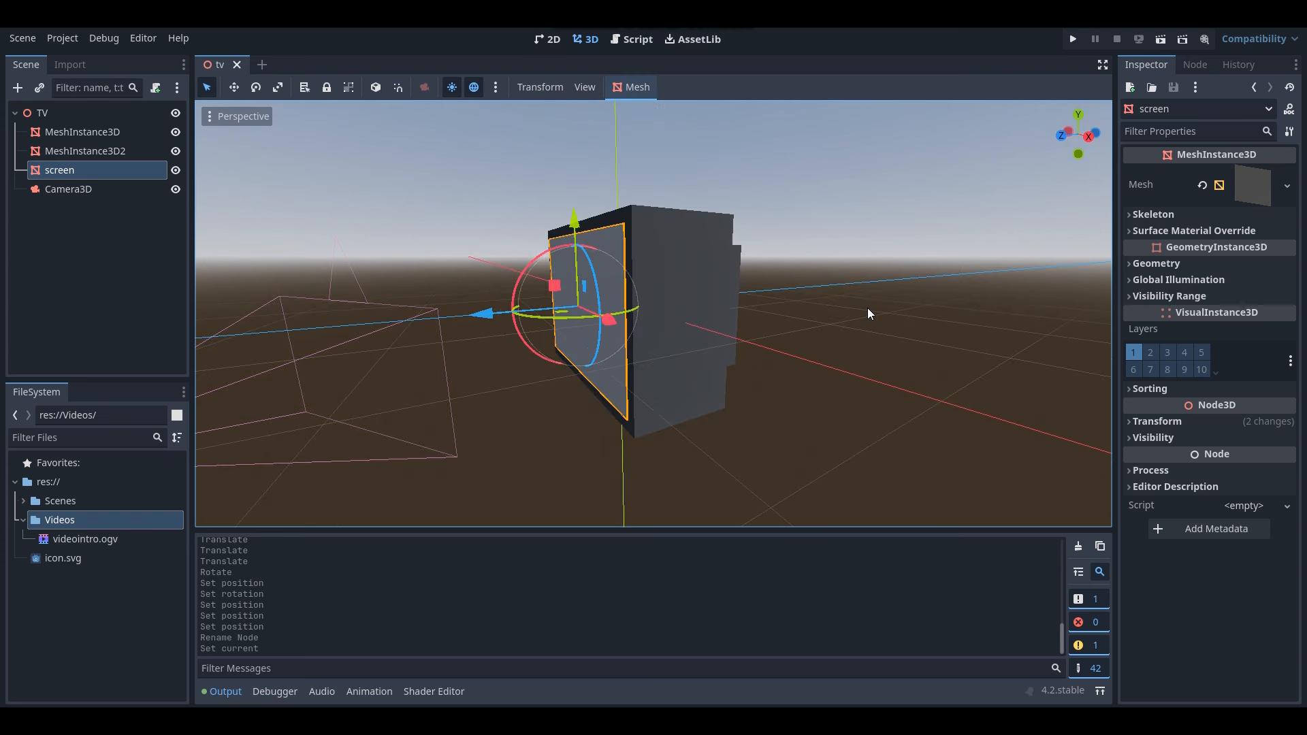
{"action": "left_click", "coordinate": [68, 149]}
{"action": "left_click", "coordinate": [86, 134]}
{"action": "left_click", "coordinate": [84, 151]}
{"action": "left_click", "coordinate": [90, 134]}
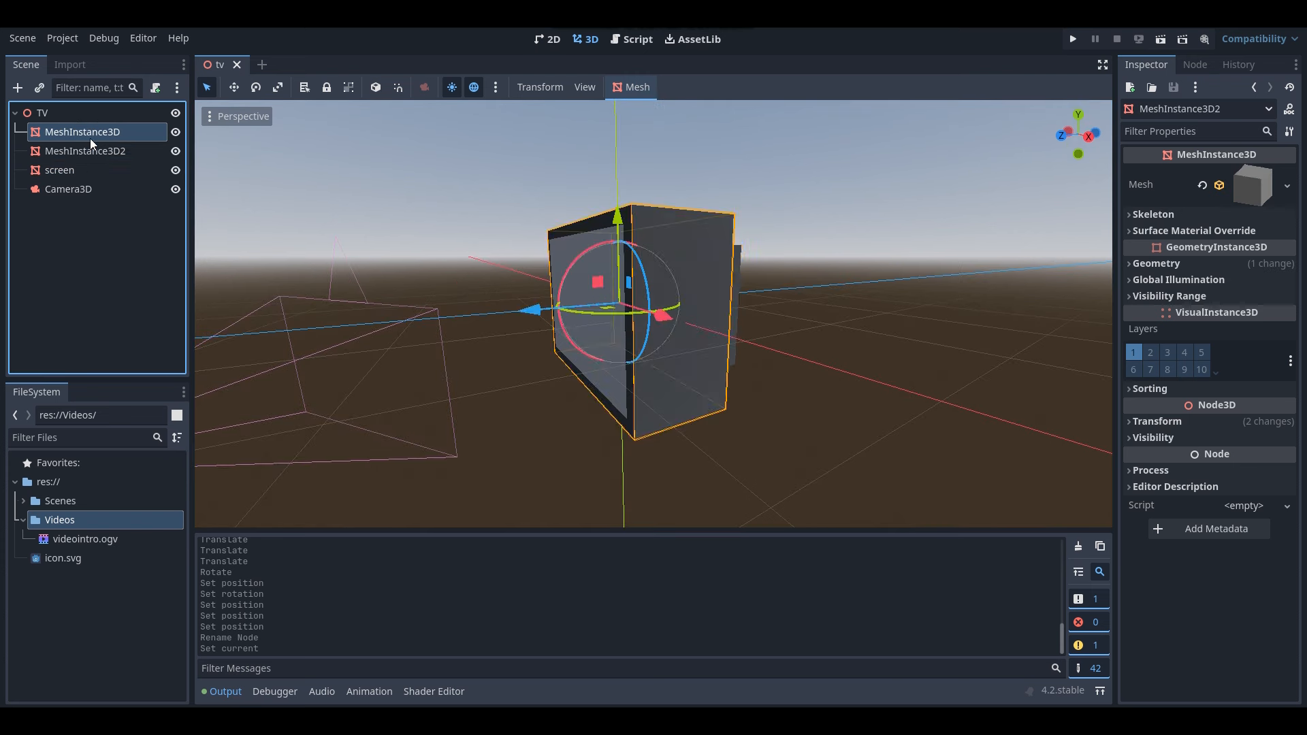
{"action": "left_click", "coordinate": [87, 151]}
{"action": "left_click", "coordinate": [90, 133]}
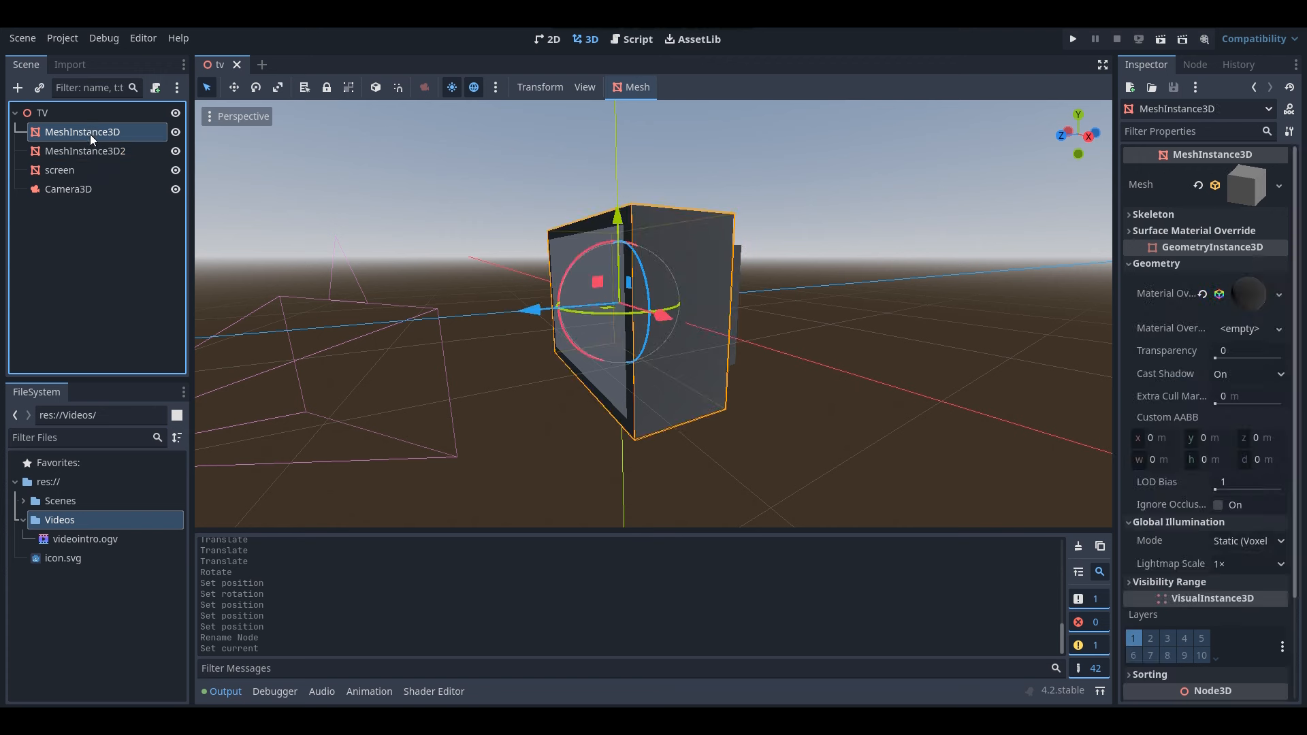
{"action": "left_click", "coordinate": [68, 173]}
{"action": "left_click", "coordinate": [84, 150]}
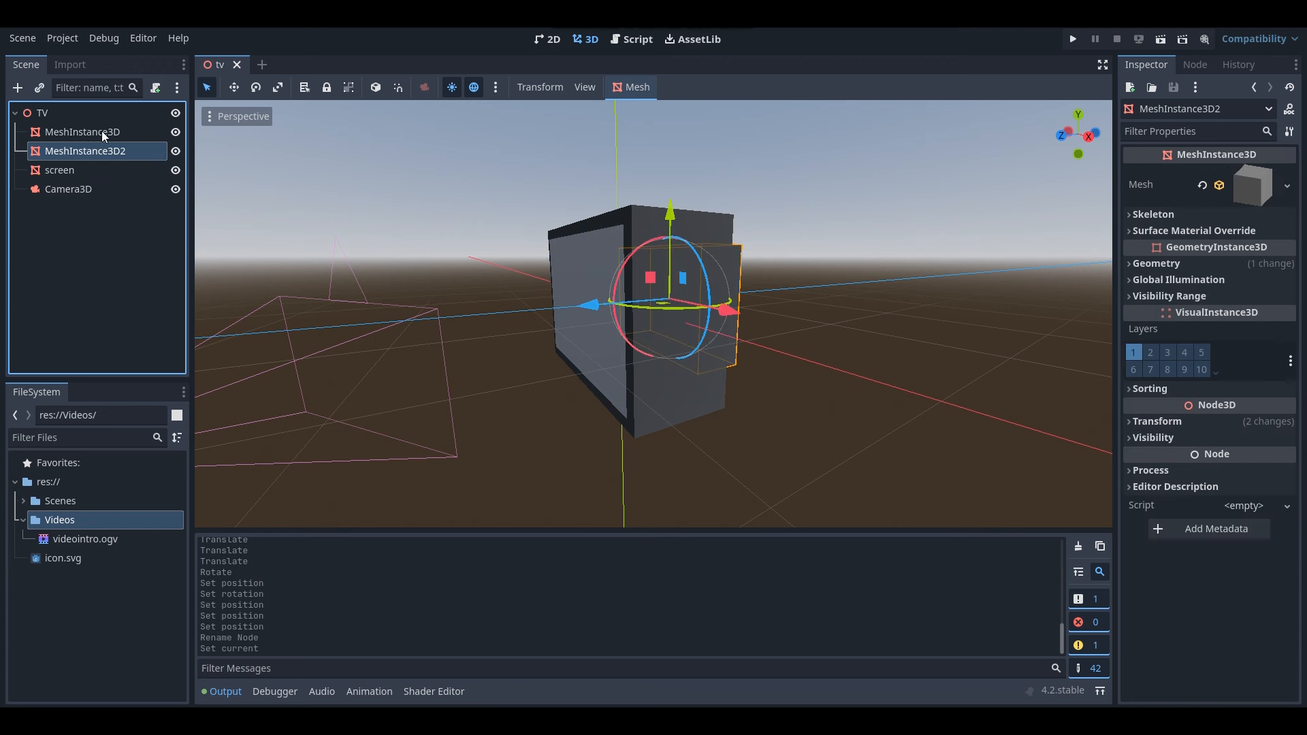
{"action": "left_click", "coordinate": [101, 131]}
{"action": "left_click", "coordinate": [95, 151]}
{"action": "left_click", "coordinate": [84, 170]}
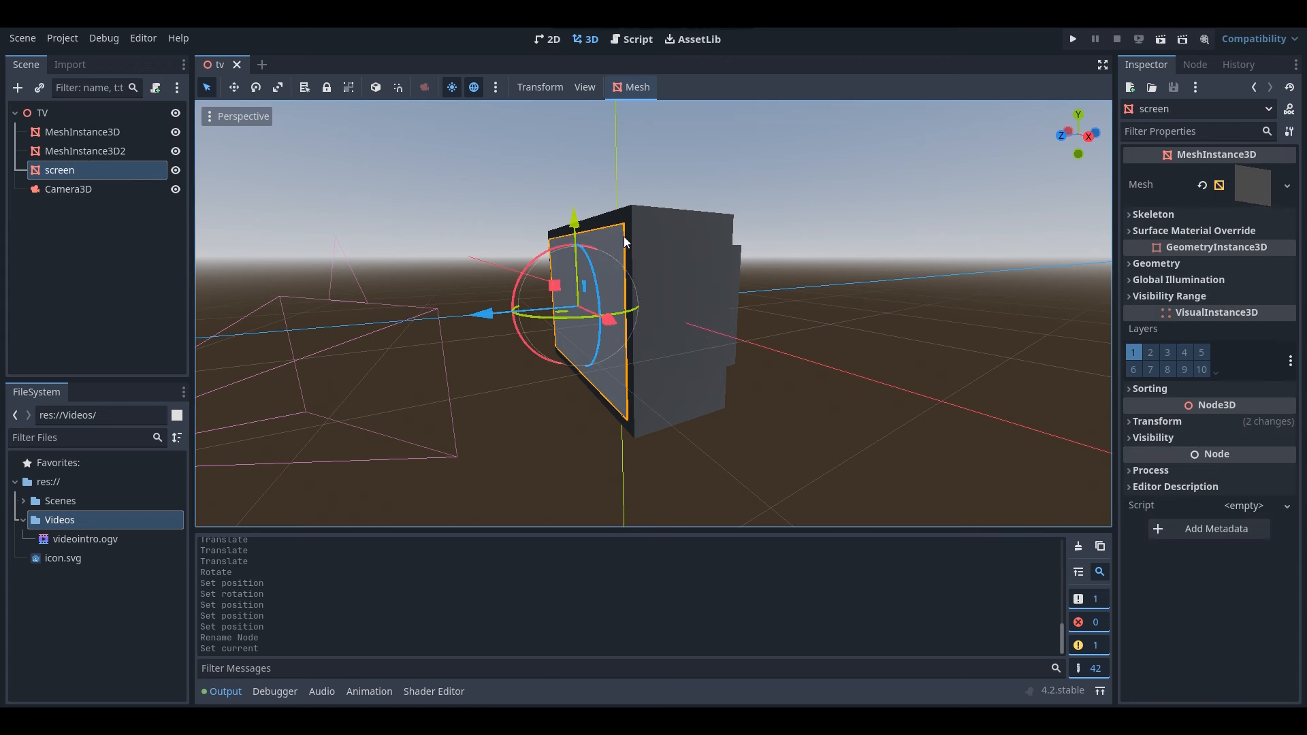
Inspect the TV's screen mesh from several angles and clear the node selection.
{"action": "scroll", "coordinate": [653, 354], "scroll_direction": "up", "scroll_amount": 5}
{"action": "middle_click_drag", "start_coordinate": [599, 350], "coordinate": [711, 362]}
{"action": "scroll", "coordinate": [891, 351], "scroll_direction": "down", "scroll_amount": 3}
{"action": "scroll", "coordinate": [874, 354], "scroll_direction": "up", "scroll_amount": 8}
{"action": "scroll", "coordinate": [653, 313], "scroll_direction": "down", "scroll_amount": 3}
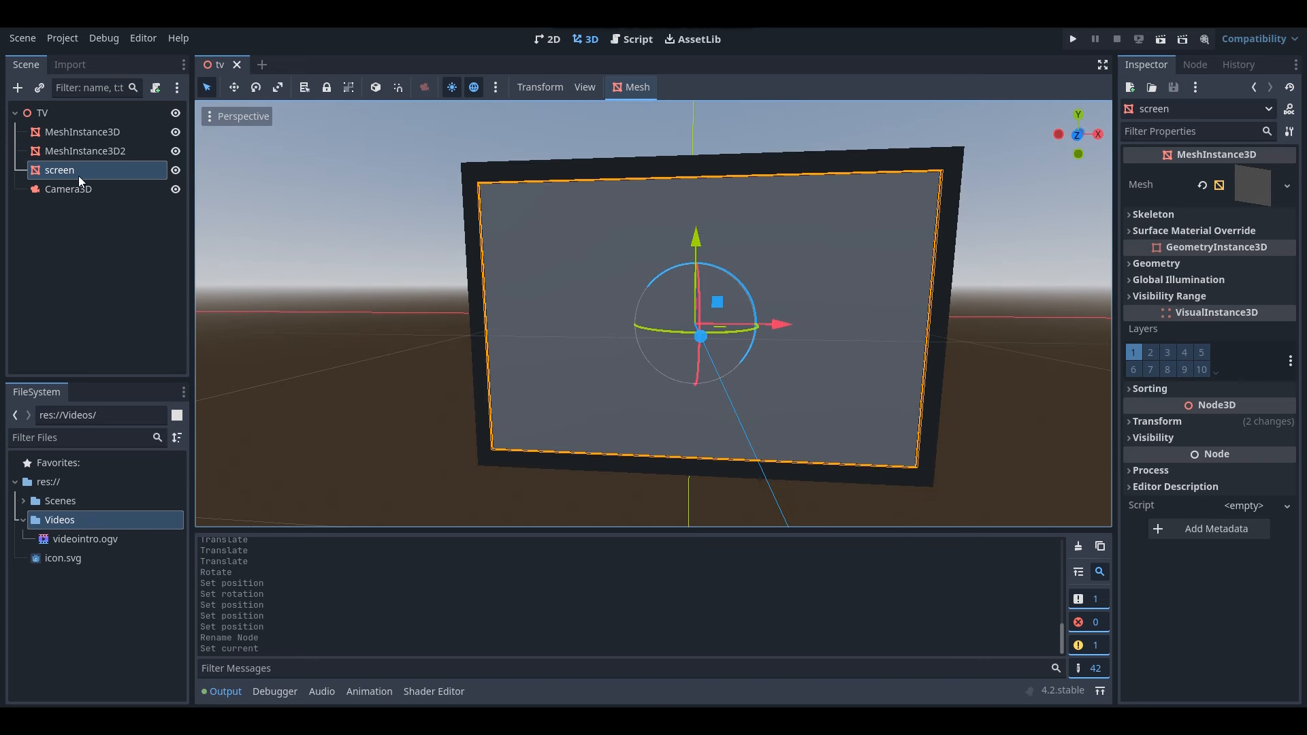
{"action": "middle_click_drag", "start_coordinate": [720, 269], "coordinate": [647, 284]}
{"action": "scroll", "coordinate": [643, 274], "scroll_direction": "down", "scroll_amount": 9}
{"action": "scroll", "coordinate": [628, 273], "scroll_direction": "up", "scroll_amount": 8}
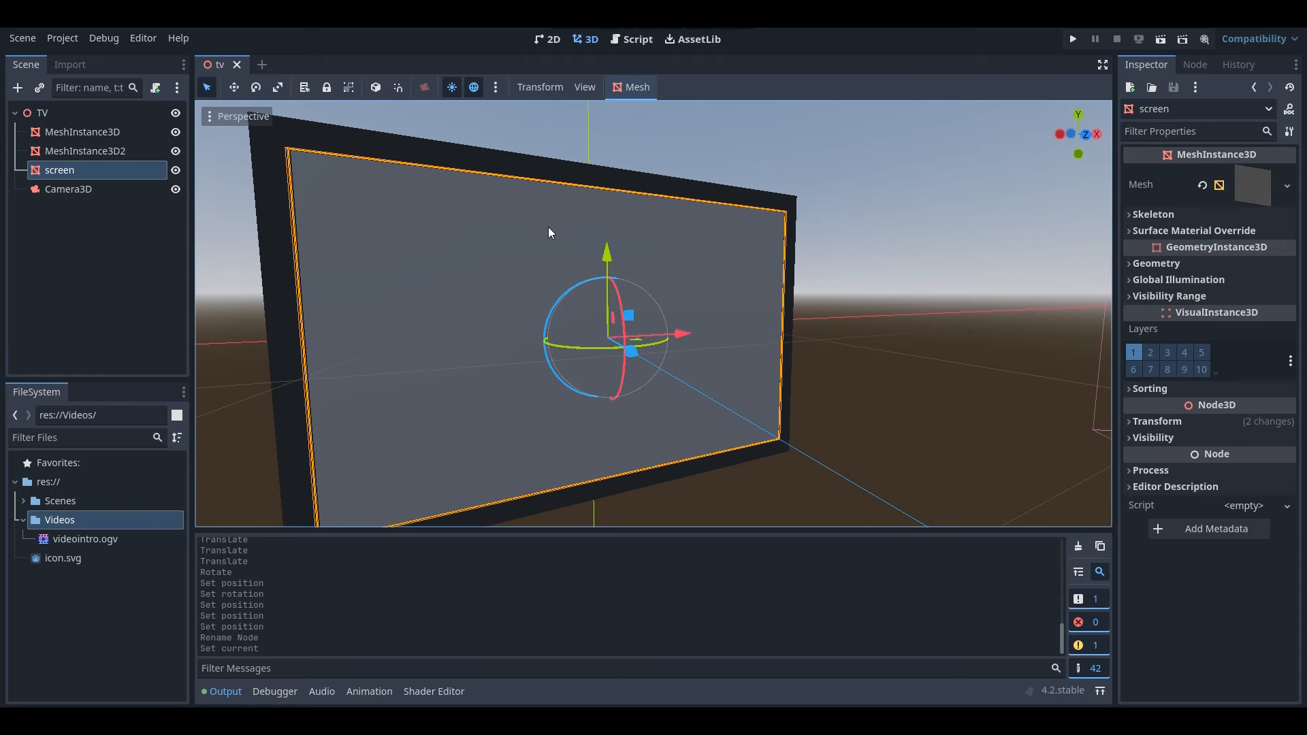
{"action": "key", "text": "s"}
{"action": "right_click_drag", "start_coordinate": [630, 349], "coordinate": [542, 310]}
{"action": "key", "text": "s"}
{"action": "key", "text": "w"}
{"action": "key", "text": "d"}
{"action": "key", "text": "s"}
{"action": "key", "text": "a"}
{"action": "left_click", "coordinate": [395, 362]}
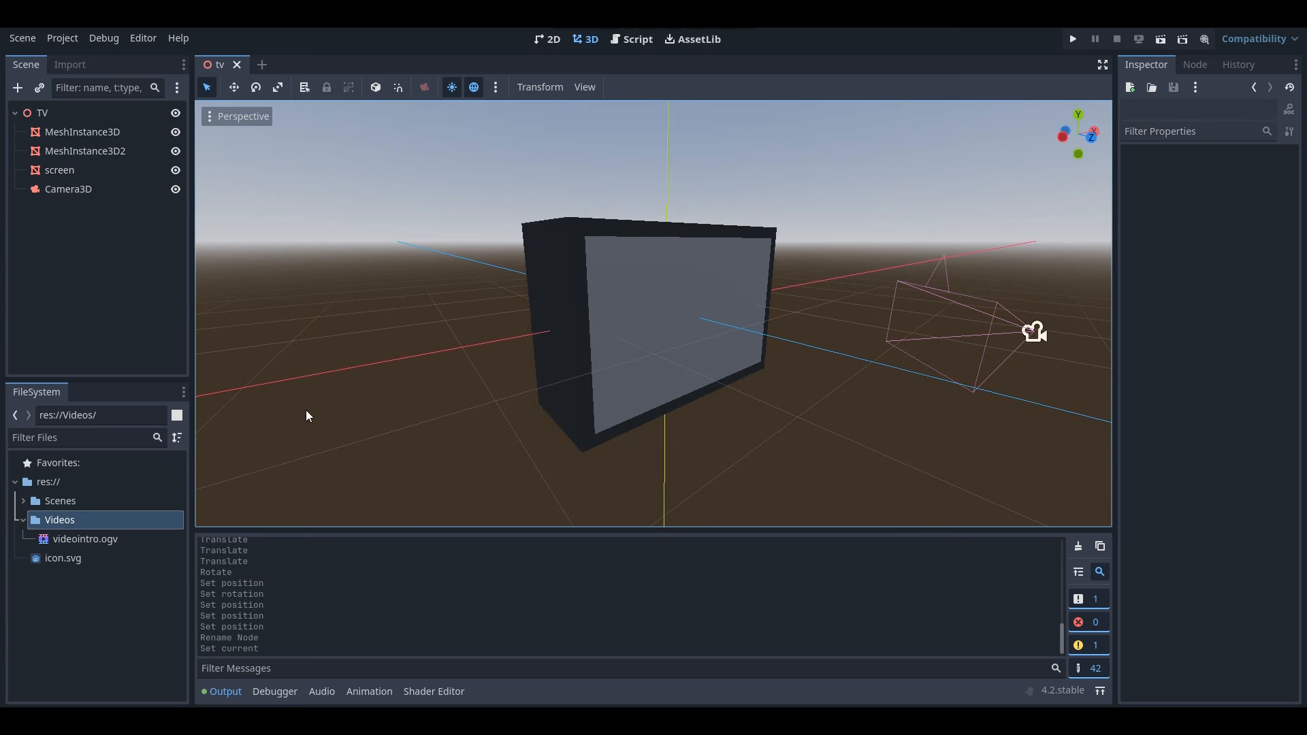
Locate the videointro.ogv file in the project's Videos folder.
{"action": "left_click", "coordinate": [123, 541]}
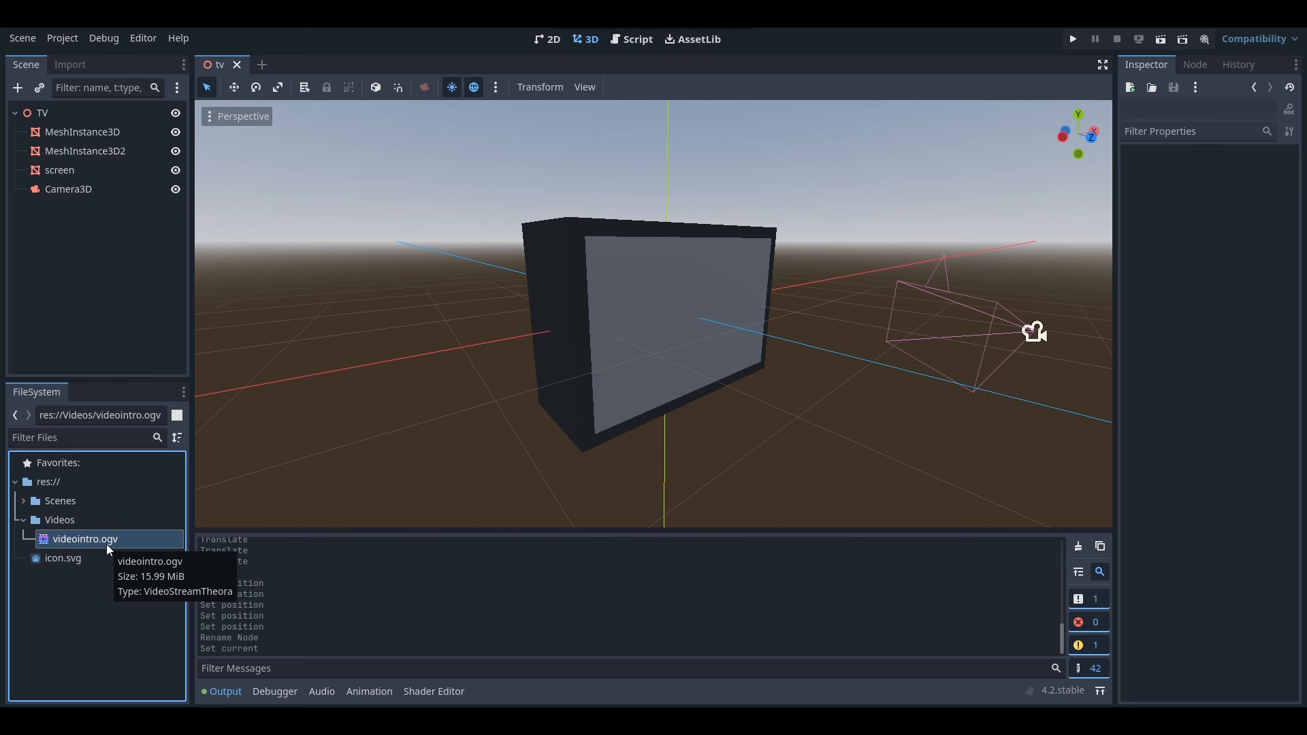
{"action": "left_click", "coordinate": [118, 522]}
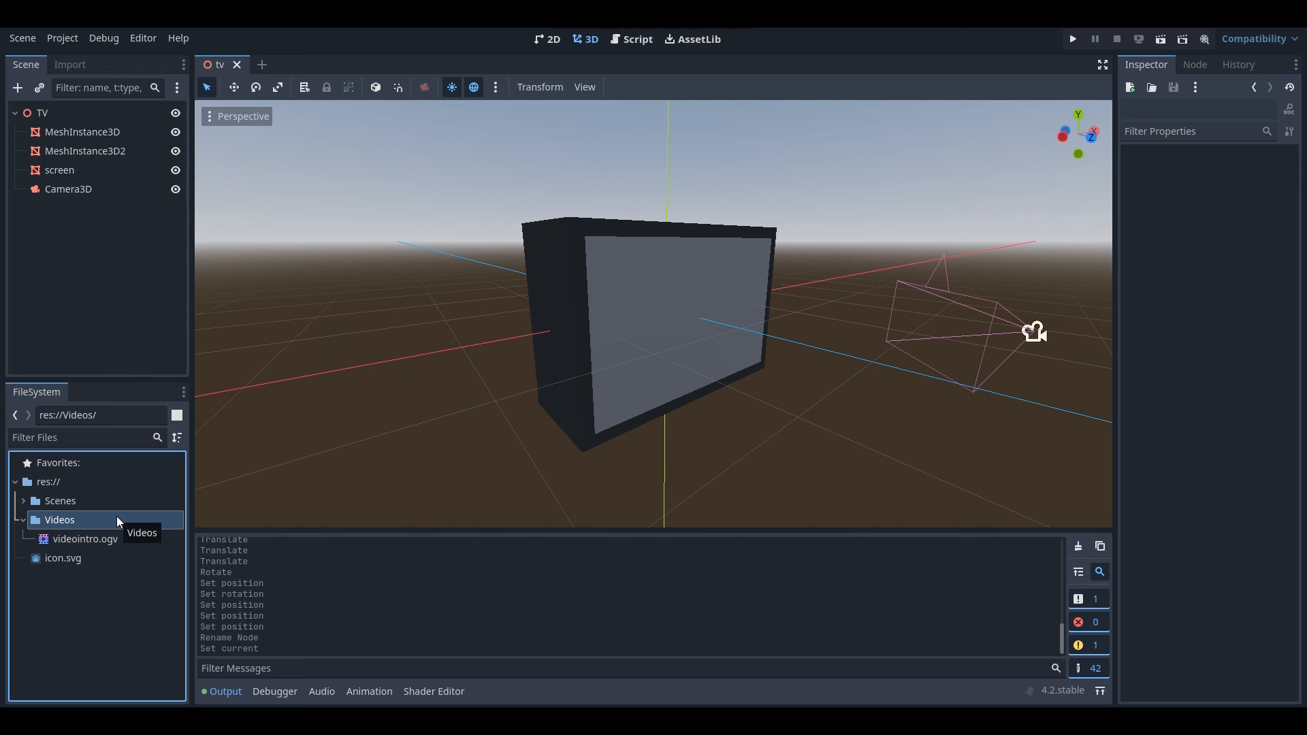
{"action": "left_click", "coordinate": [99, 539]}
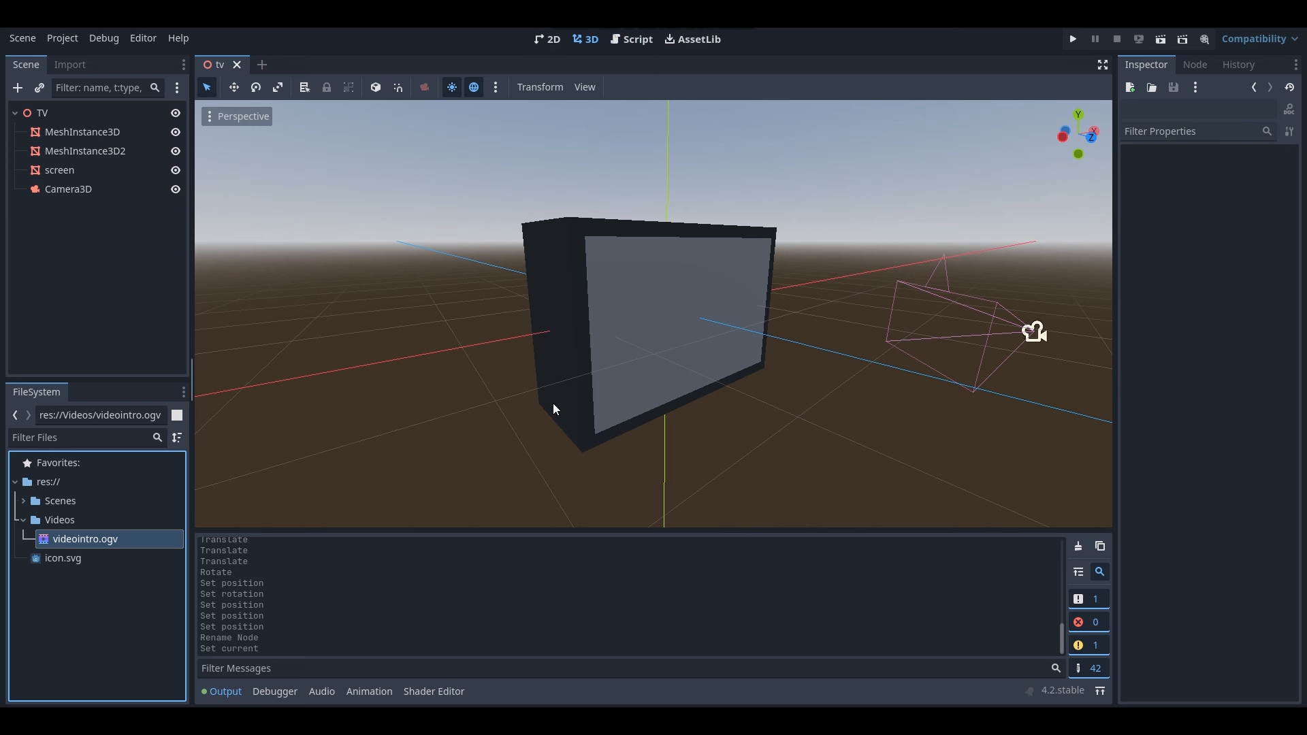
{"action": "right_click_drag", "start_coordinate": [664, 372], "coordinate": [621, 372]}
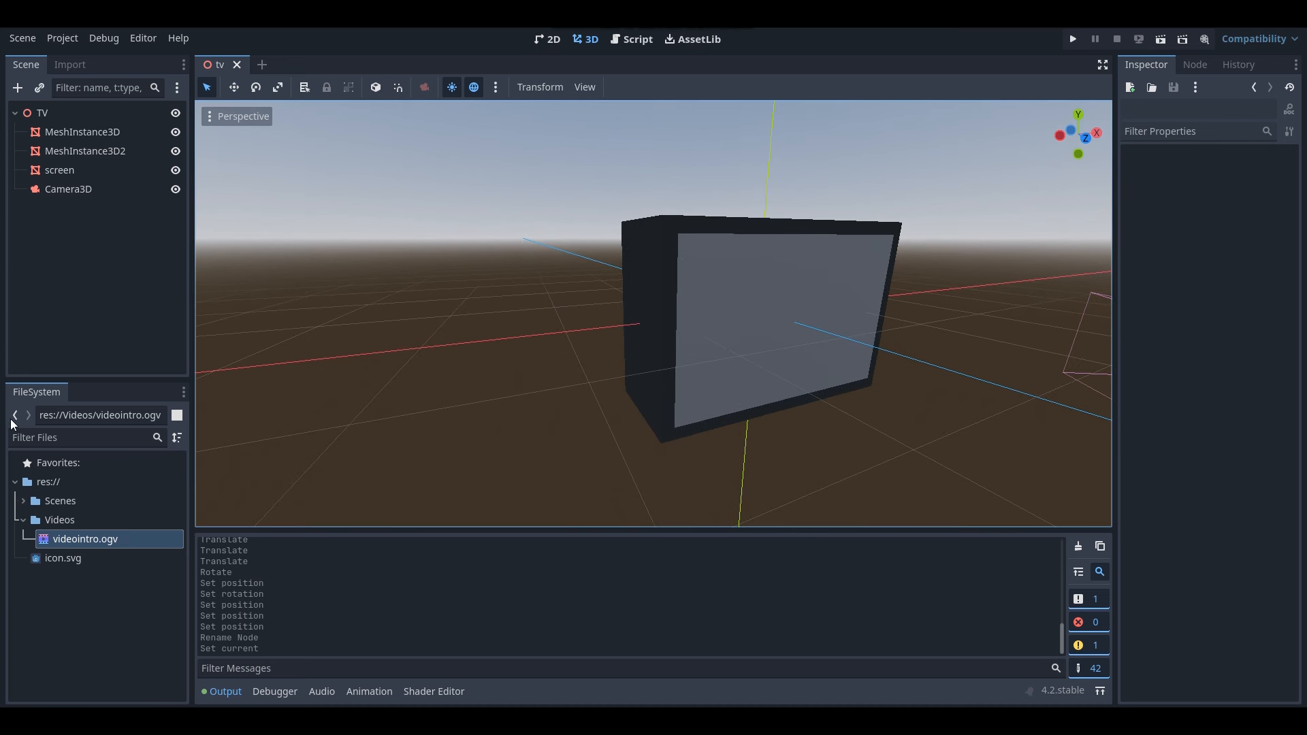
{"action": "key", "text": "d"}
{"action": "mouse_move", "coordinate": [541, 320]}
{"action": "right_mouse_down"}
{"action": "mouse_move", "coordinate": [493, 325]}
{"action": "mouse_move", "coordinate": [578, 320]}
{"action": "mouse_move", "coordinate": [566, 316]}
{"action": "right_mouse_up"}
{"action": "key", "text": "s"}
{"action": "key", "text": "w"}
{"action": "key", "text": "a"}
{"action": "key", "text": "s"}
{"action": "right_click_drag", "start_coordinate": [401, 261], "coordinate": [404, 259]}
{"action": "key", "text": "a"}
{"action": "key", "text": "s"}
{"action": "key", "text": "w"}
Preview the TV through Camera3D and return to the normal perspective view.
{"action": "left_click", "coordinate": [55, 114]}
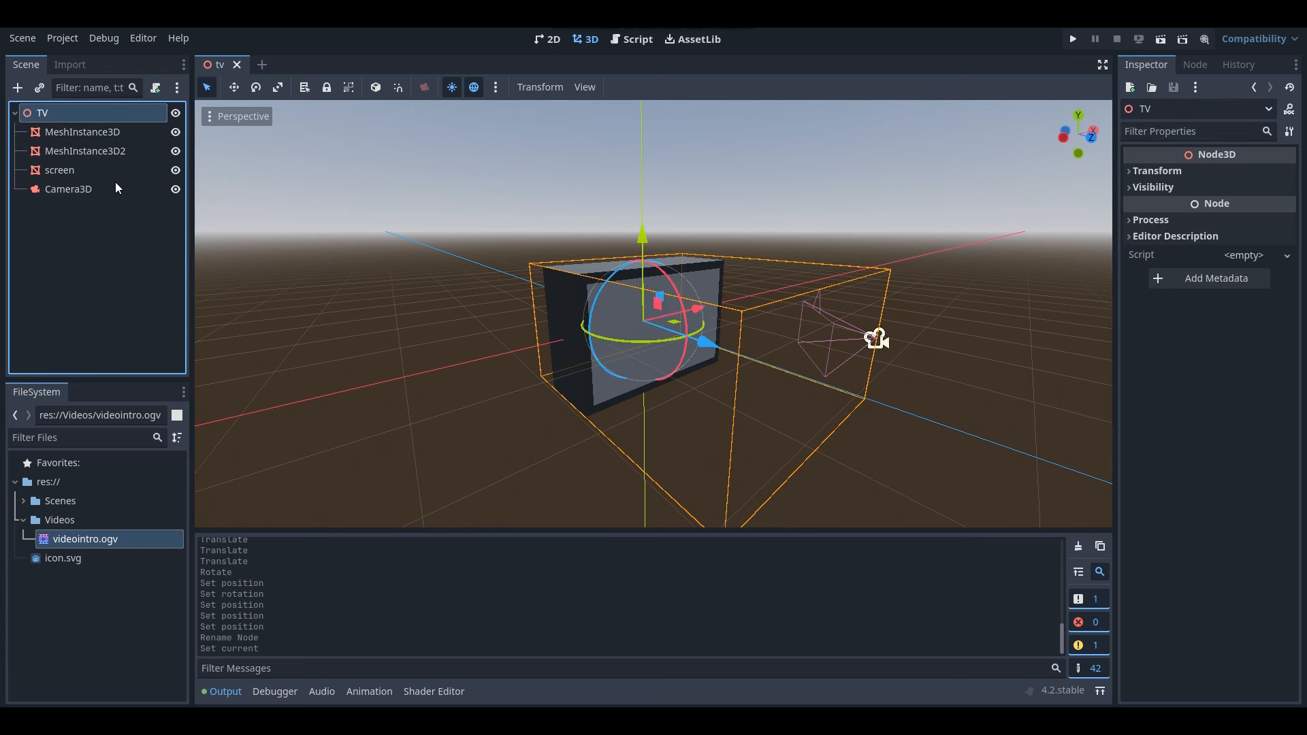
{"action": "left_click", "coordinate": [81, 189]}
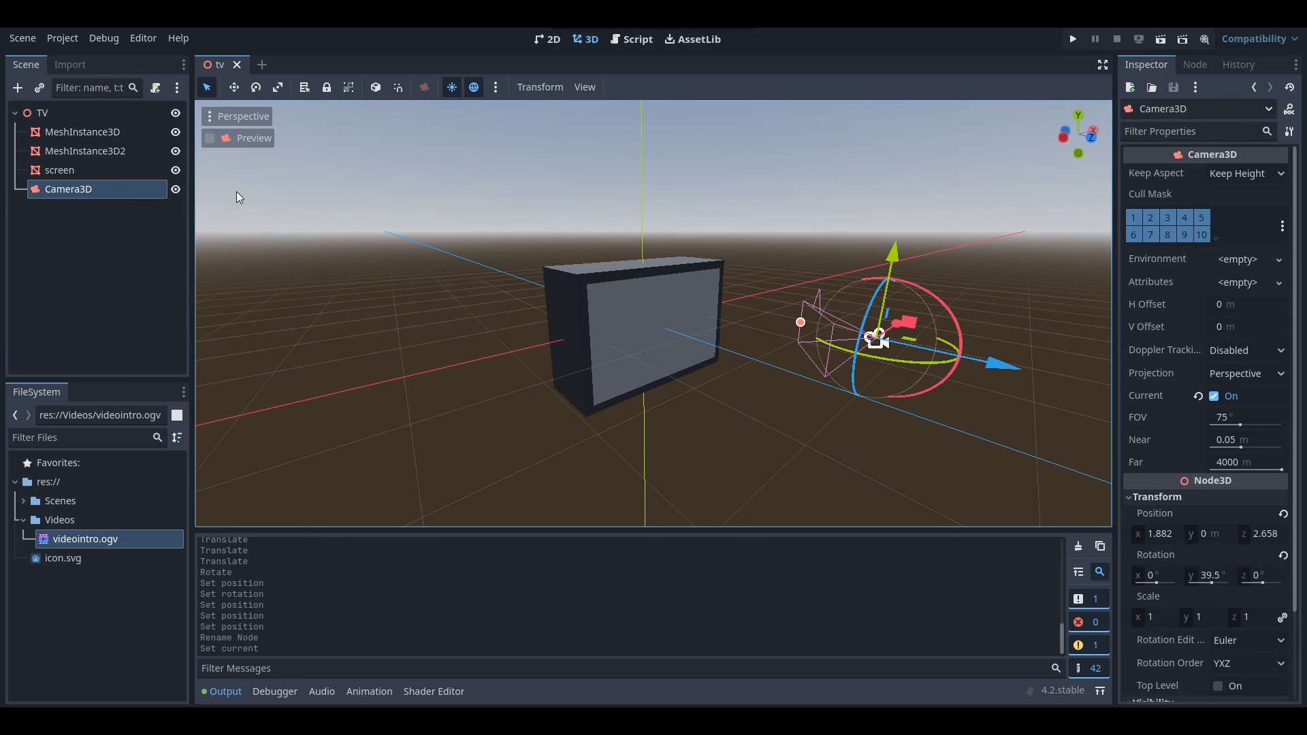
{"action": "left_click", "coordinate": [210, 140]}
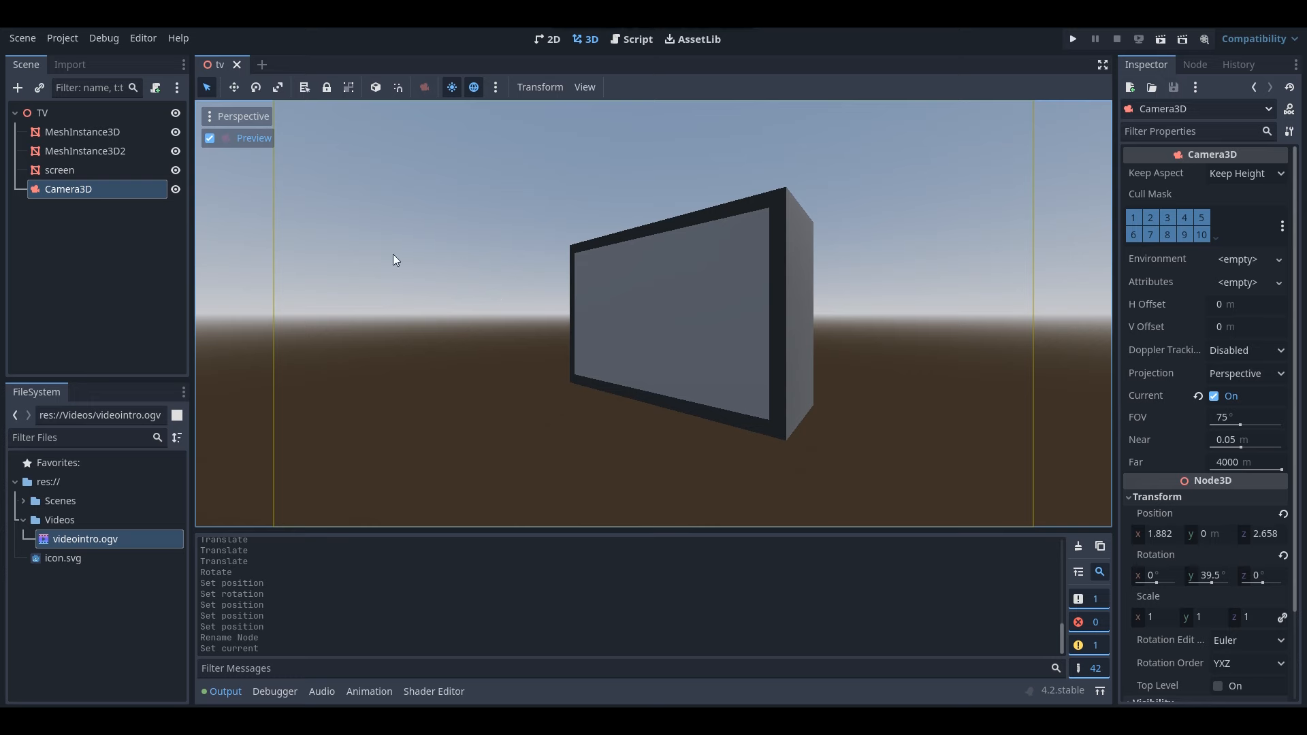
{"action": "left_click", "coordinate": [210, 138]}
{"action": "right_click_drag", "start_coordinate": [642, 285], "coordinate": [623, 292]}
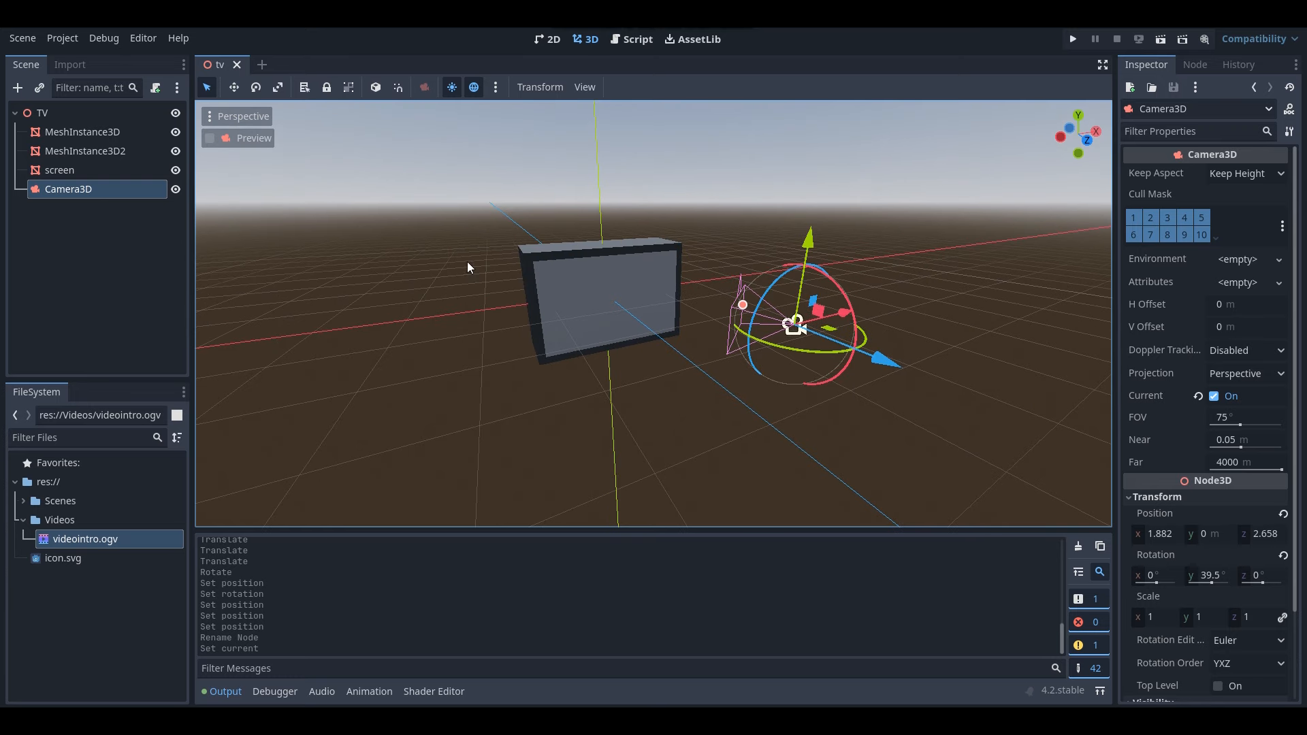
Add a SubViewport node as a child of the TV root node.
{"action": "left_click", "coordinate": [127, 120]}
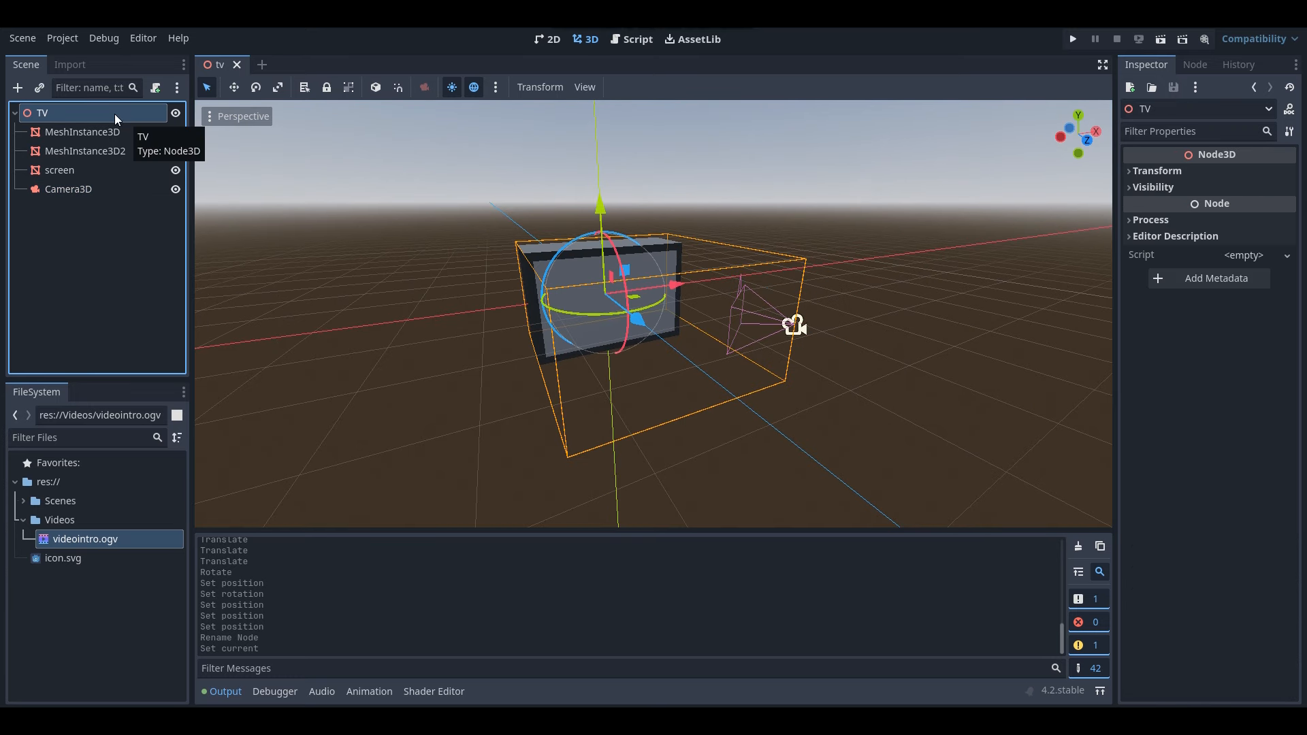
{"action": "right_click", "coordinate": [109, 113]}
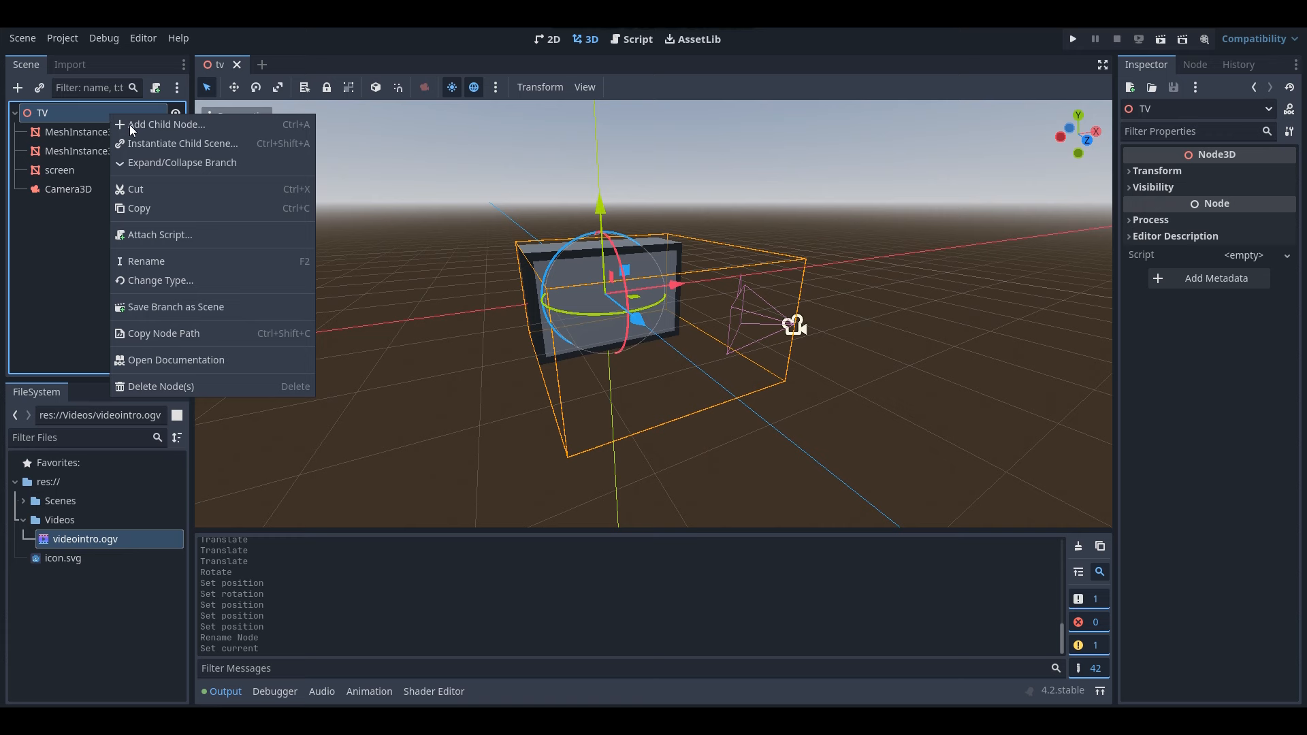
{"action": "left_click", "coordinate": [130, 124]}
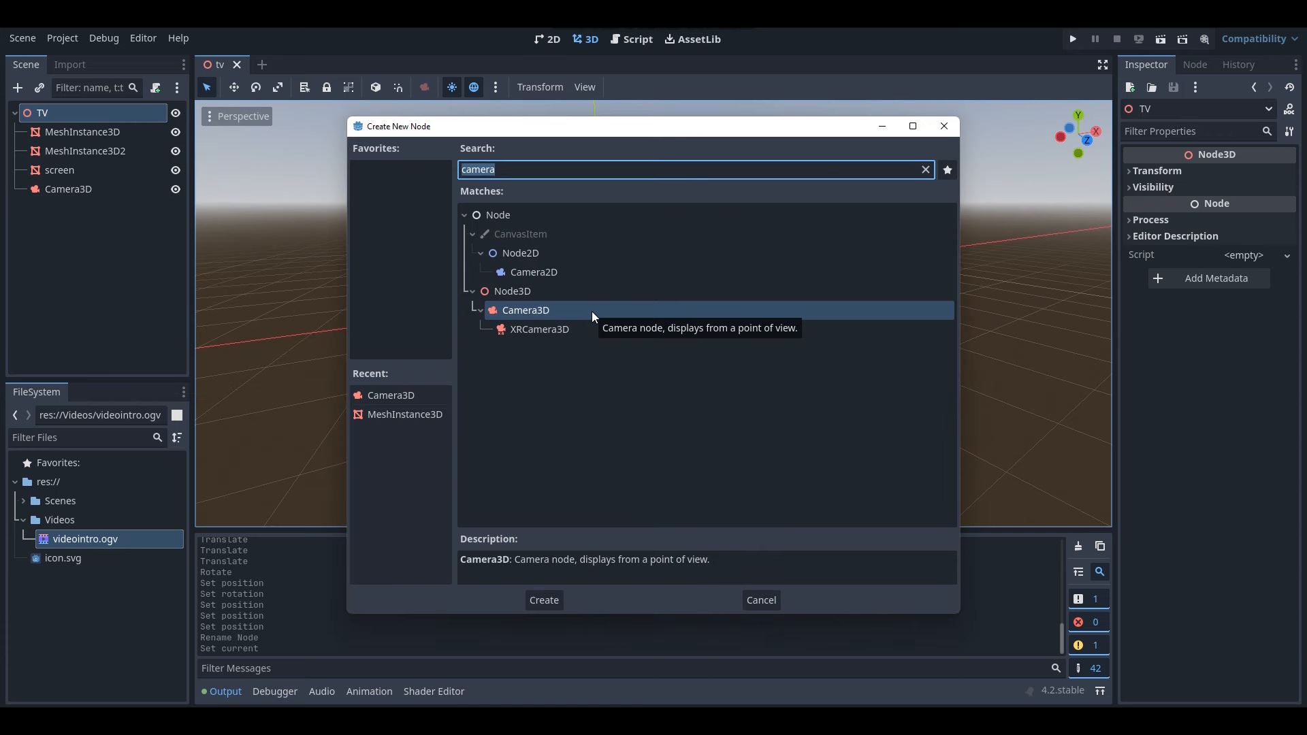
{"action": "type", "text": "subv"}
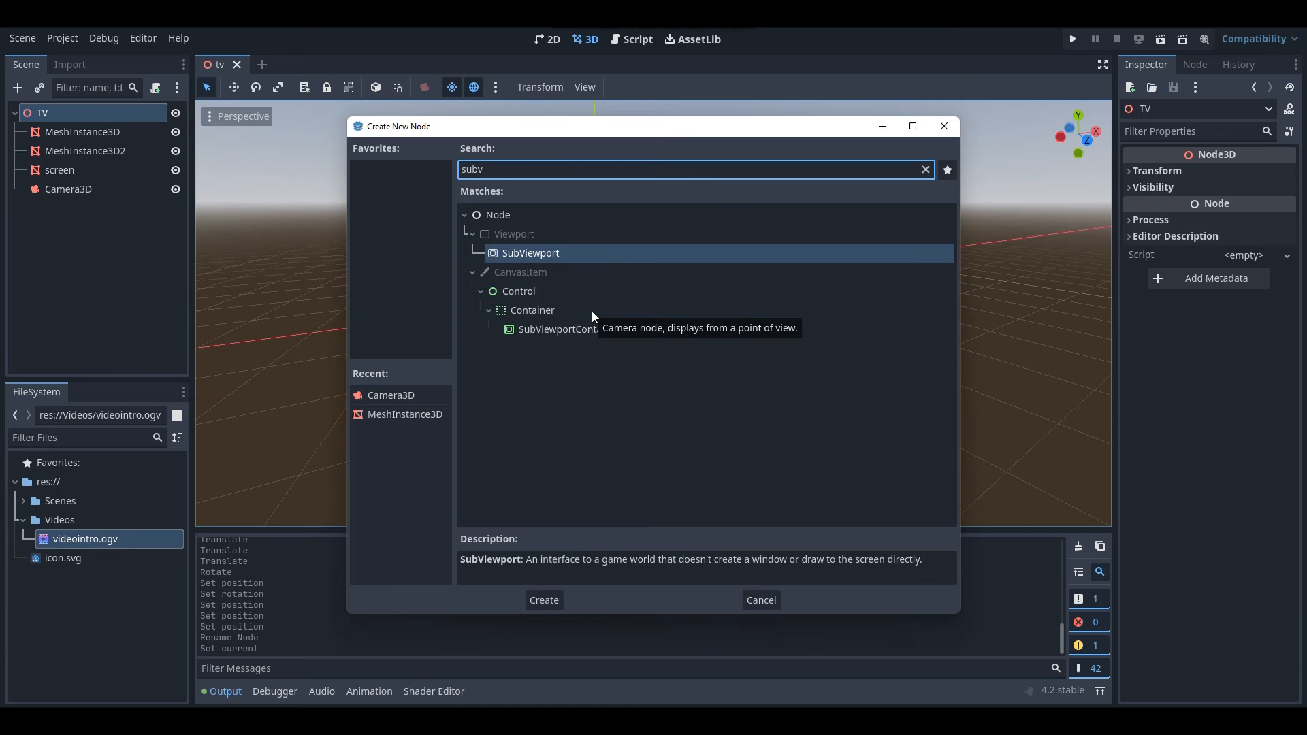
{"action": "double_click", "coordinate": [574, 249]}
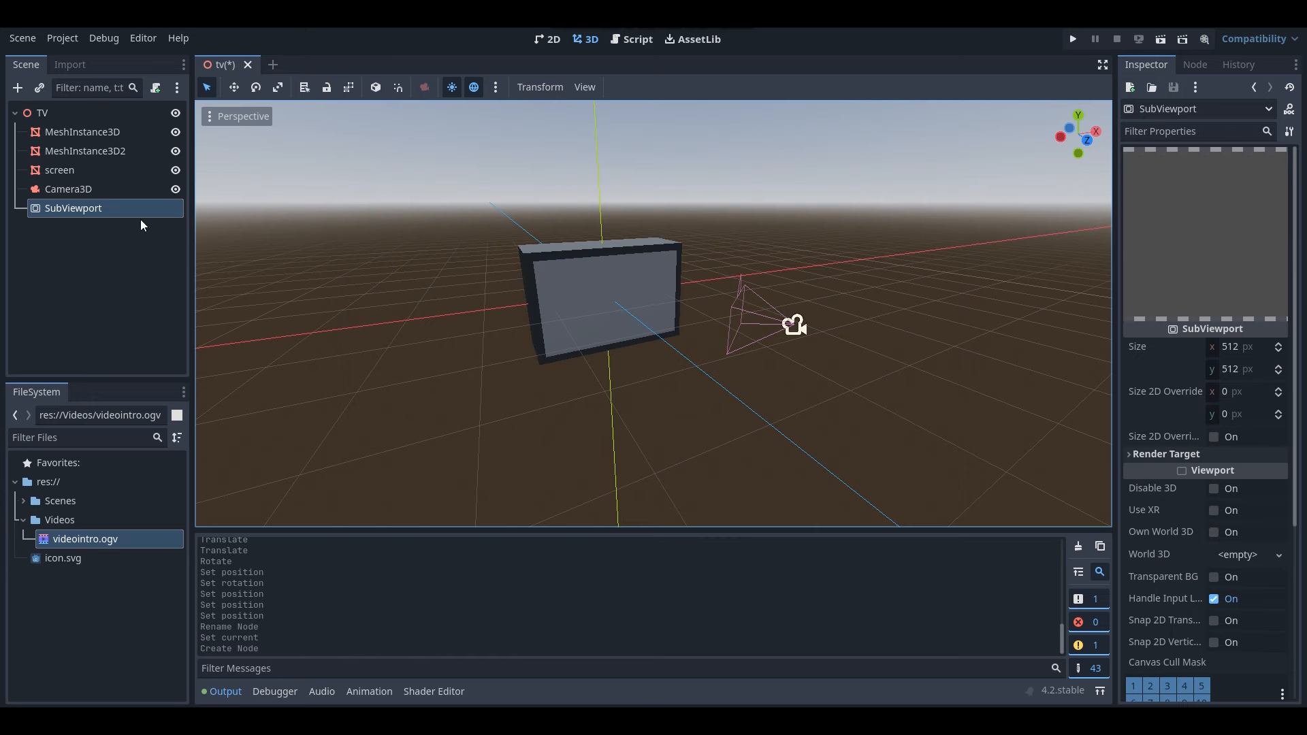
{"action": "right_click_drag", "start_coordinate": [544, 307], "coordinate": [488, 268]}
{"action": "key", "text": "s"}
{"action": "key", "text": "d"}
{"action": "left_click", "coordinate": [95, 187]}
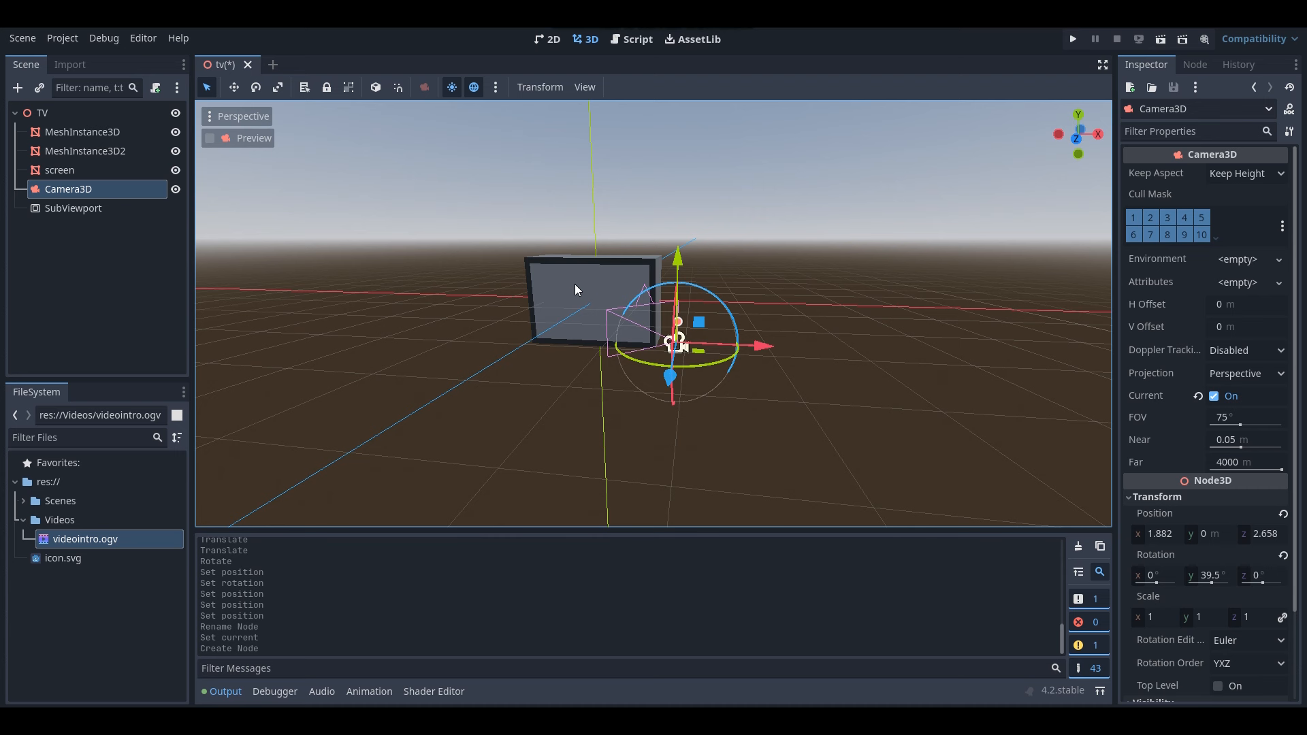
Set the SubViewport's size to 1152 by 648 px.
{"action": "left_click", "coordinate": [47, 209]}
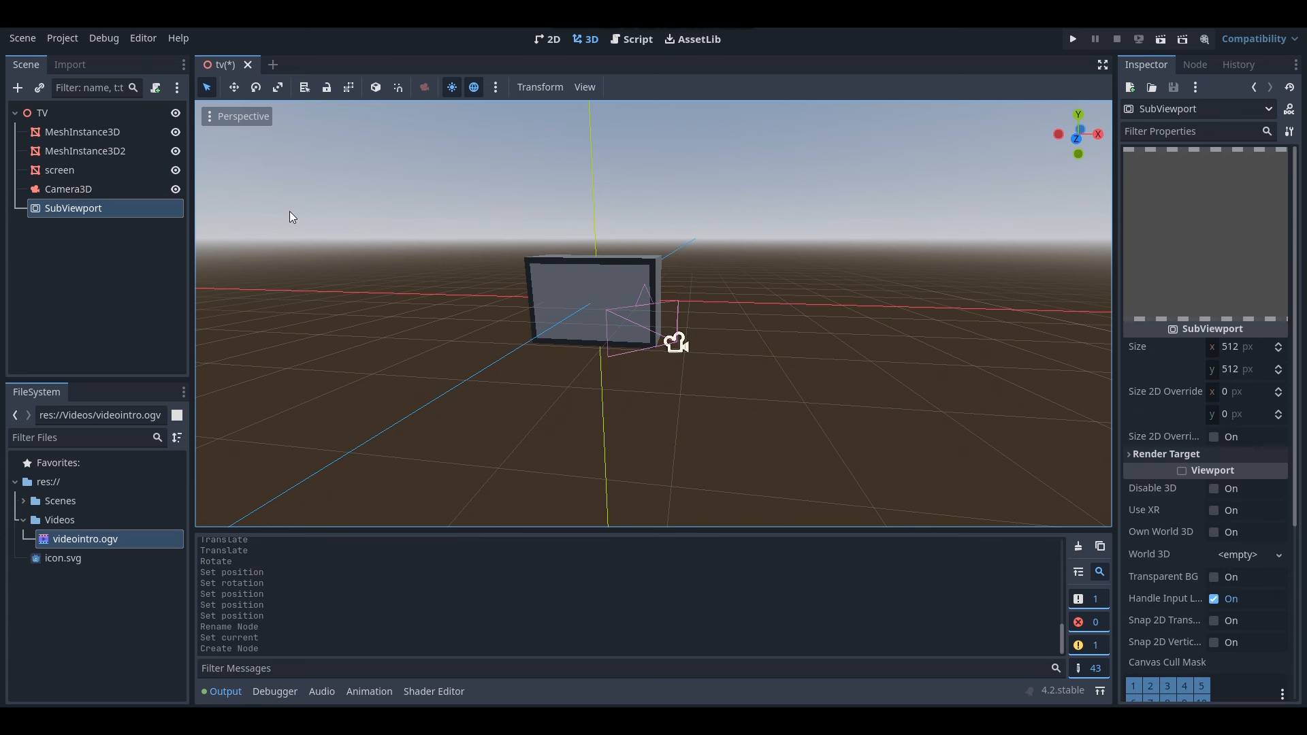
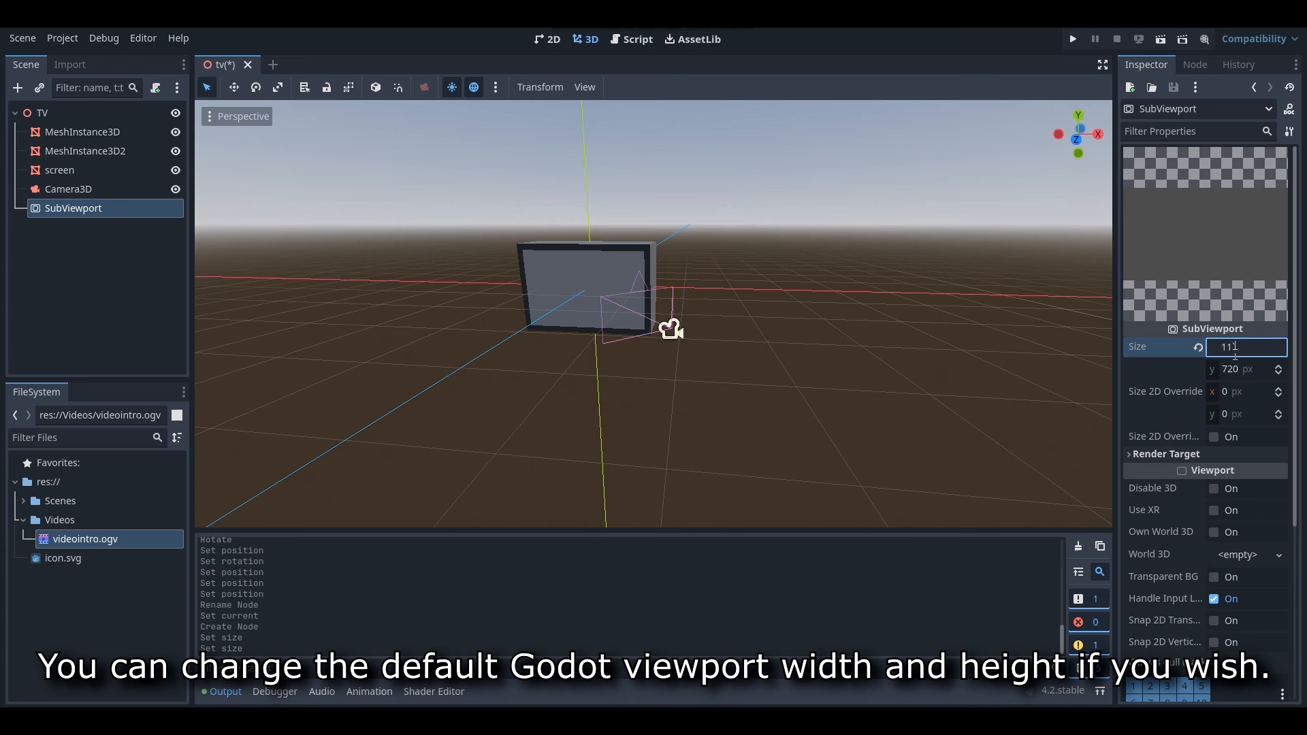
{"action": "type", "text": "52"}
{"action": "key", "text": "Return"}
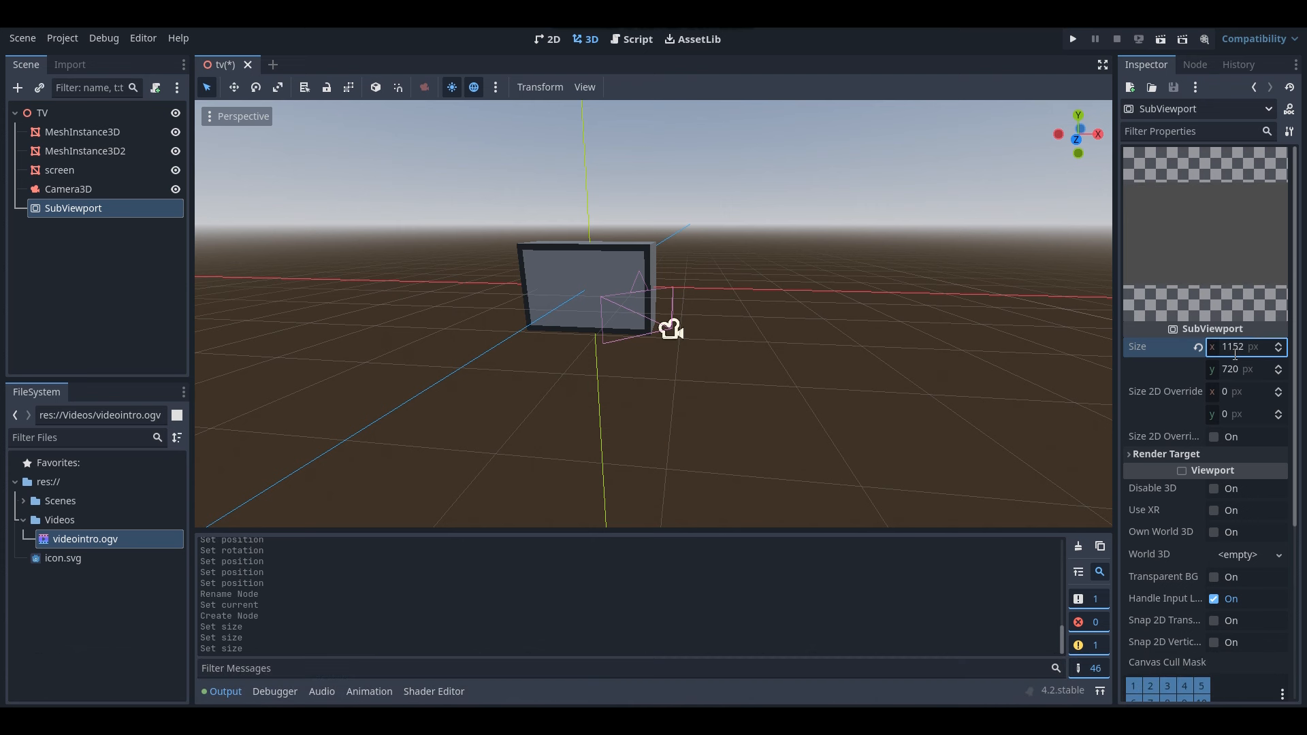
{"action": "left_click", "coordinate": [1241, 372]}
{"action": "type", "text": "648"}
{"action": "key", "text": "Return"}
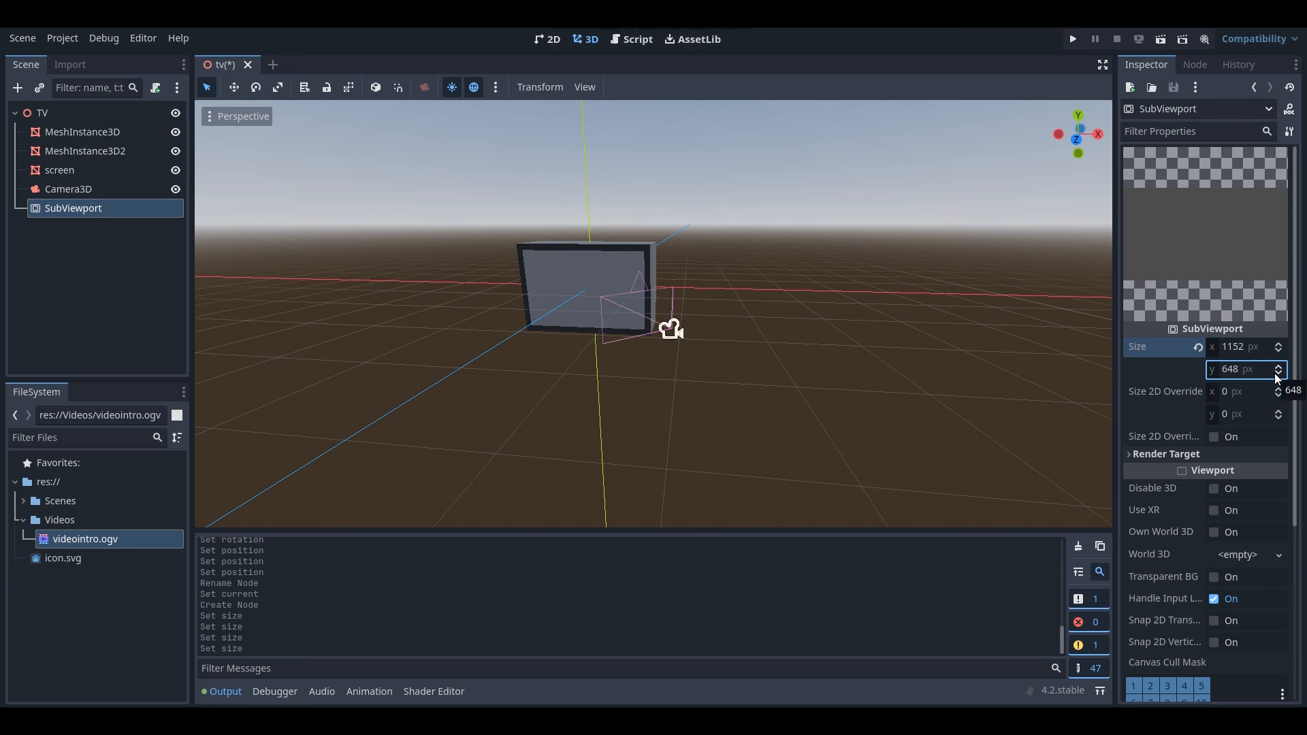
Look through the SubViewport's remaining properties, including the Rendering and Scaling 3D groups.
{"action": "scroll", "coordinate": [1181, 423], "scroll_direction": "down", "scroll_amount": 5}
{"action": "scroll", "coordinate": [1186, 421], "scroll_direction": "up", "scroll_amount": 5}
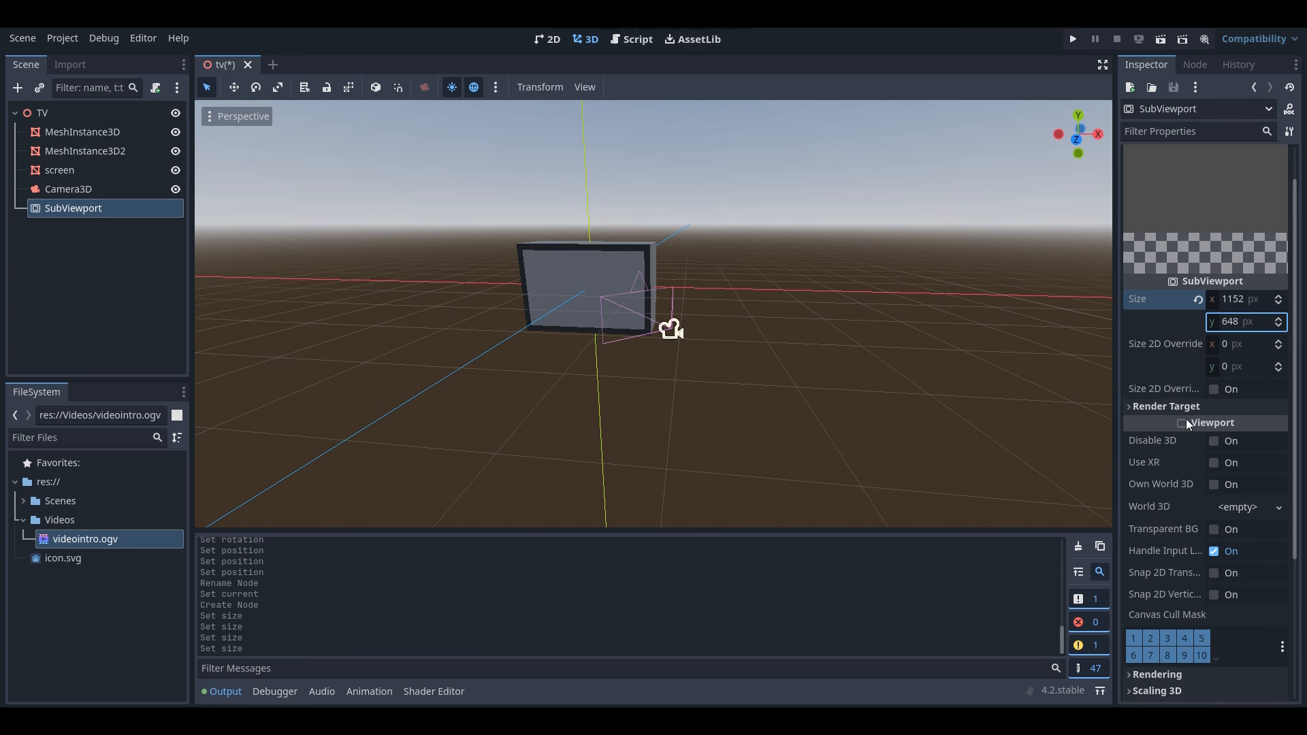
{"action": "scroll", "coordinate": [1195, 274], "scroll_direction": "down", "scroll_amount": 5}
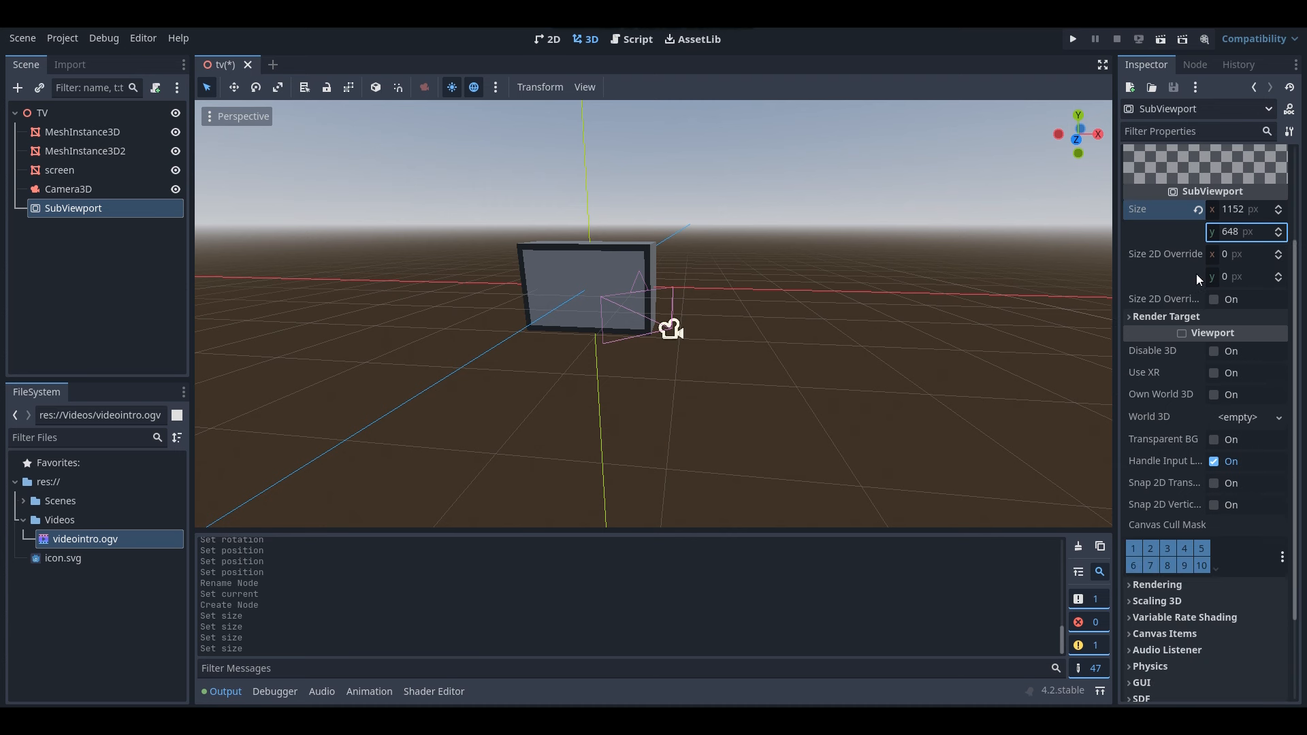
{"action": "left_click", "coordinate": [1181, 465]}
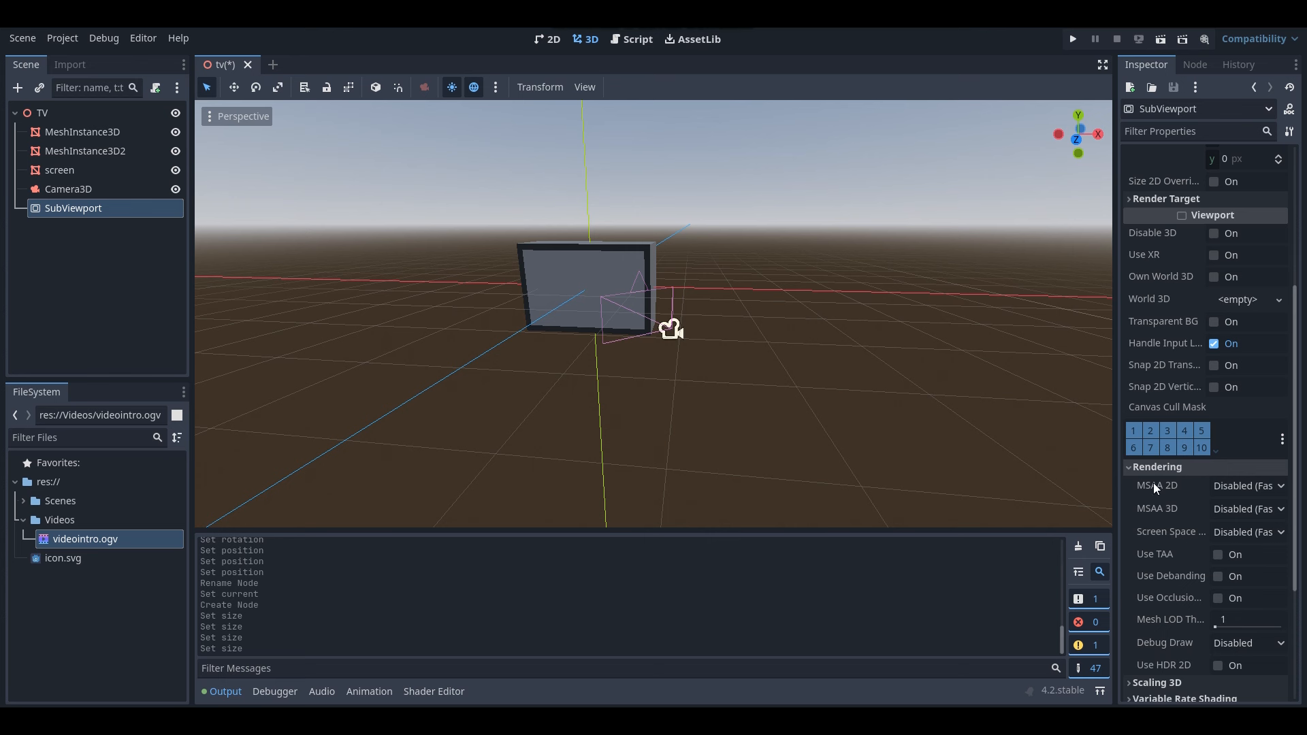
{"action": "left_click", "coordinate": [1205, 470]}
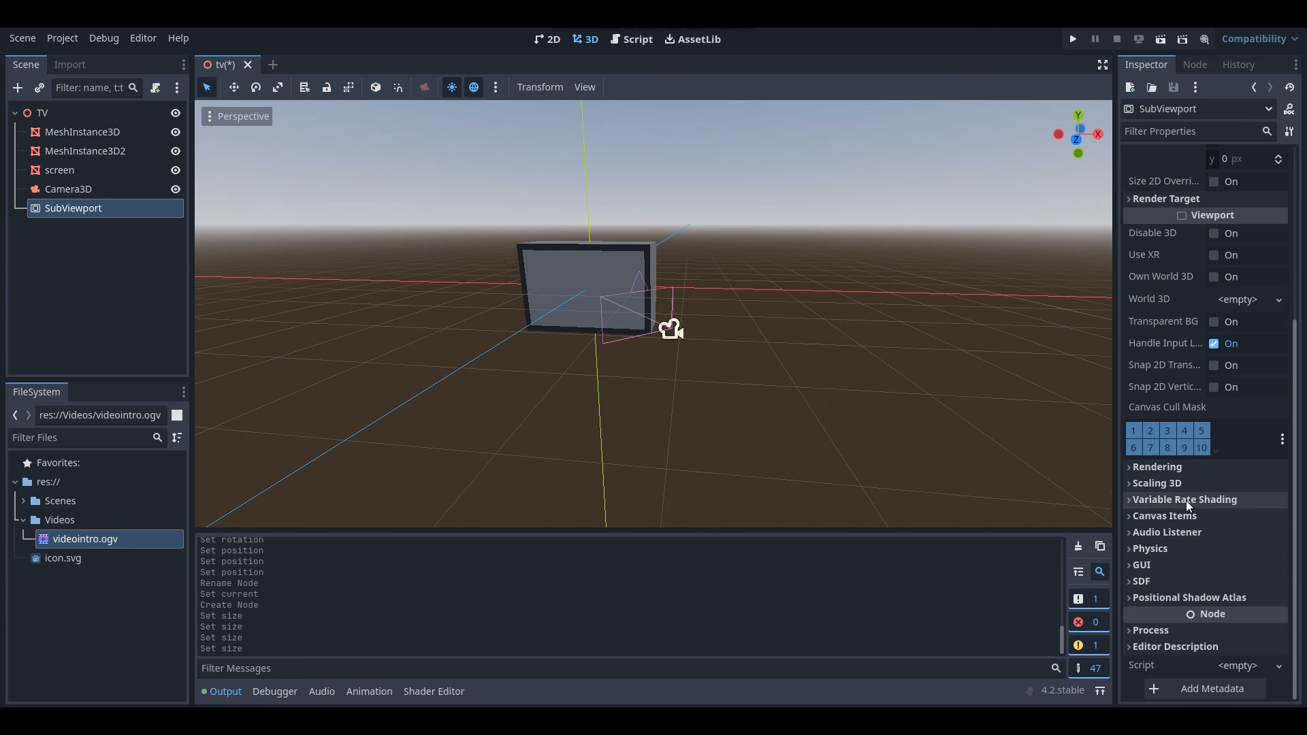
{"action": "left_click", "coordinate": [1187, 484]}
{"action": "left_click", "coordinate": [1187, 484]}
{"action": "scroll", "coordinate": [1187, 484], "scroll_direction": "up", "scroll_amount": 5}
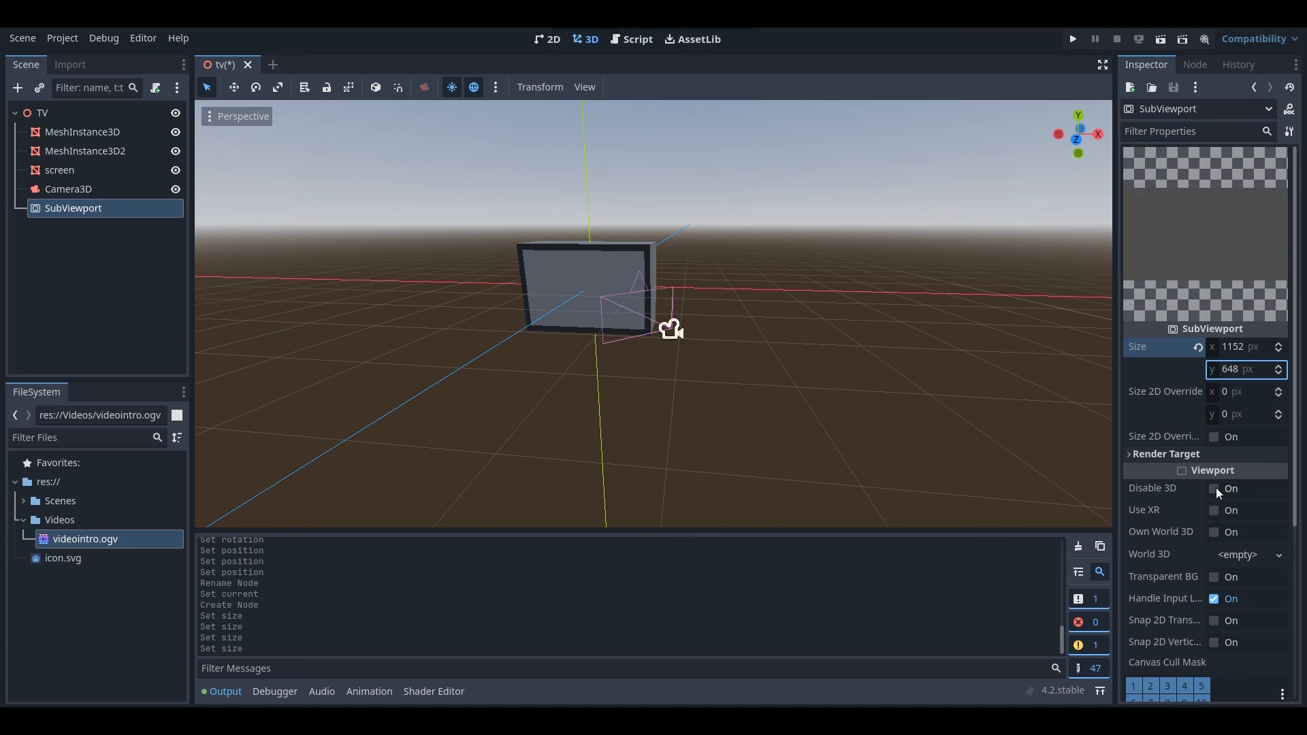
{"action": "scroll", "coordinate": [1216, 488], "scroll_direction": "down", "scroll_amount": 5}
{"action": "scroll", "coordinate": [1252, 507], "scroll_direction": "up", "scroll_amount": 5}
Add a Camera3D node as a child of the SubViewport and make it the current camera.
{"action": "middle_click_drag", "start_coordinate": [686, 250], "coordinate": [499, 219]}
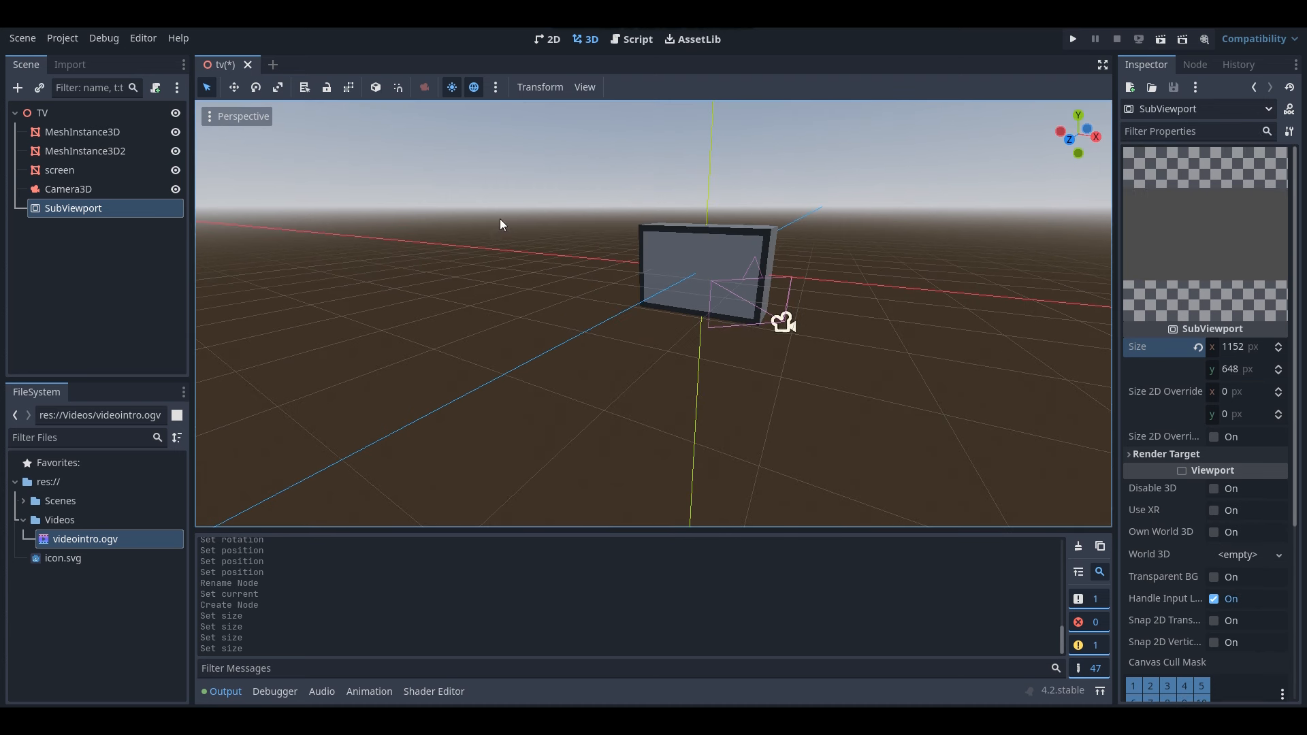
{"action": "right_click", "coordinate": [66, 207]}
{"action": "left_click", "coordinate": [83, 214]}
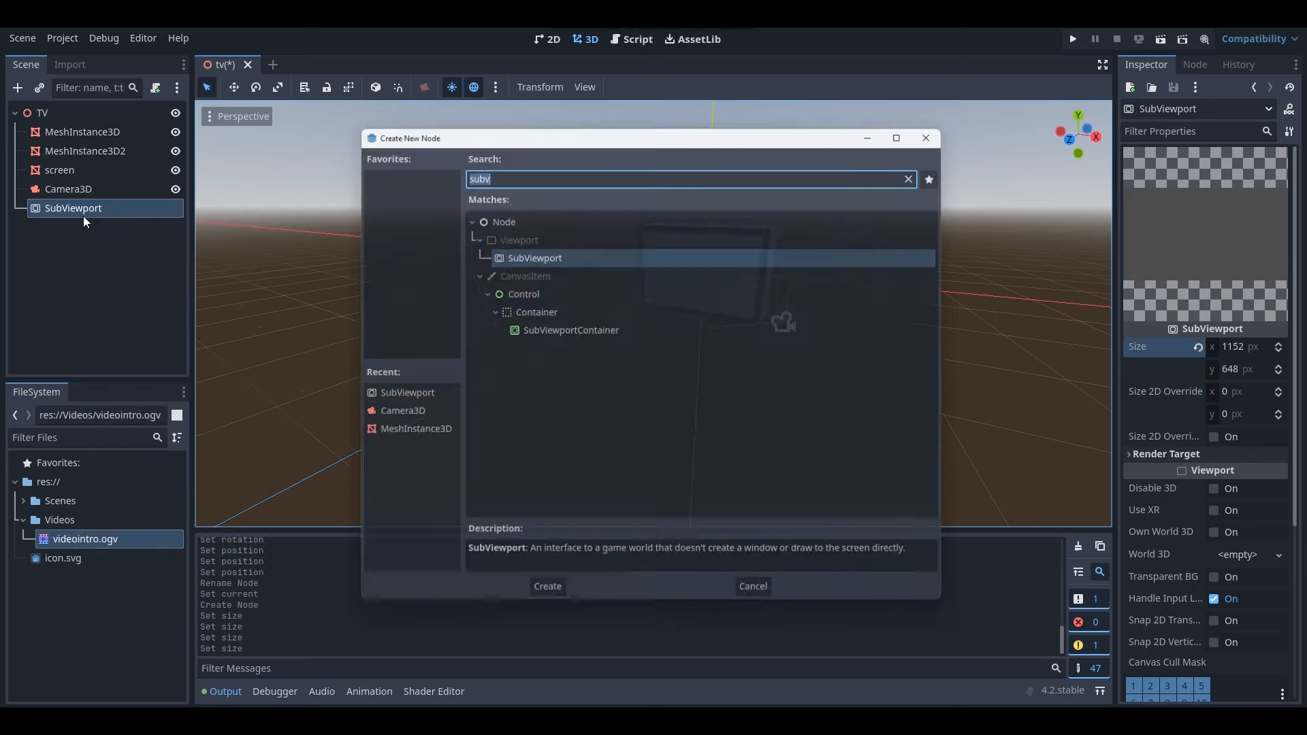
{"action": "type", "text": "camera"}
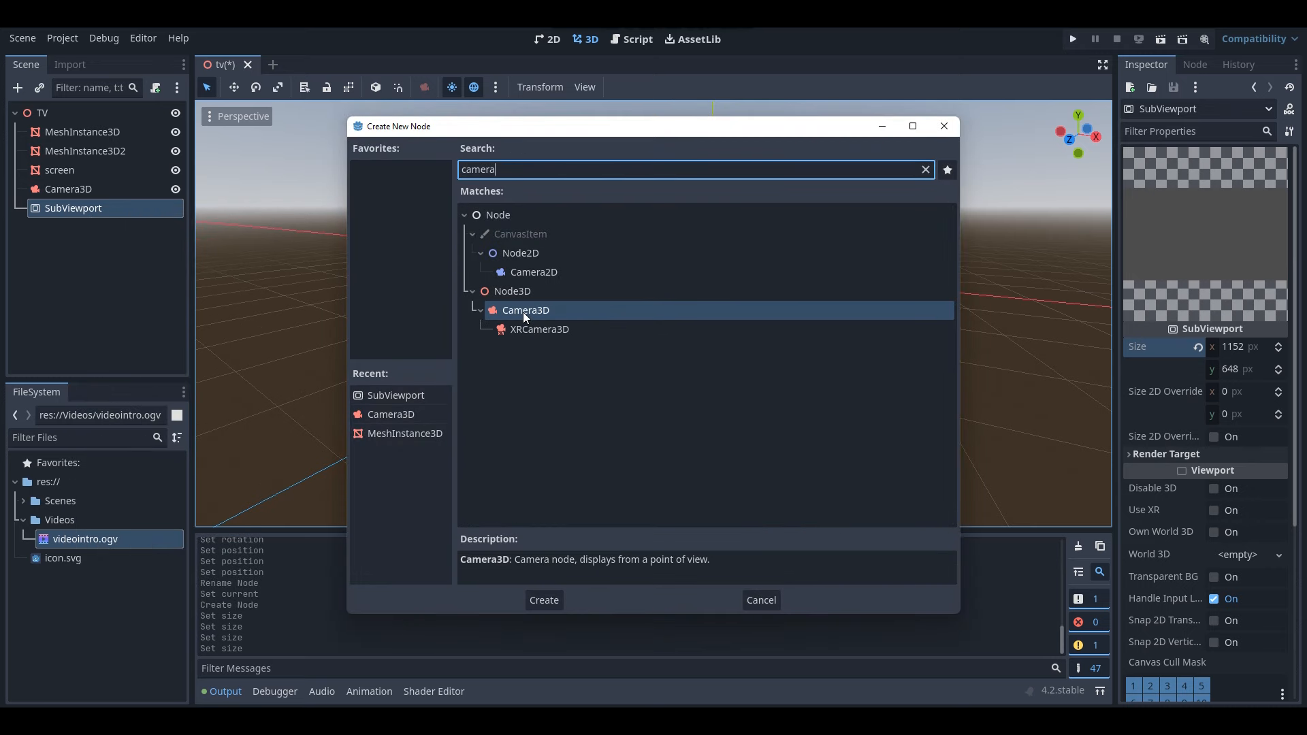
{"action": "double_click", "coordinate": [522, 312]}
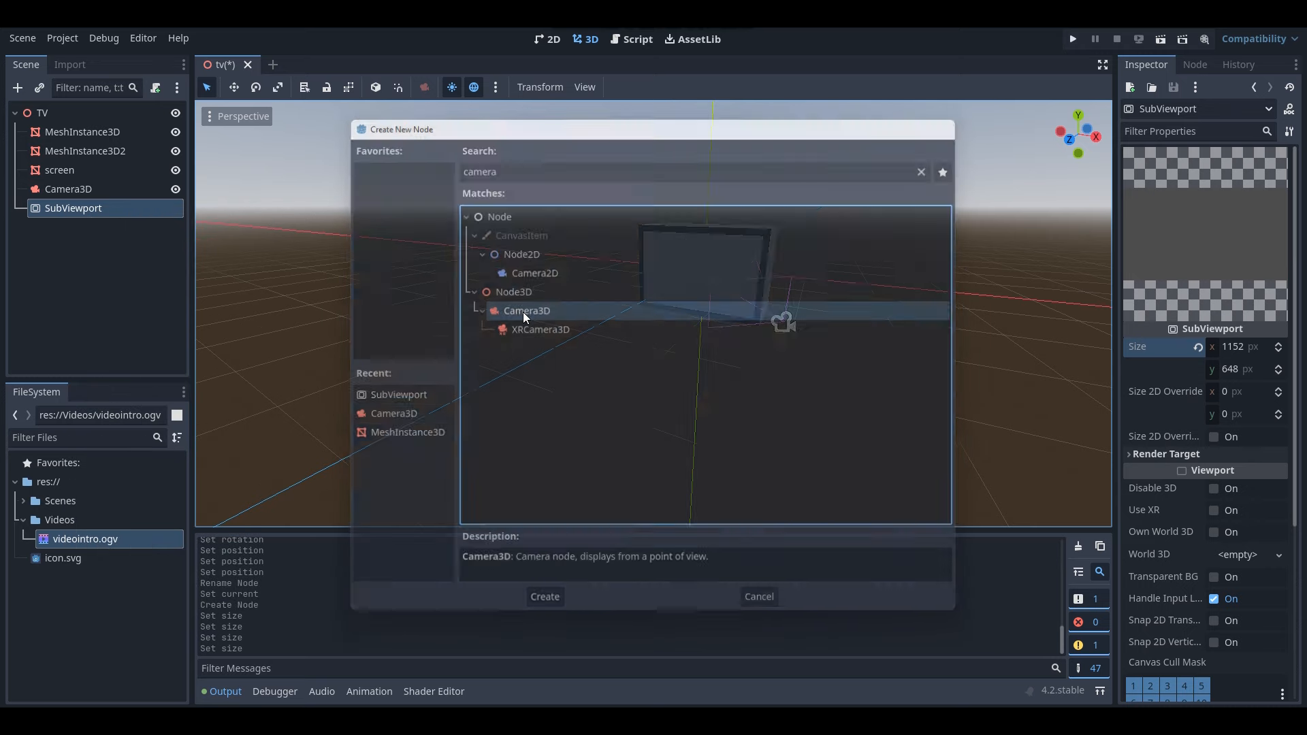
{"action": "key", "text": "w"}
{"action": "right_click_drag", "start_coordinate": [830, 340], "coordinate": [888, 310]}
{"action": "left_click", "coordinate": [1216, 396]}
{"action": "key", "text": "s"}
{"action": "key", "text": "a"}
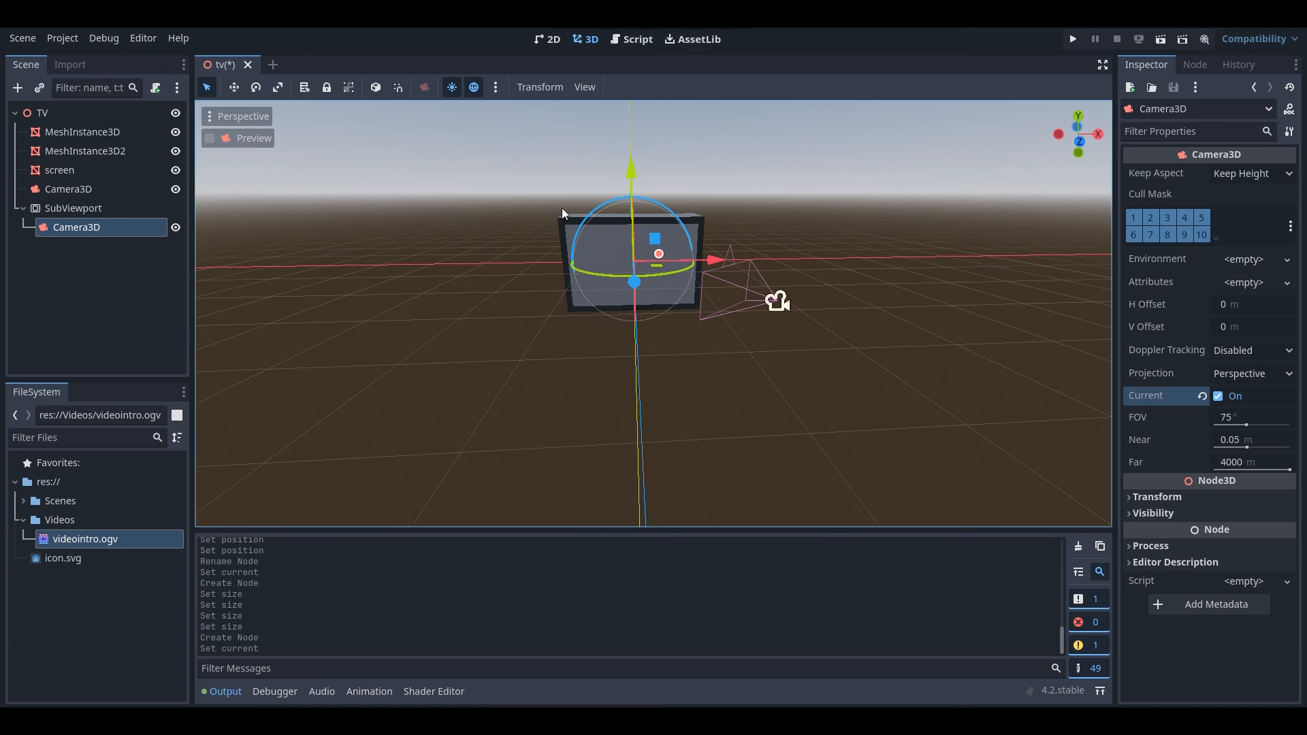
Add a VideoStreamPlayer node as a child of the SubViewport.
{"action": "left_click", "coordinate": [64, 207]}
{"action": "right_click", "coordinate": [64, 208]}
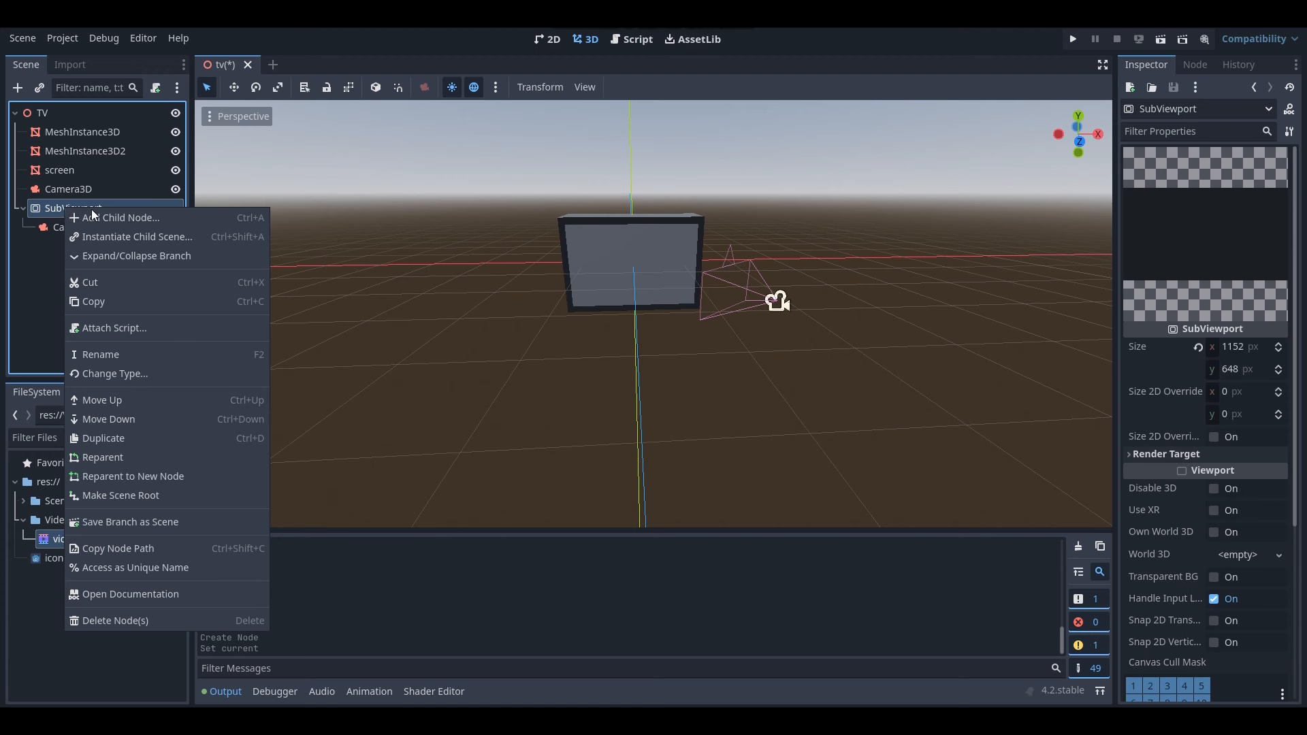
{"action": "left_click", "coordinate": [95, 218]}
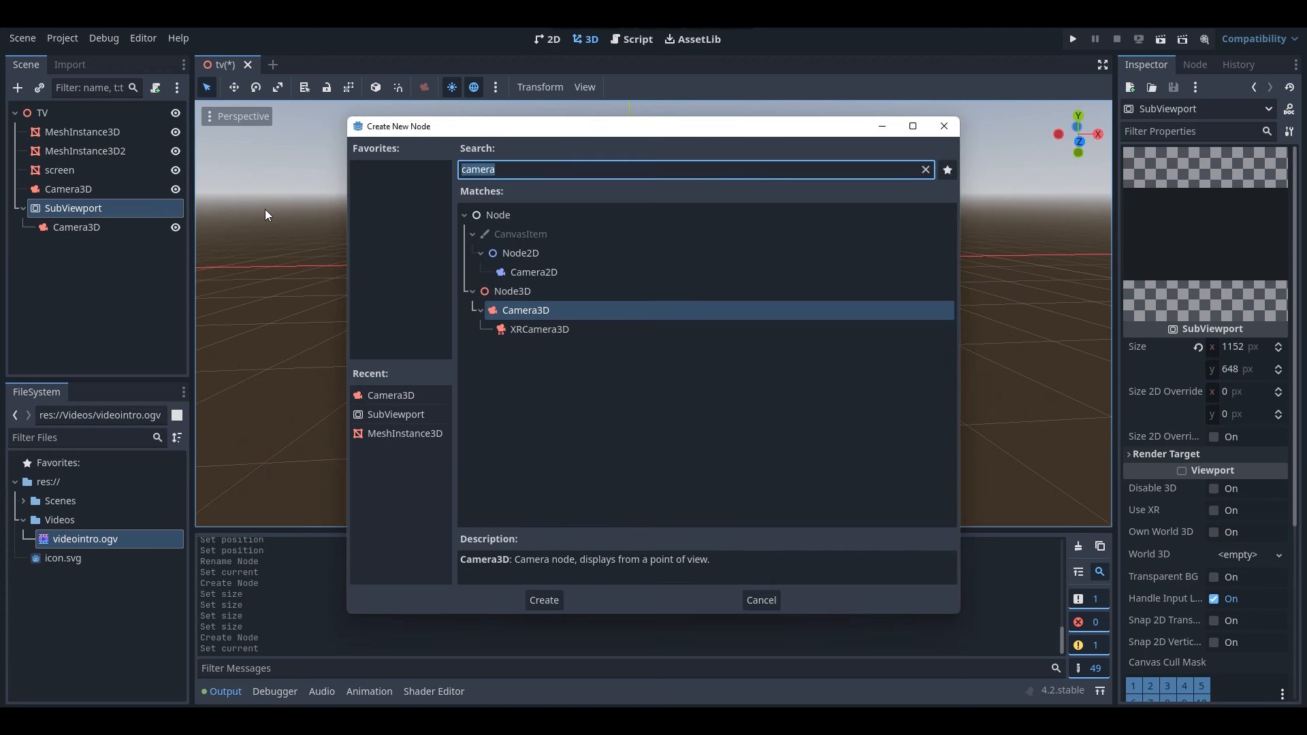
{"action": "type", "text": "video"}
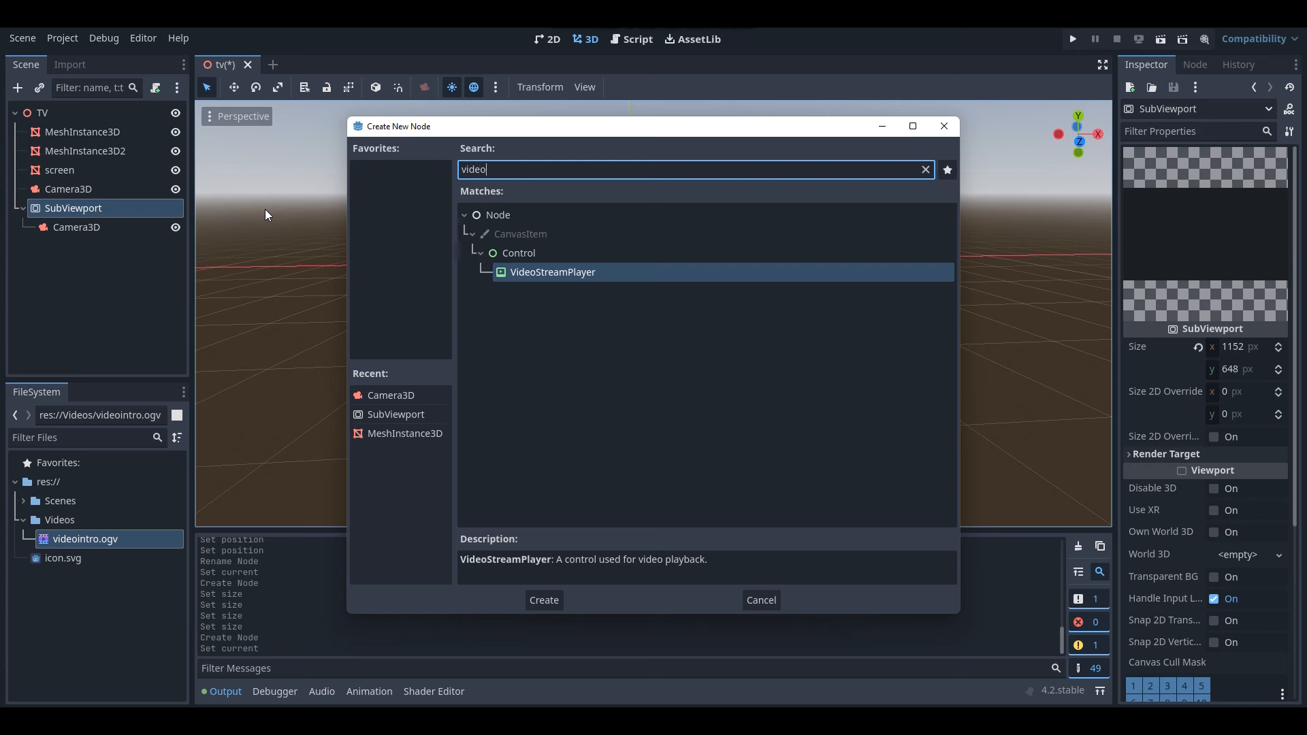
{"action": "double_click", "coordinate": [599, 276]}
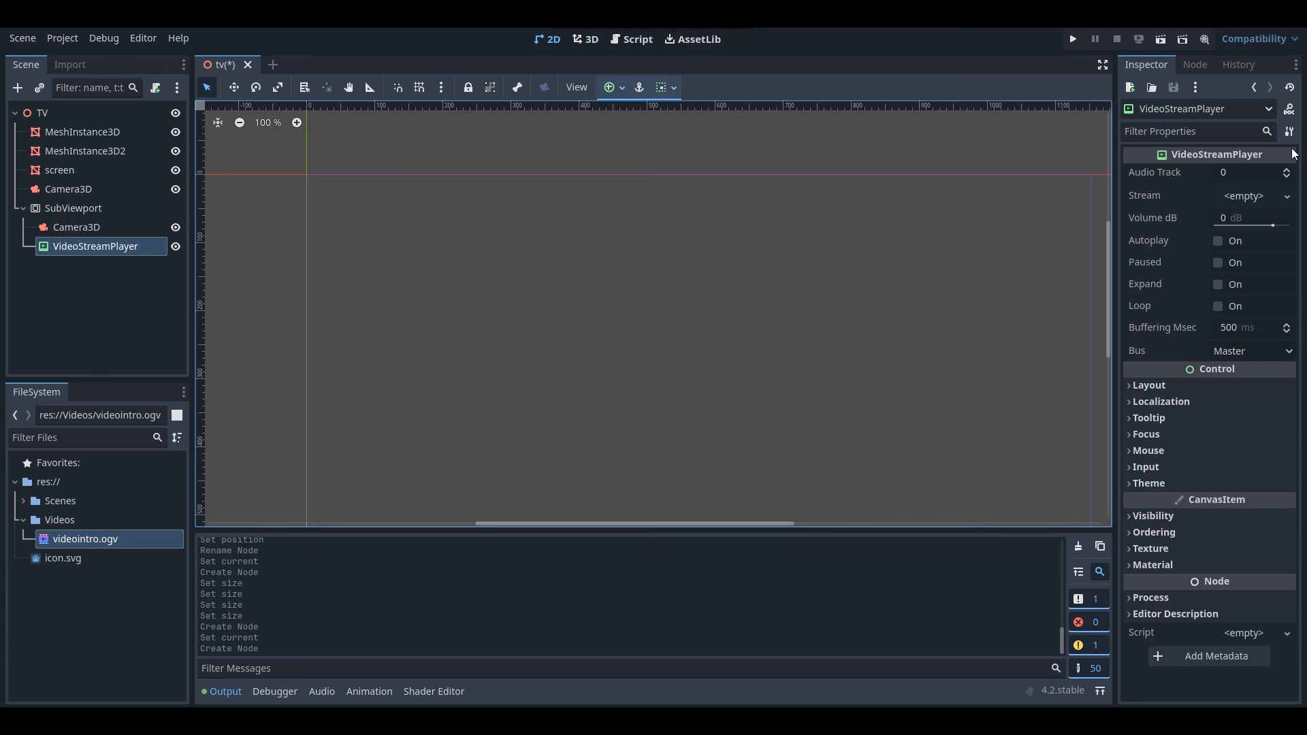
Load Videos/videointro.ogv as the VideoStreamPlayer's stream and save the scene.
{"action": "left_click", "coordinate": [1254, 197]}
{"action": "left_click", "coordinate": [1211, 245]}
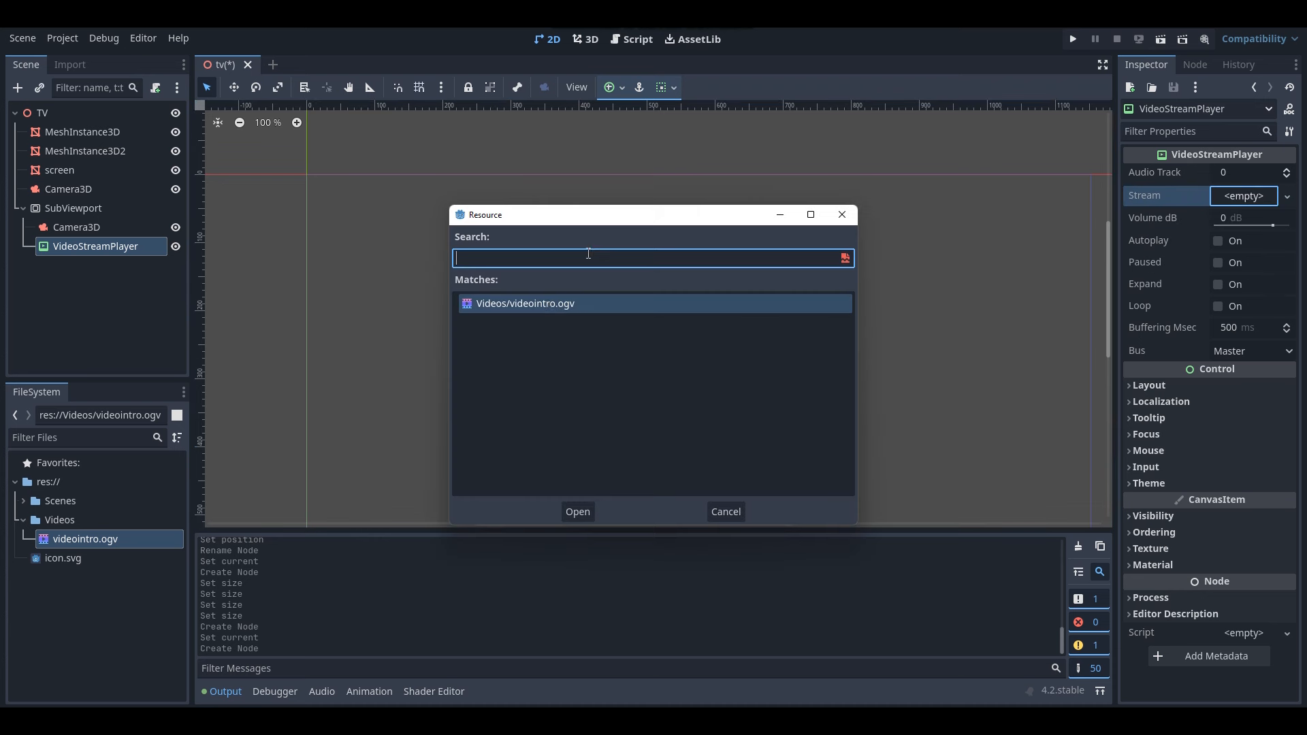
{"action": "double_click", "coordinate": [548, 301]}
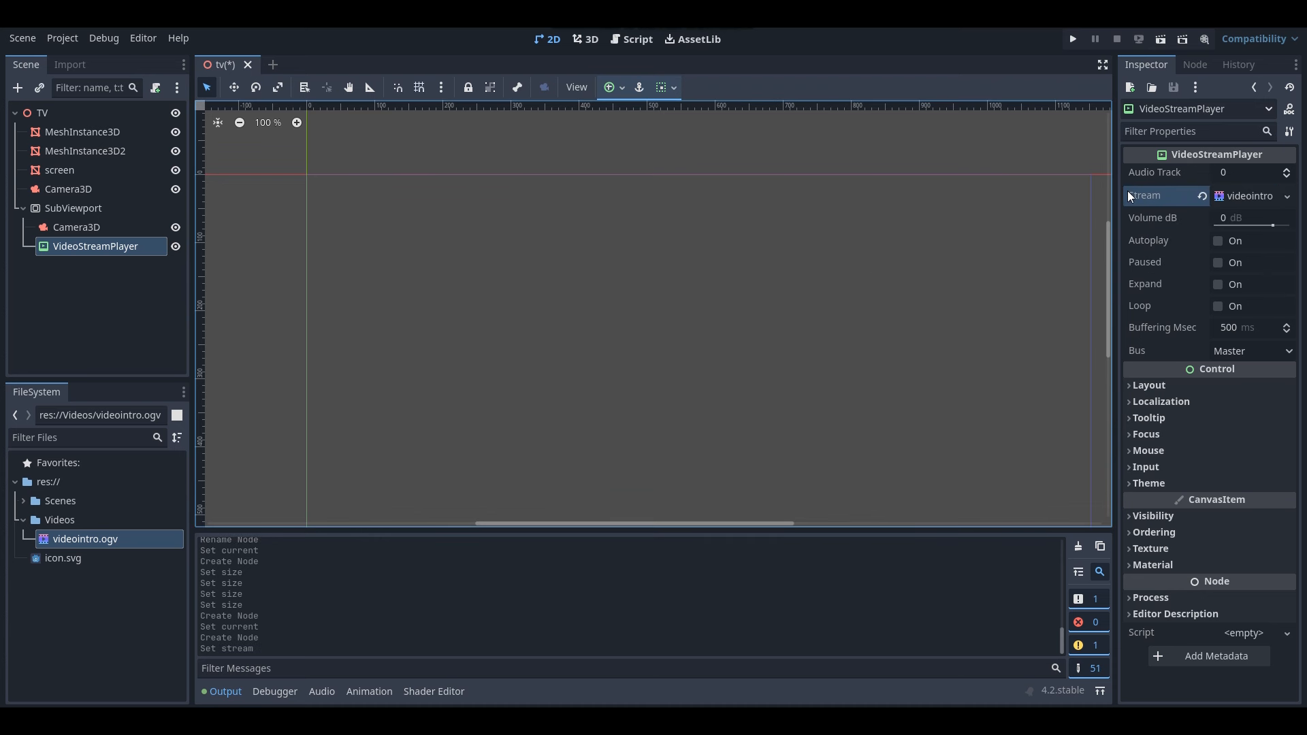
{"action": "key", "text": "ctrl+s"}
Select the TV root node and examine the TV's front up close in the 3D view.
{"action": "left_click", "coordinate": [68, 113]}
{"action": "key", "text": "s"}
{"action": "key", "text": "a"}
{"action": "right_click_drag", "start_coordinate": [653, 313], "coordinate": [715, 310]}
{"action": "key", "text": "w"}
{"action": "key", "text": "s"}
{"action": "key", "text": "a"}
{"action": "key", "text": "d"}
{"action": "key", "text": "w"}
{"action": "key", "text": "s"}
{"action": "key", "text": "a"}
{"action": "right_click_drag", "start_coordinate": [823, 429], "coordinate": [836, 430]}
{"action": "key", "text": "w"}
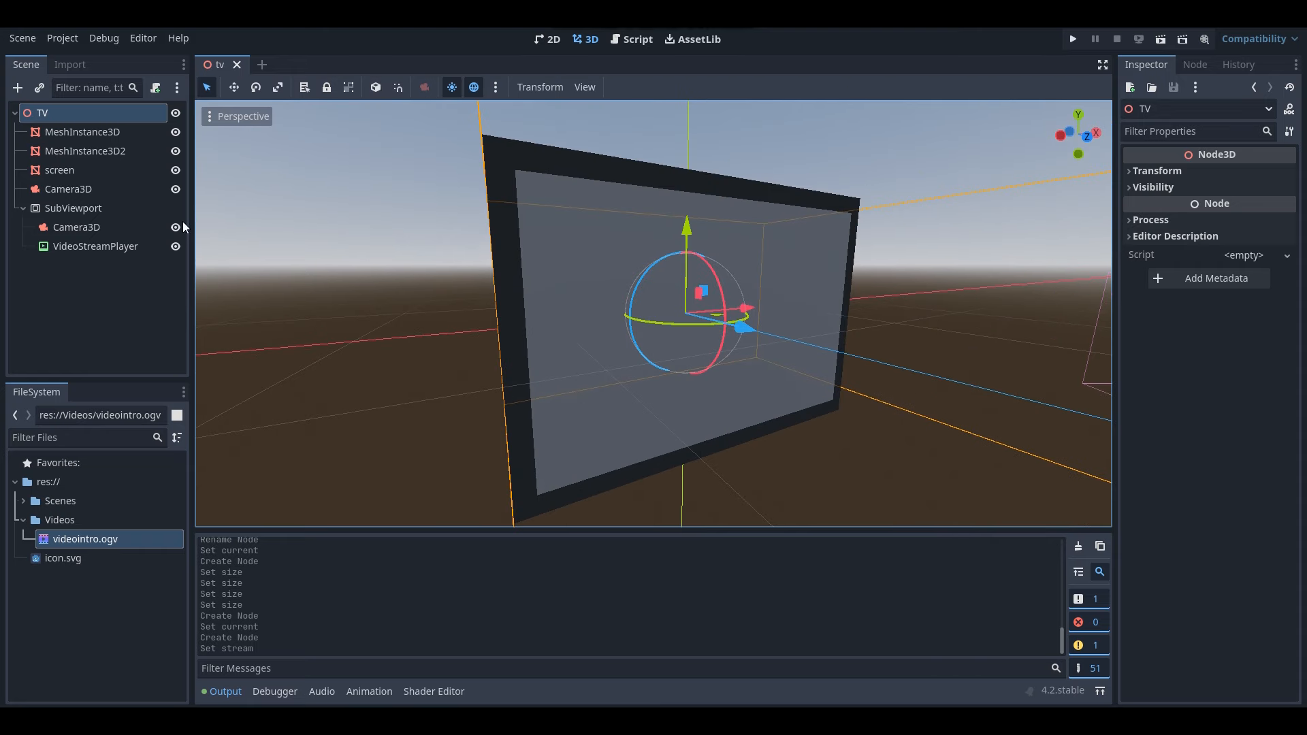
Give the screen mesh a new StandardMaterial3D as its geometry material override and open the material's properties.
{"action": "left_click", "coordinate": [75, 170]}
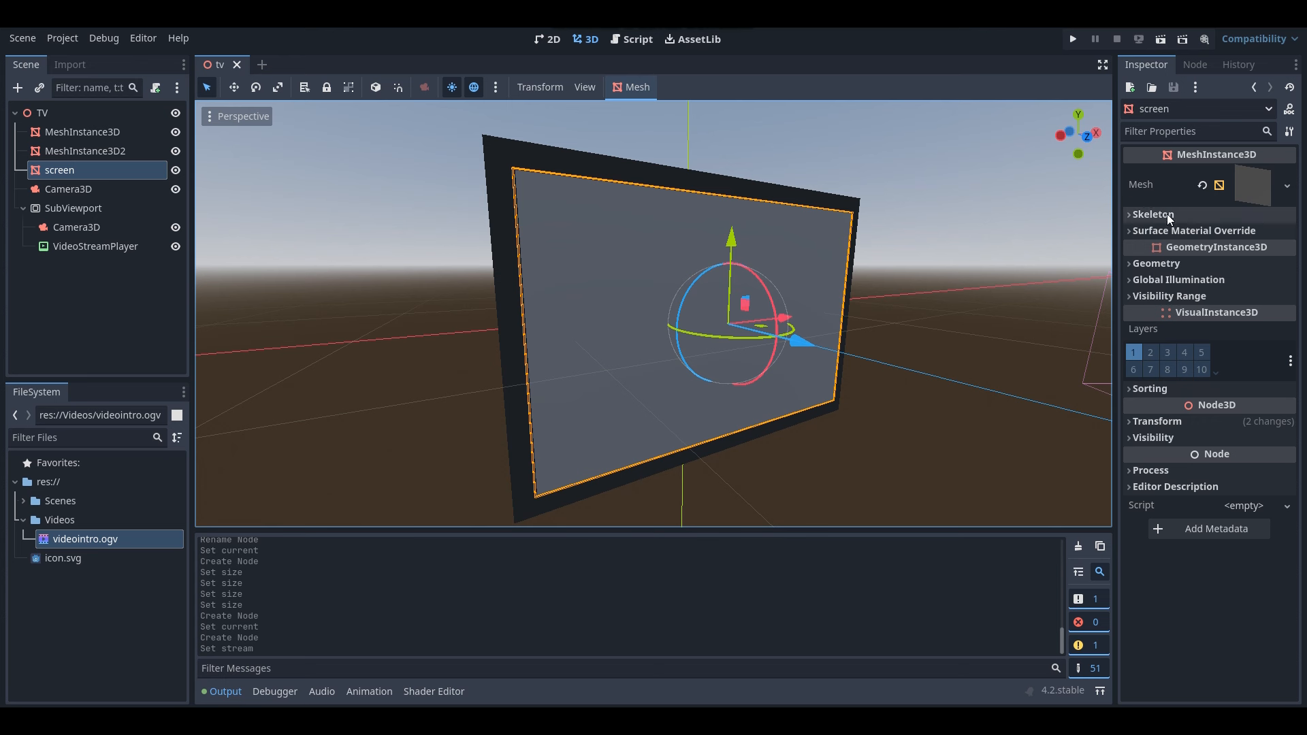
{"action": "left_click", "coordinate": [1180, 264]}
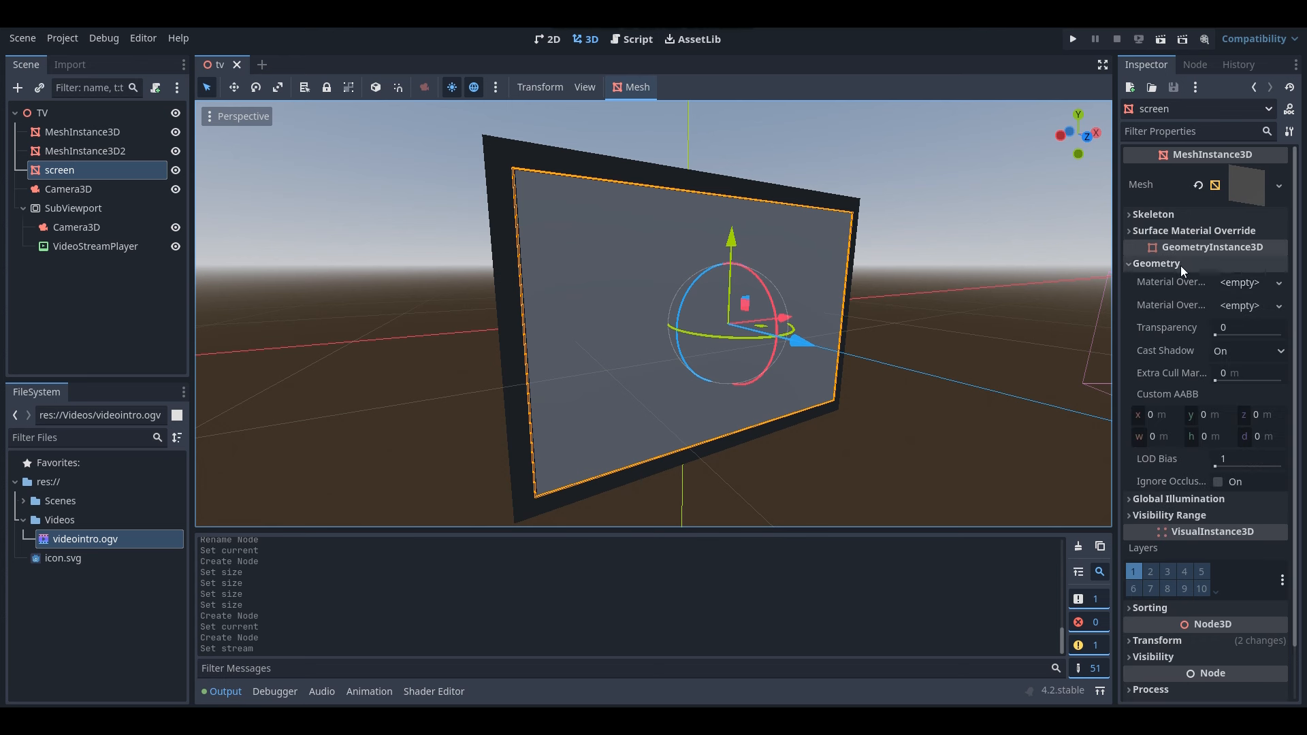
{"action": "left_click", "coordinate": [1231, 283]}
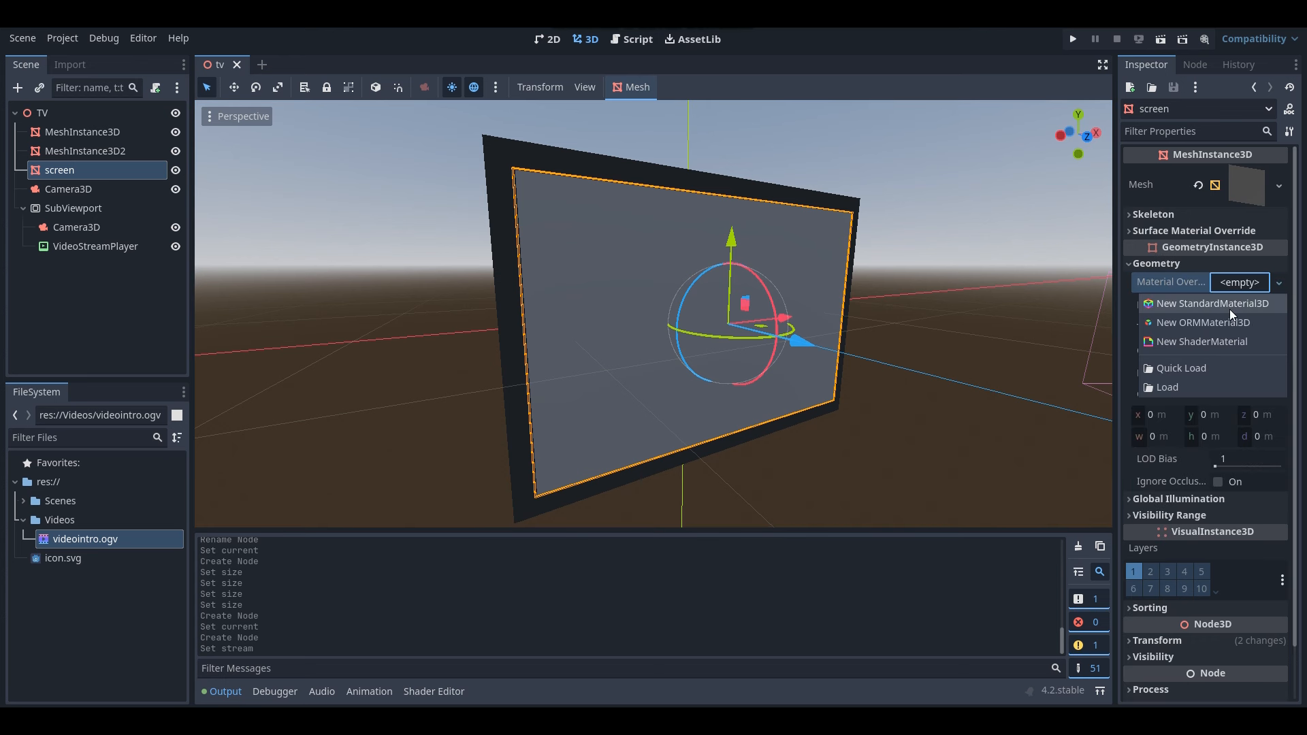
{"action": "left_click", "coordinate": [1226, 303]}
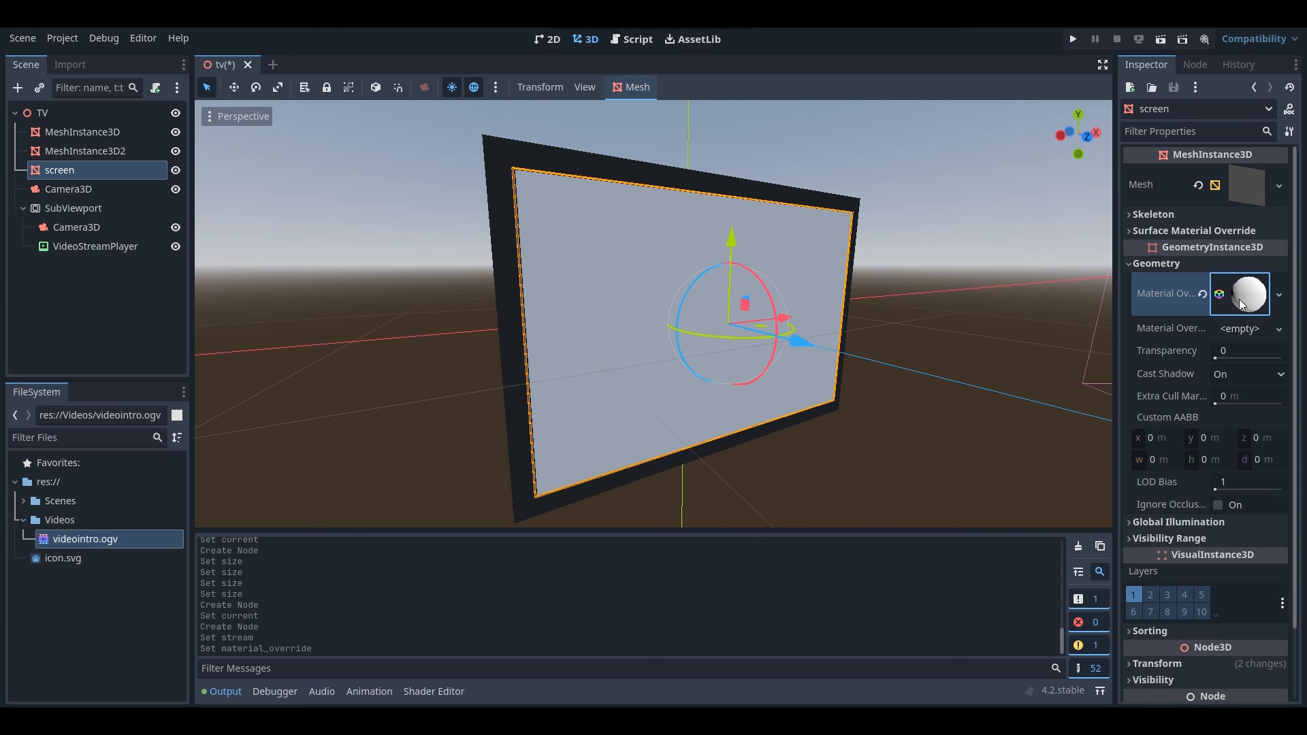
{"action": "left_click", "coordinate": [1248, 301]}
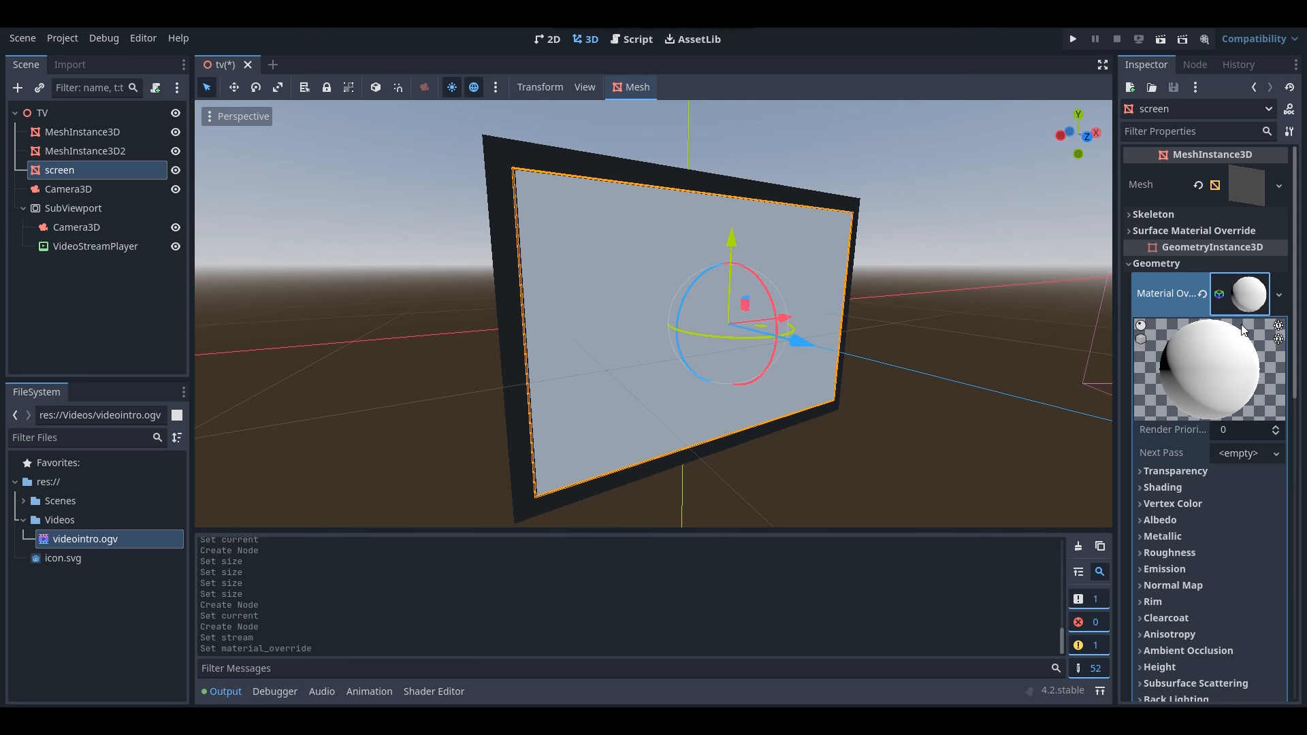
Try to assign a new ViewportTexture as the albedo texture of the screen's override material.
{"action": "scroll", "coordinate": [1240, 324], "scroll_direction": "down", "scroll_amount": 5}
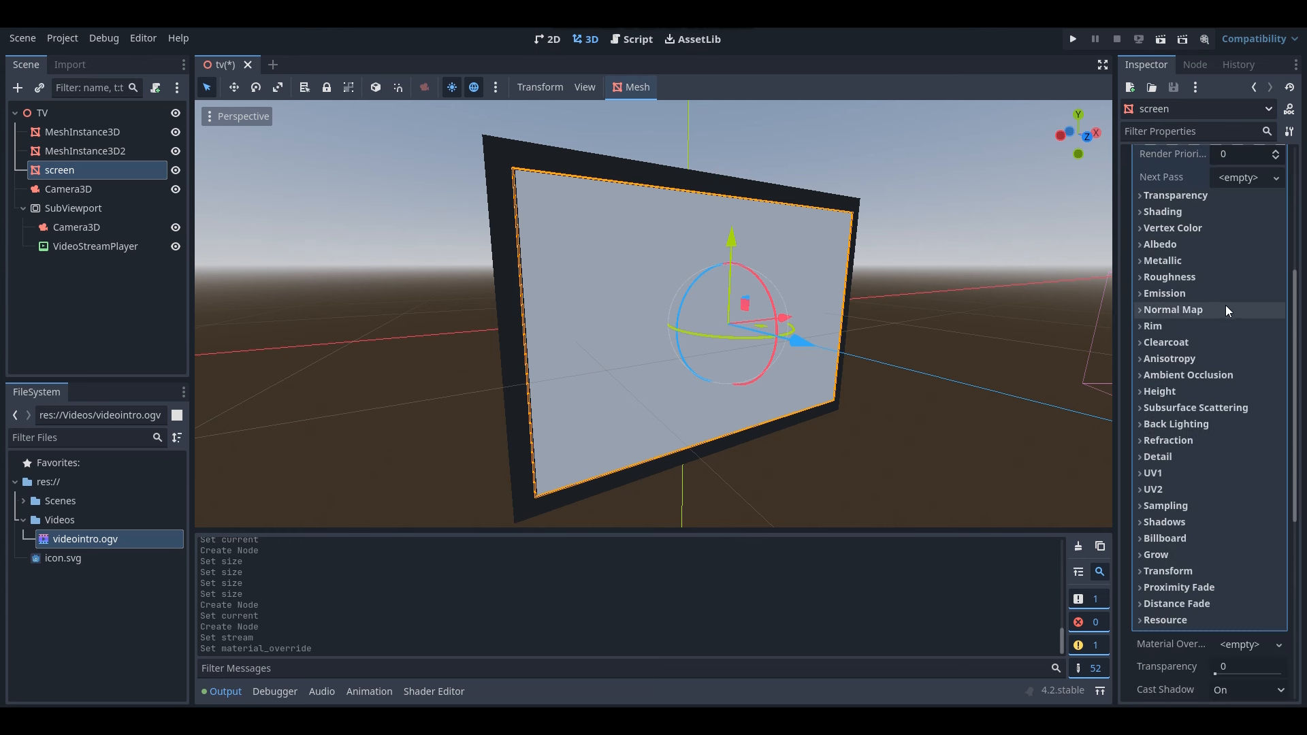
{"action": "left_click", "coordinate": [1195, 244]}
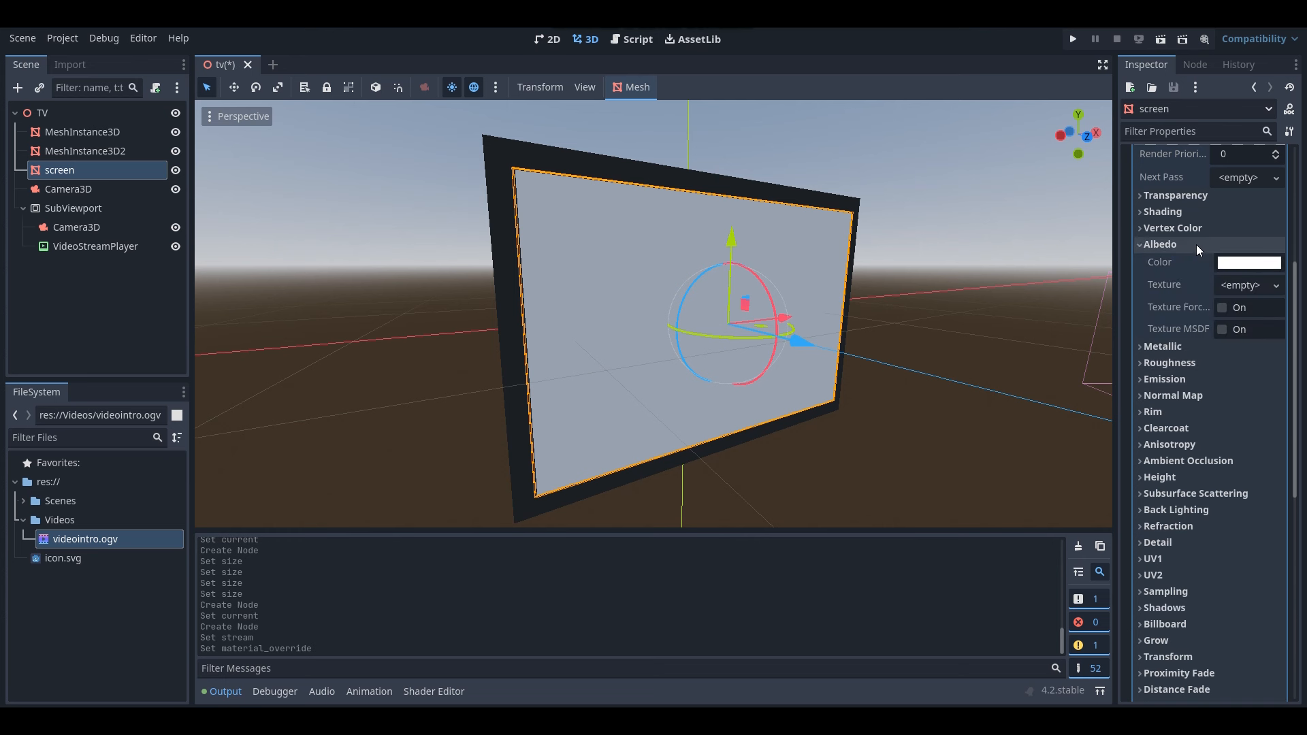
{"action": "left_click", "coordinate": [1233, 286]}
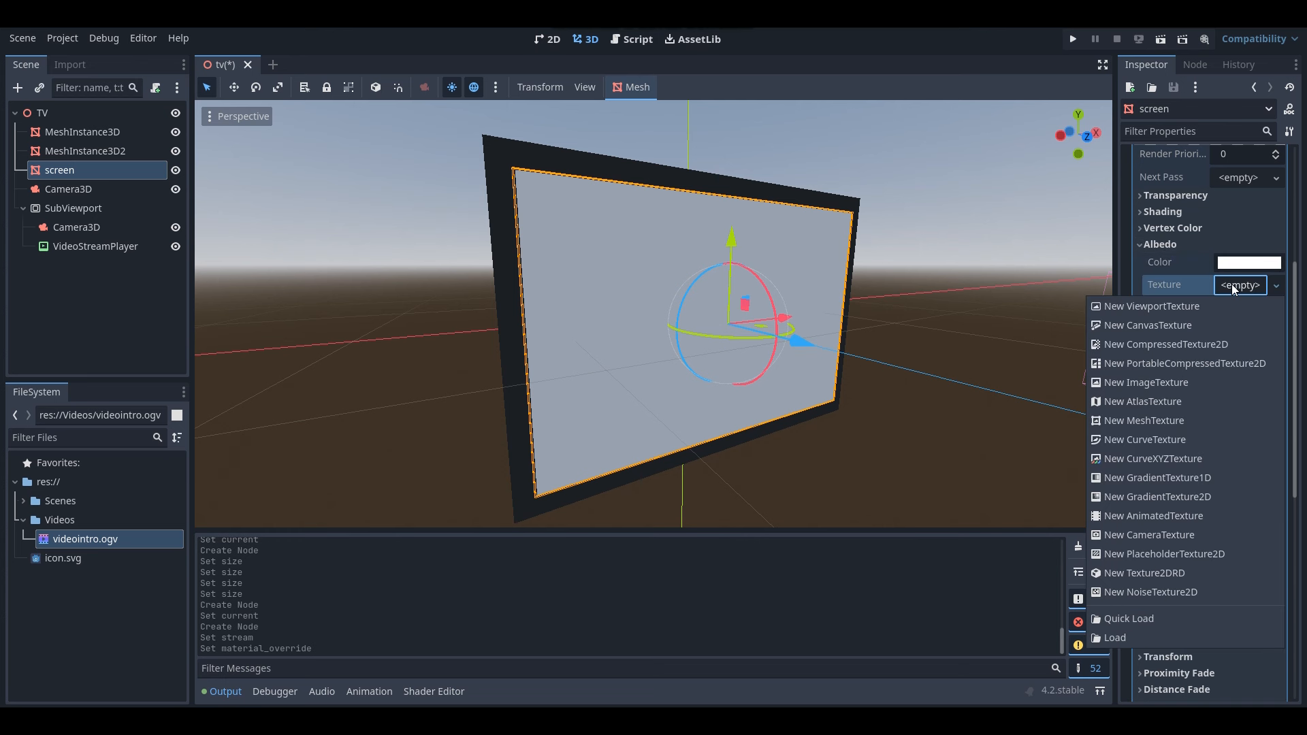
{"action": "left_click", "coordinate": [1207, 310]}
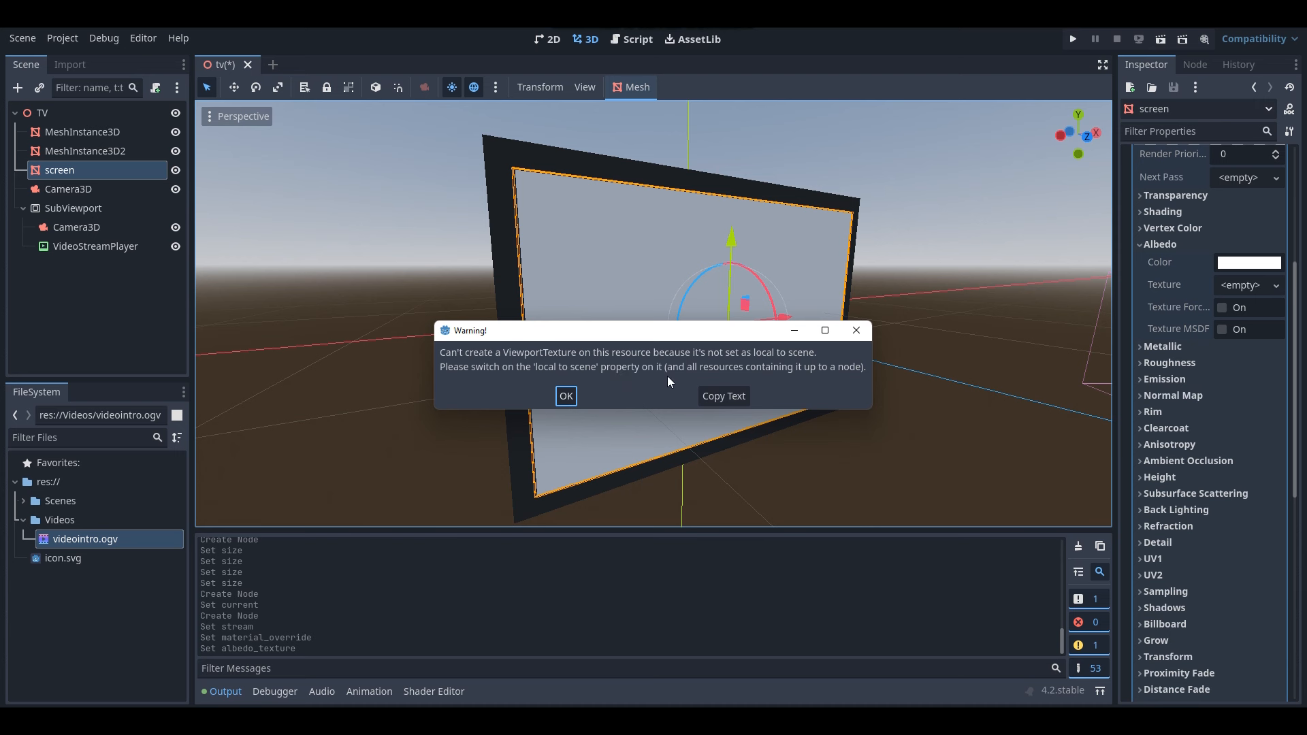
{"action": "left_click", "coordinate": [565, 396]}
Turn on Local to Scene in the override material's resource settings and save the scene.
{"action": "scroll", "coordinate": [1237, 406], "scroll_direction": "down", "scroll_amount": 5}
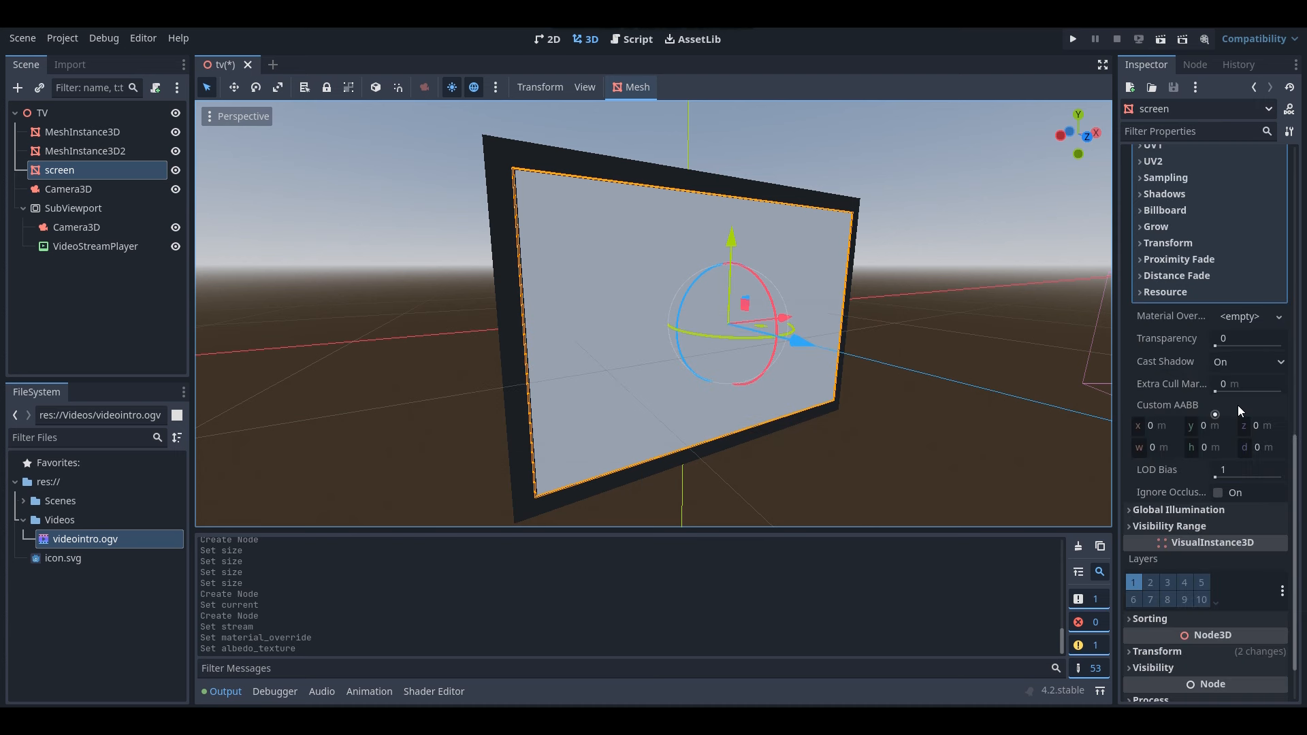
{"action": "left_click", "coordinate": [1180, 428]}
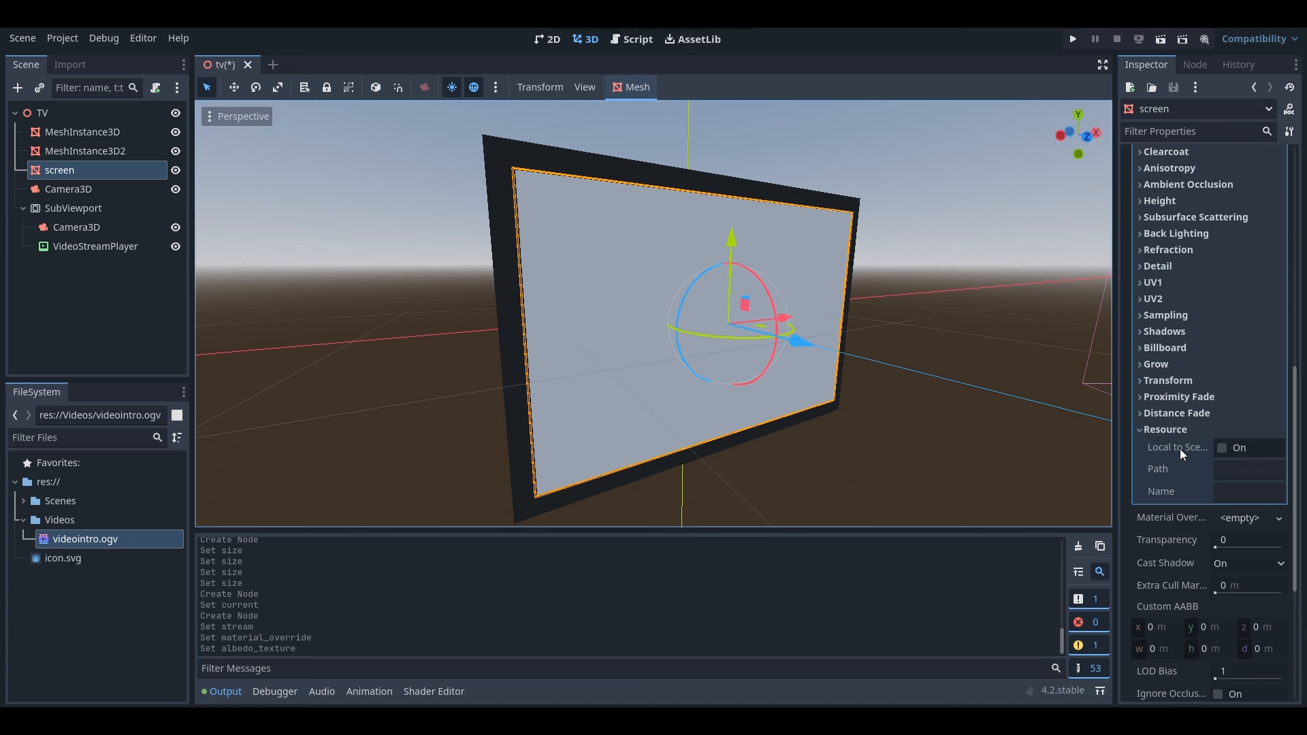
{"action": "left_click", "coordinate": [1221, 447]}
{"action": "key", "text": "ctrl+s"}
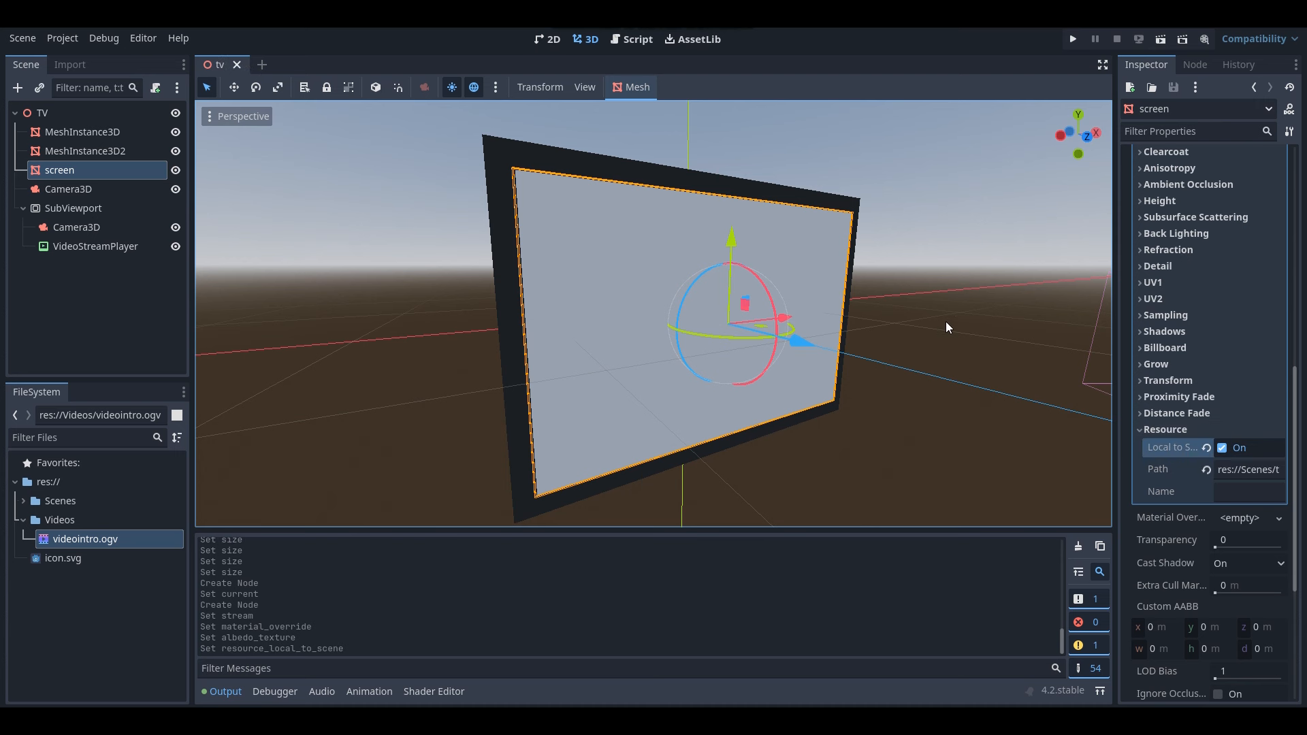
Assign a new ViewportTexture as the albedo texture of the screen's override material.
{"action": "scroll", "coordinate": [938, 334], "scroll_direction": "down", "scroll_amount": 2}
{"action": "scroll", "coordinate": [1202, 345], "scroll_direction": "up", "scroll_amount": 3}
{"action": "scroll", "coordinate": [1199, 344], "scroll_direction": "up", "scroll_amount": 2}
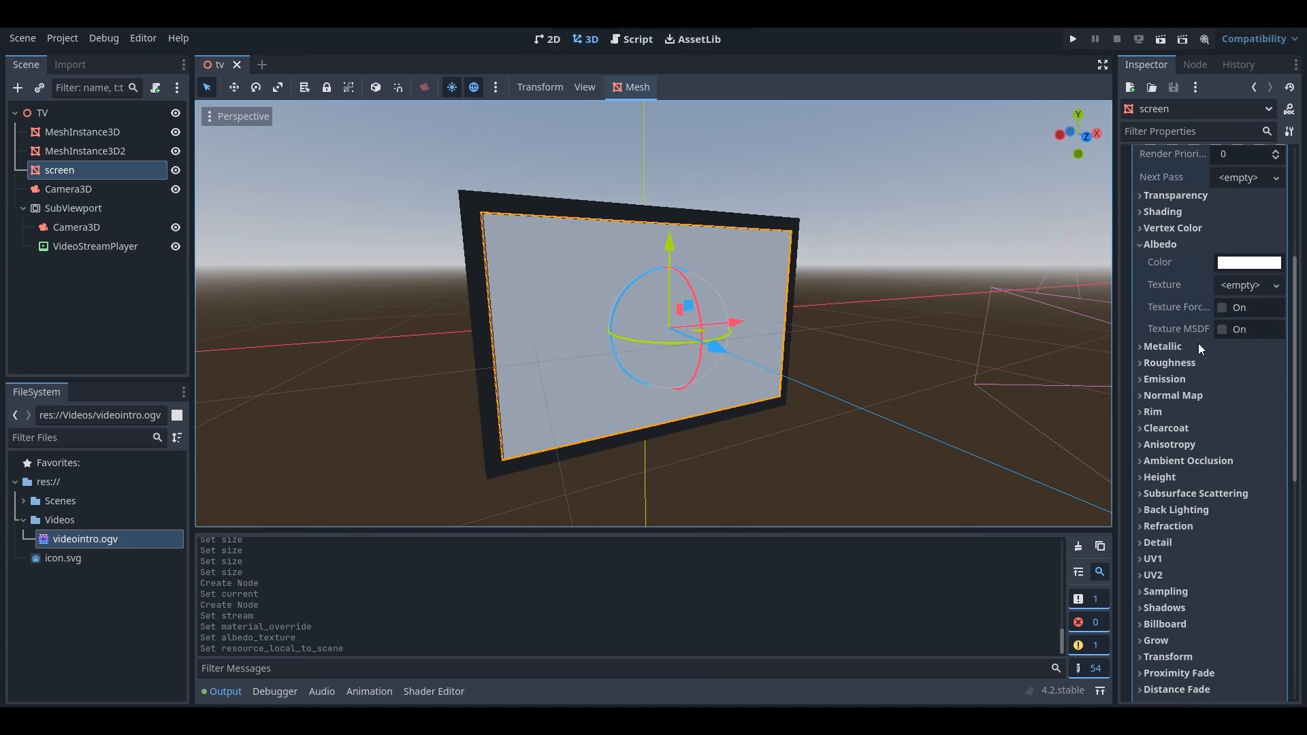
{"action": "left_click", "coordinate": [1247, 284]}
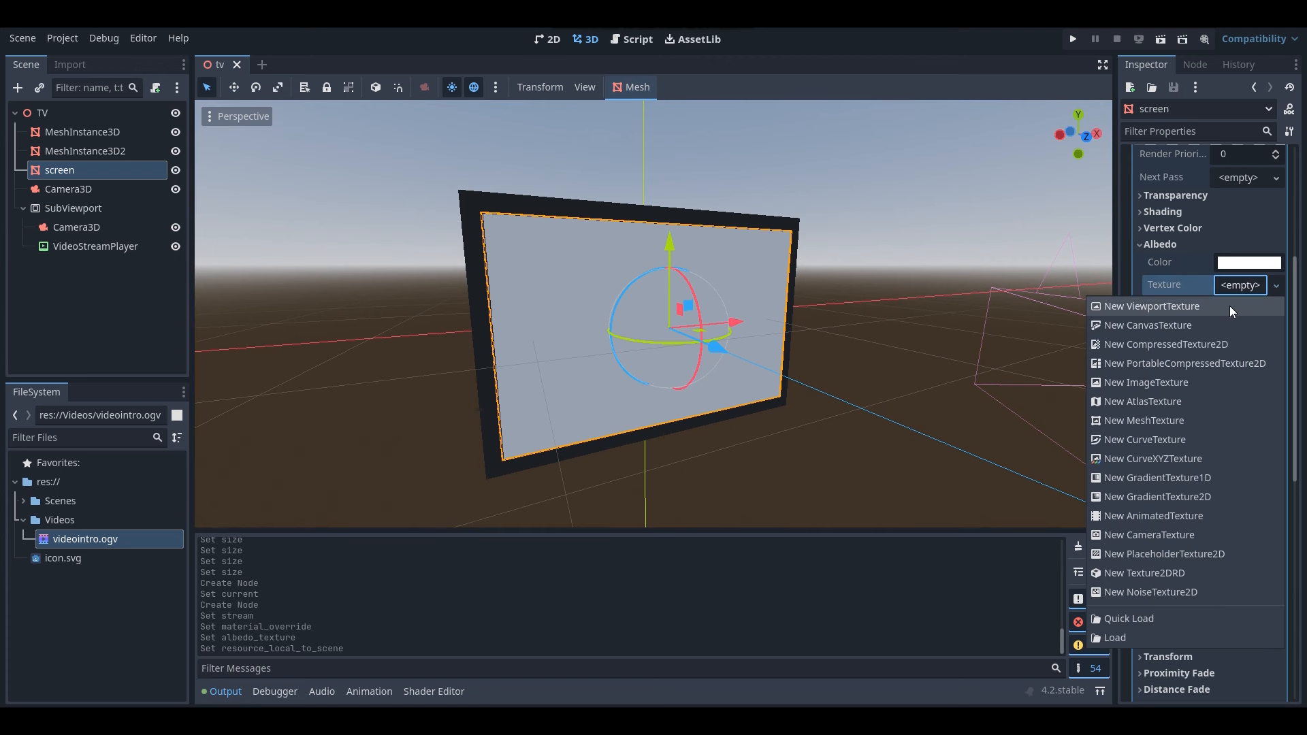
{"action": "left_click", "coordinate": [1229, 304]}
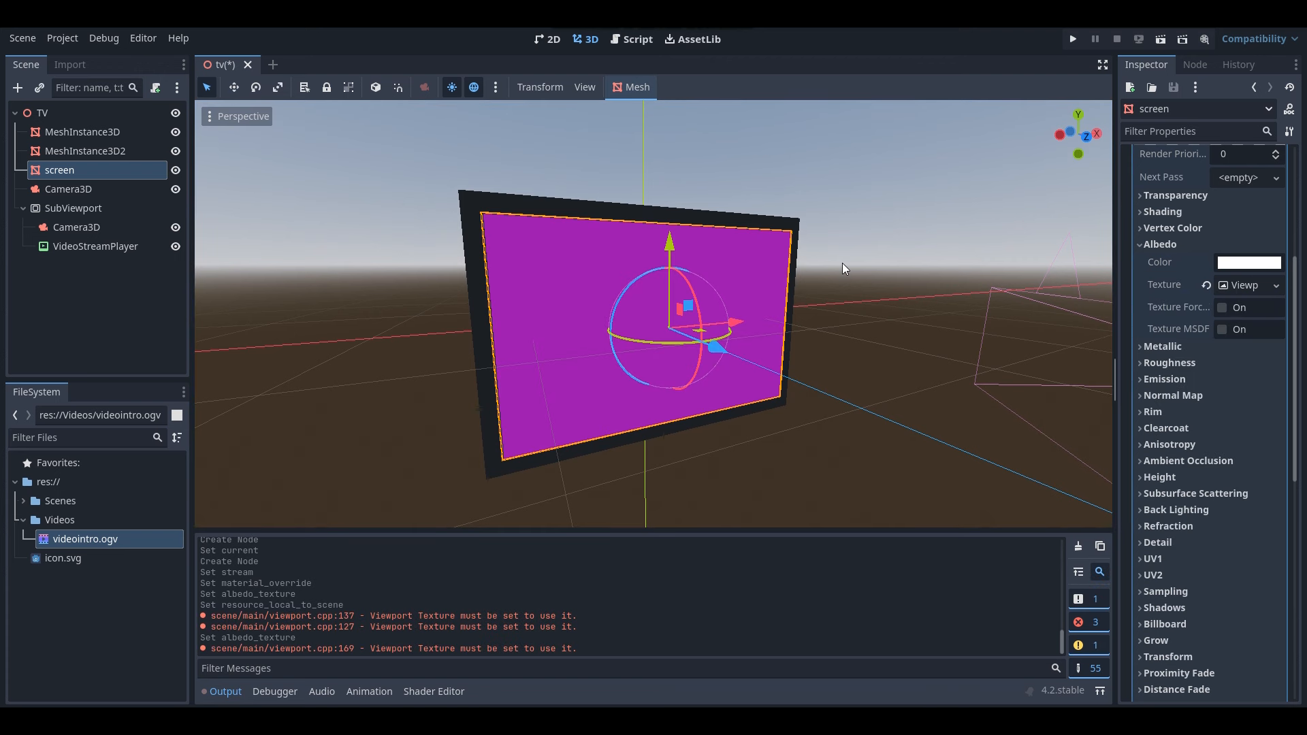
Set the ViewportTexture's viewport path to the SubViewport node.
{"action": "scroll", "coordinate": [603, 390], "scroll_direction": "up", "scroll_amount": 5}
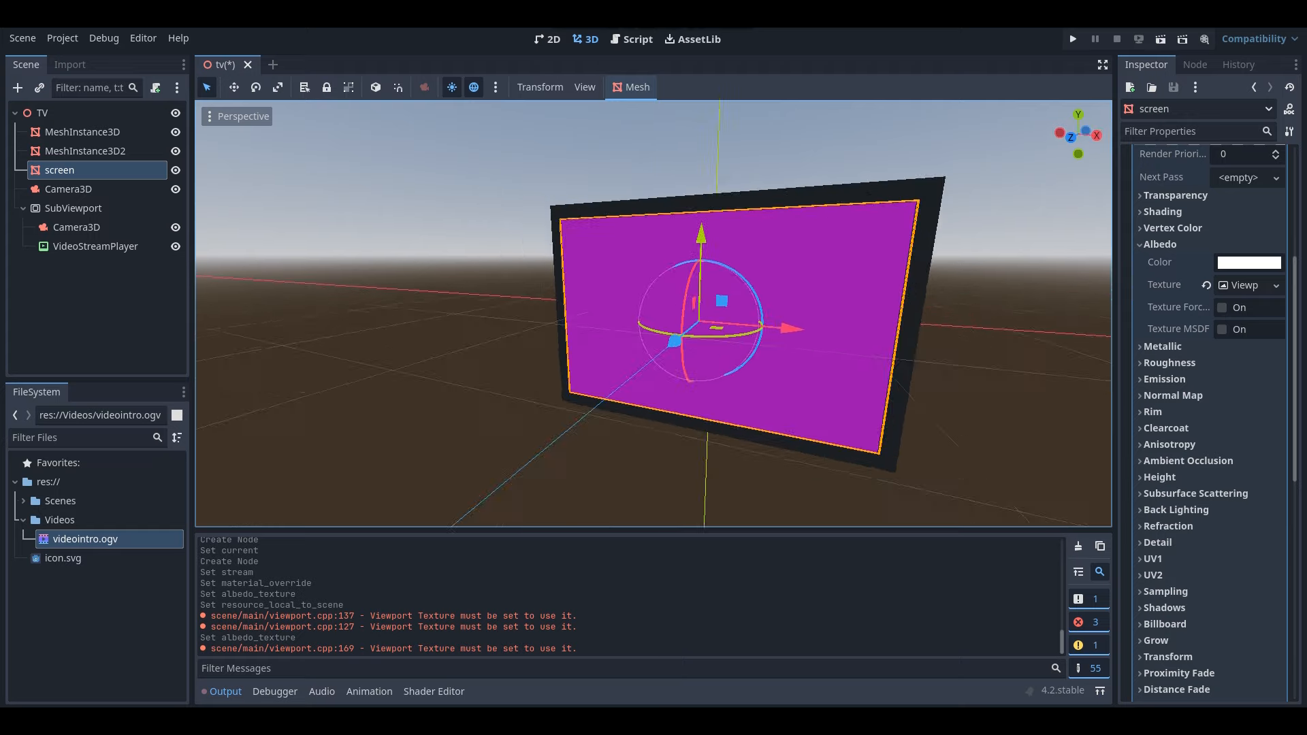
{"action": "scroll", "coordinate": [674, 215], "scroll_direction": "down", "scroll_amount": 5}
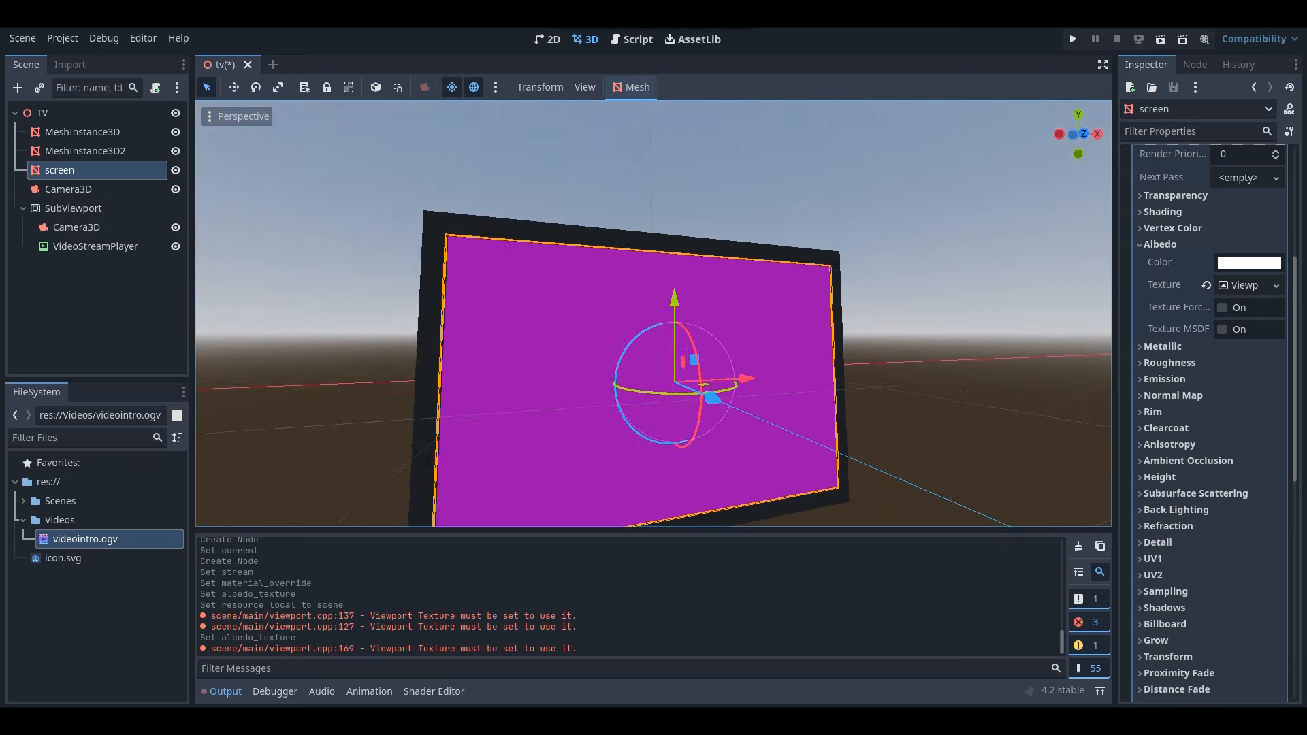
{"action": "left_click", "coordinate": [1248, 288]}
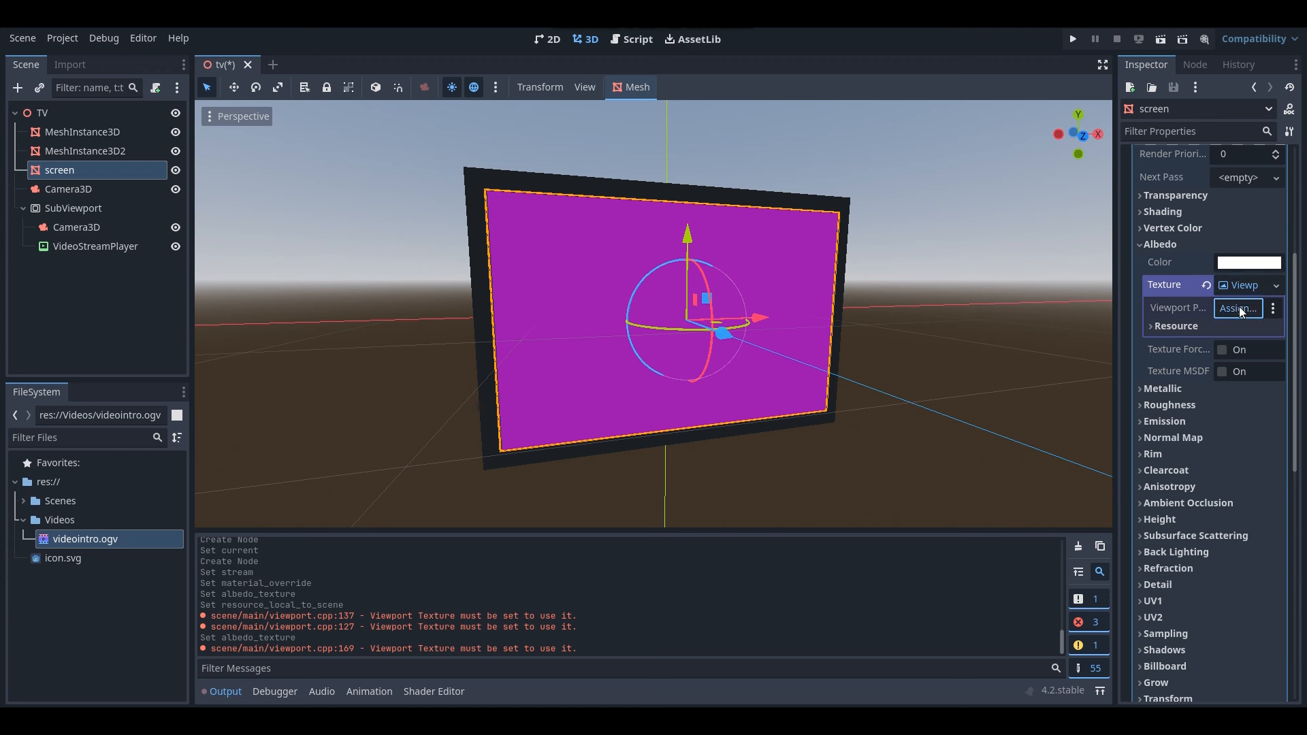
{"action": "left_click", "coordinate": [1237, 307]}
{"action": "double_click", "coordinate": [594, 210]}
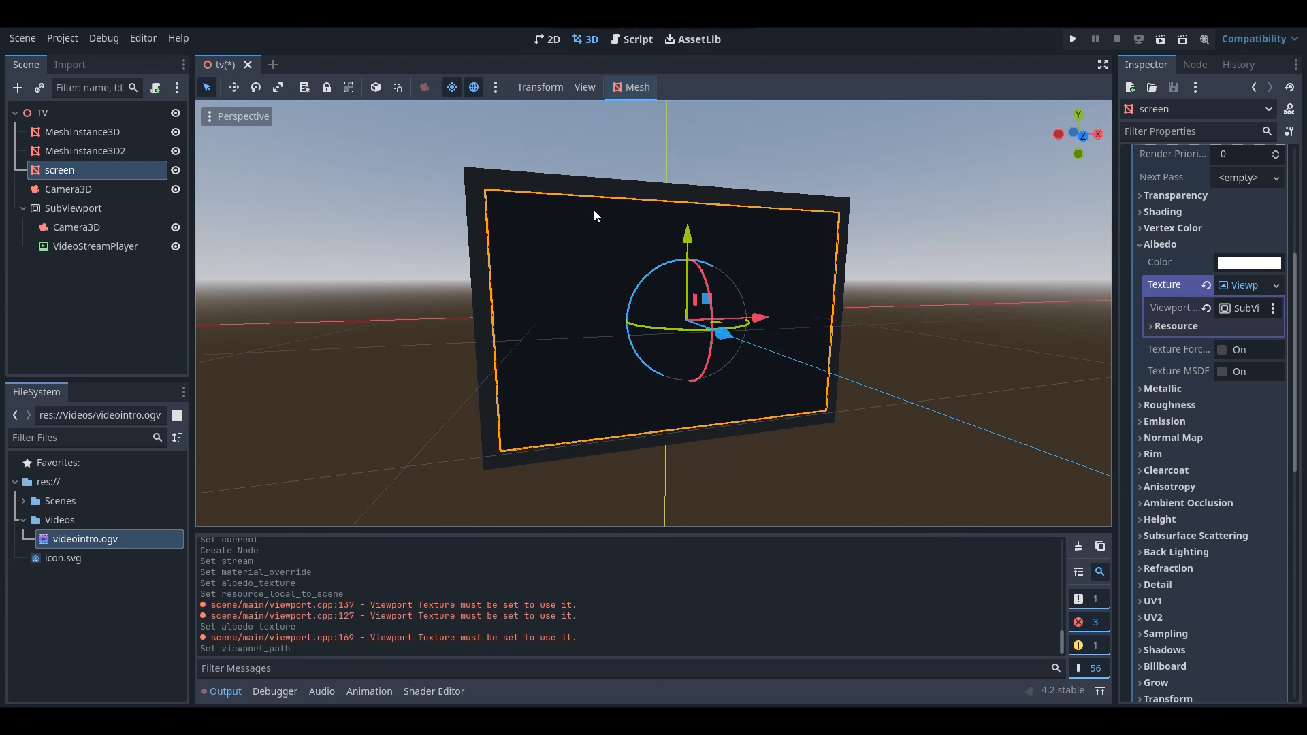
Examine the TV and its textured screen from several angles, and clear the node selection.
{"action": "scroll", "coordinate": [860, 281], "scroll_direction": "down", "scroll_amount": 7}
{"action": "middle_click_drag", "start_coordinate": [762, 306], "coordinate": [654, 306]}
{"action": "scroll", "coordinate": [653, 306], "scroll_direction": "up", "scroll_amount": 7}
{"action": "scroll", "coordinate": [694, 248], "scroll_direction": "up", "scroll_amount": 5}
{"action": "middle_click_drag", "start_coordinate": [694, 248], "coordinate": [885, 276]}
{"action": "scroll", "coordinate": [885, 275], "scroll_direction": "down", "scroll_amount": 9}
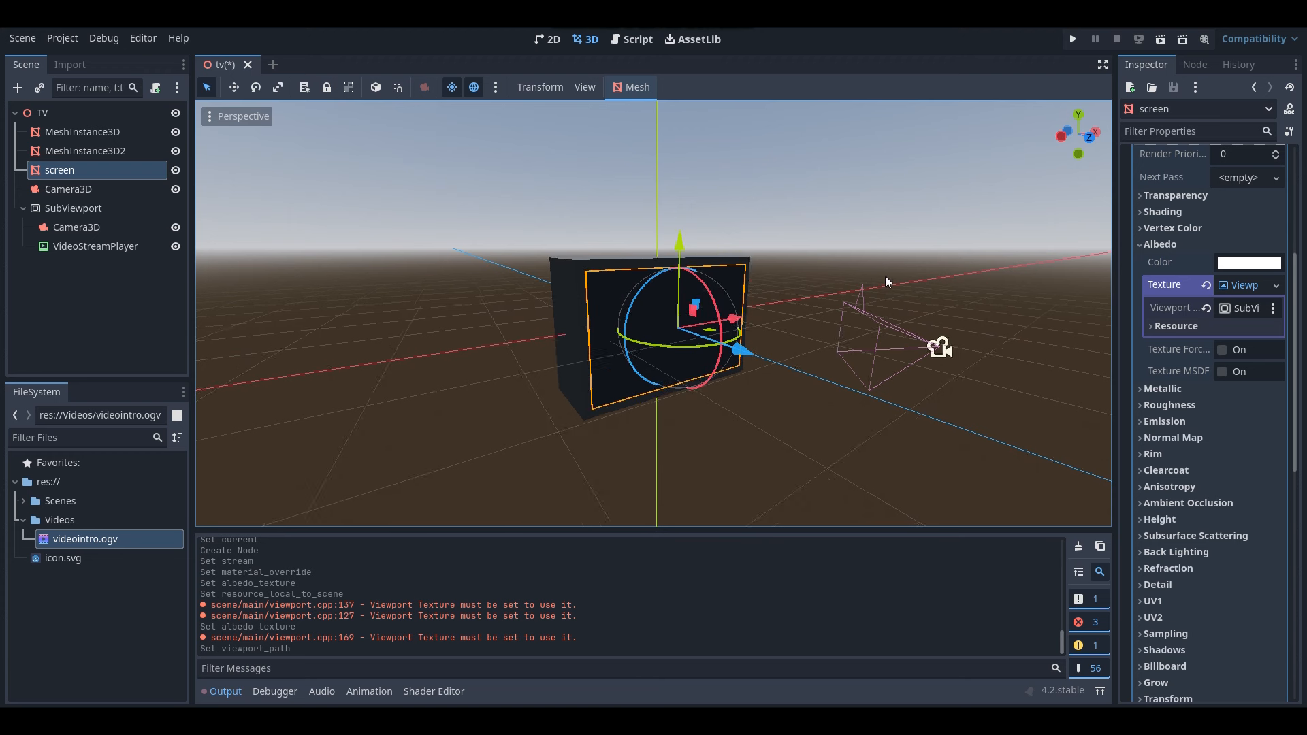
{"action": "left_click", "coordinate": [810, 269]}
{"action": "middle_click_drag", "start_coordinate": [810, 269], "coordinate": [724, 266]}
{"action": "scroll", "coordinate": [725, 265], "scroll_direction": "up", "scroll_amount": 5}
{"action": "key", "text": "s"}
{"action": "right_click_drag", "start_coordinate": [725, 265], "coordinate": [769, 287]}
{"action": "key", "text": "w"}
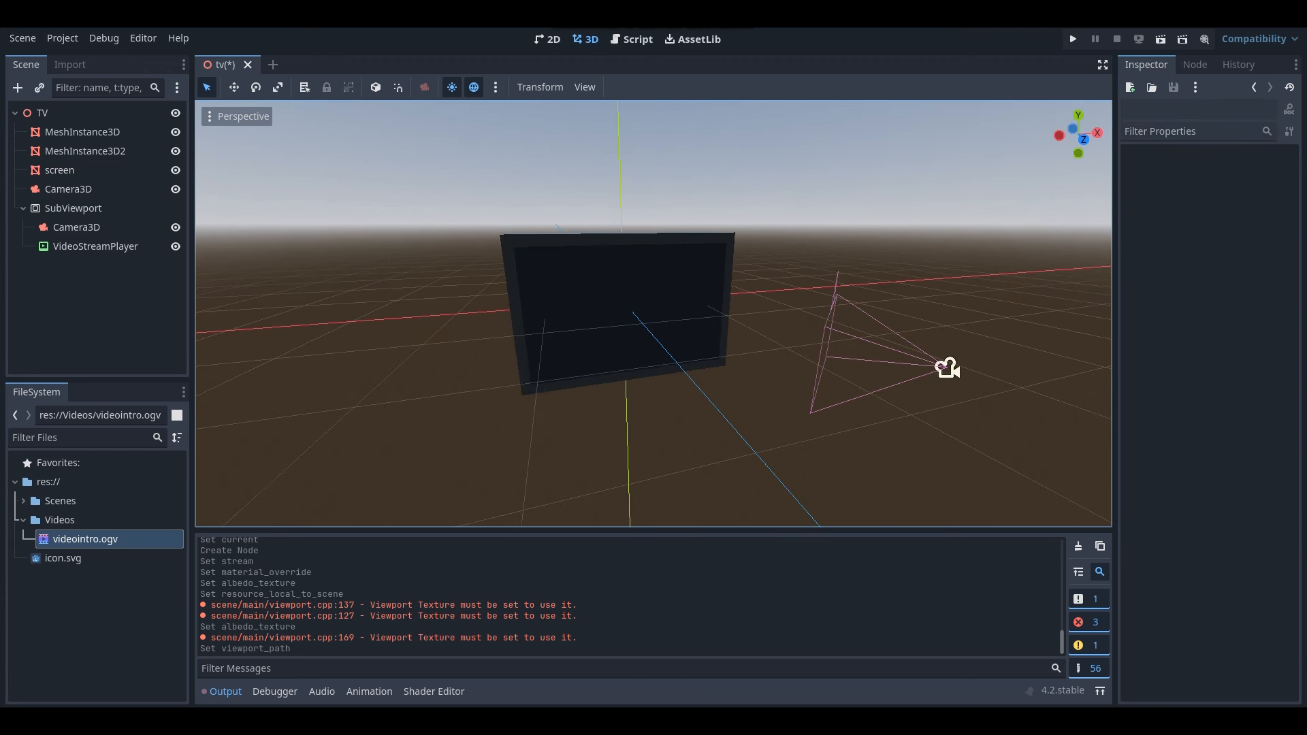
Add a ColorRect node as a child of the SubViewport.
{"action": "left_click", "coordinate": [58, 208]}
{"action": "right_click", "coordinate": [58, 208]}
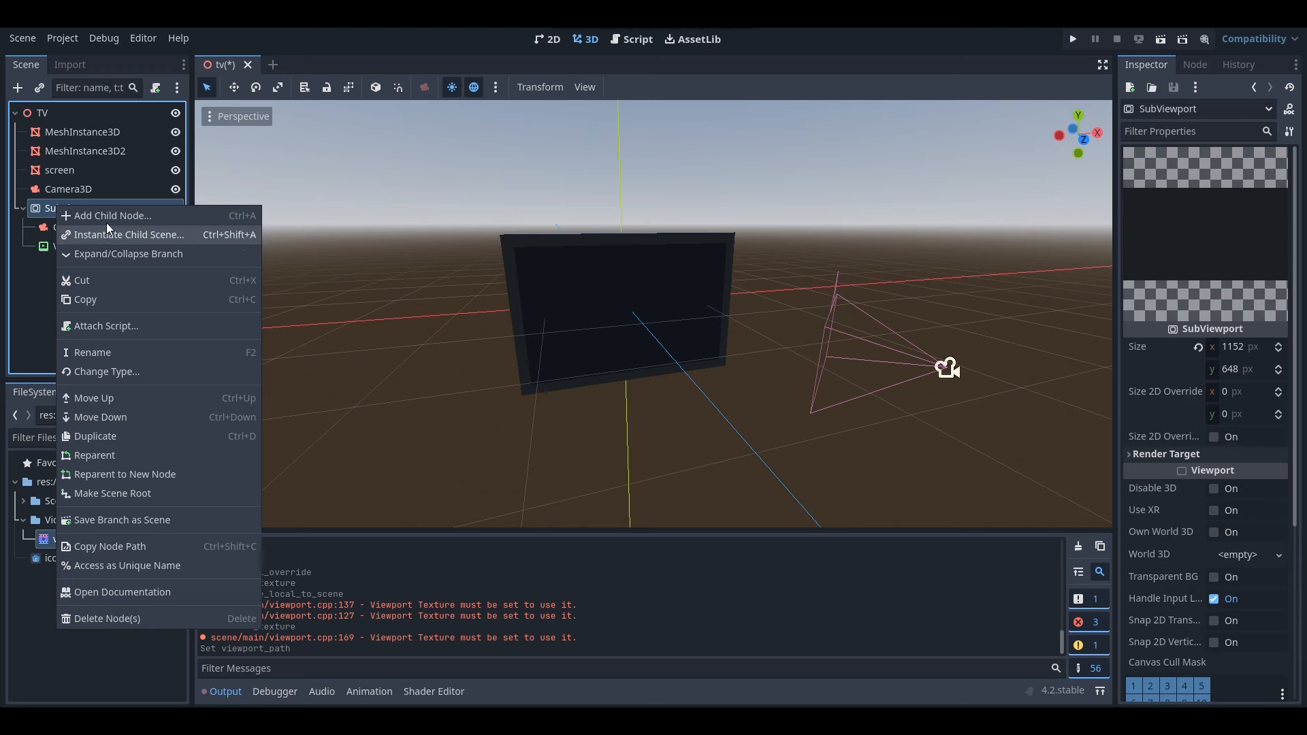
{"action": "left_click", "coordinate": [112, 217]}
{"action": "type", "text": "color"}
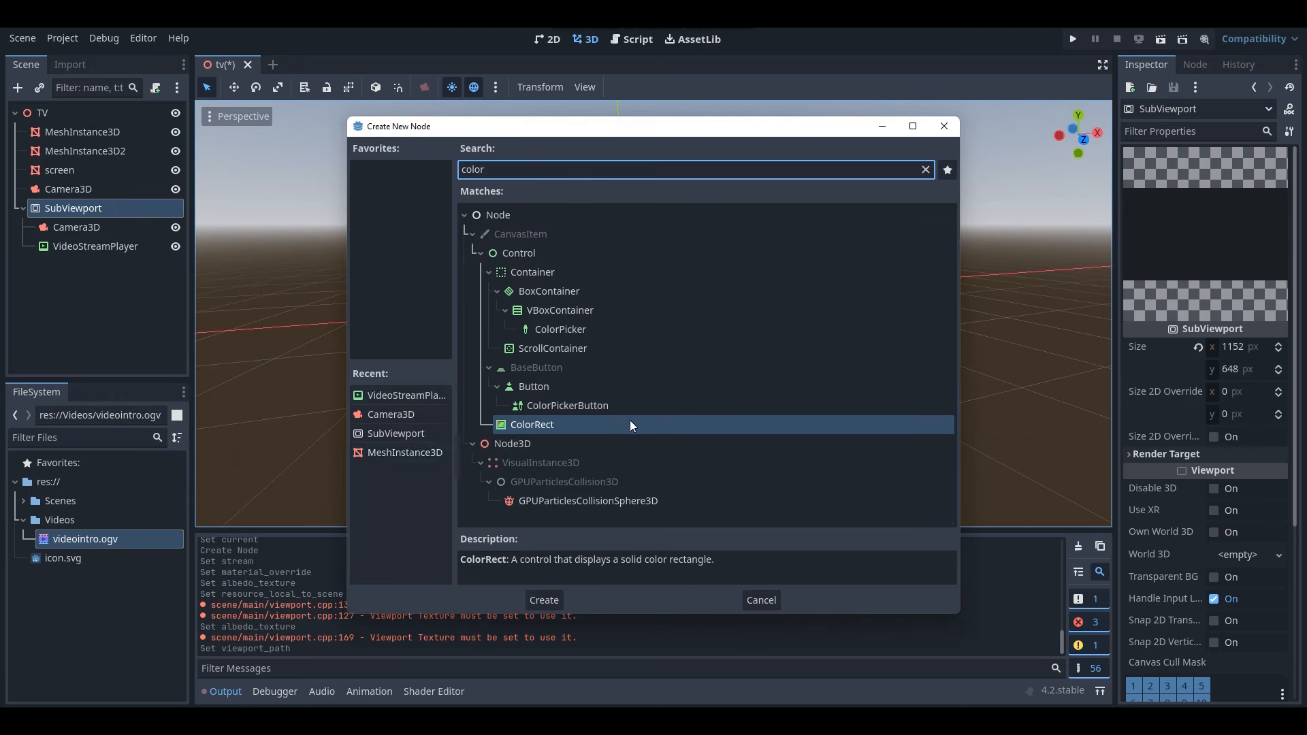
{"action": "double_click", "coordinate": [629, 424]}
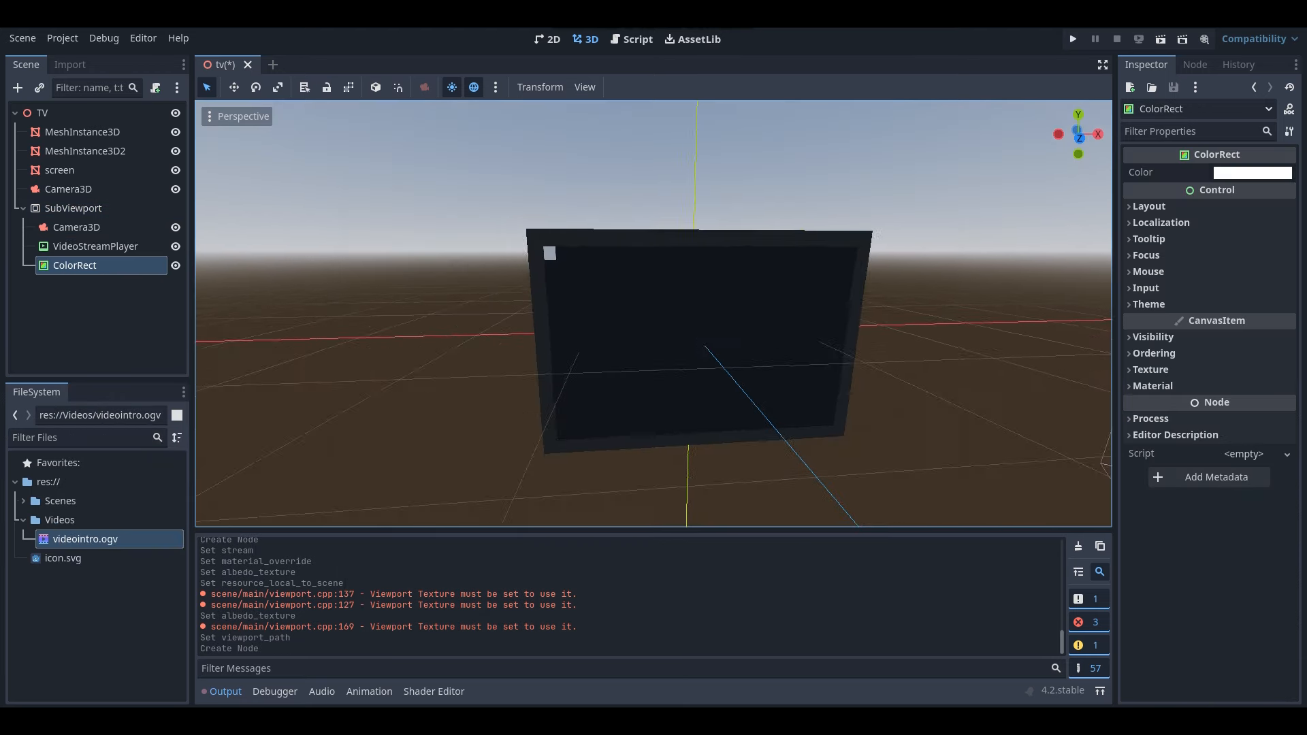
Examine how the ColorRect shows on the TV screen up close, comparing the 3D view with the 2D view.
{"action": "key", "text": "w"}
{"action": "right_click_drag", "start_coordinate": [622, 273], "coordinate": [615, 270]}
{"action": "key", "text": "s"}
{"action": "key", "text": "w"}
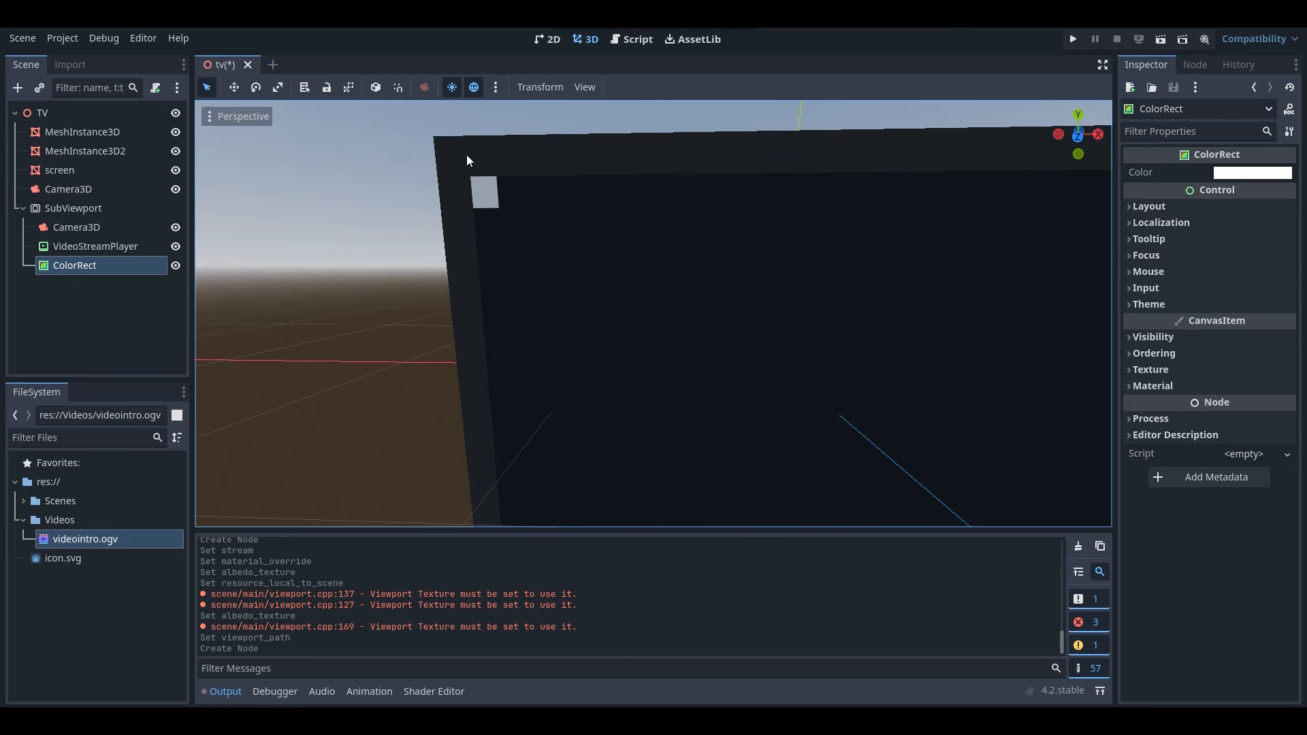
{"action": "key", "text": "s"}
{"action": "right_click_drag", "start_coordinate": [418, 170], "coordinate": [418, 173]}
{"action": "left_click", "coordinate": [543, 39]}
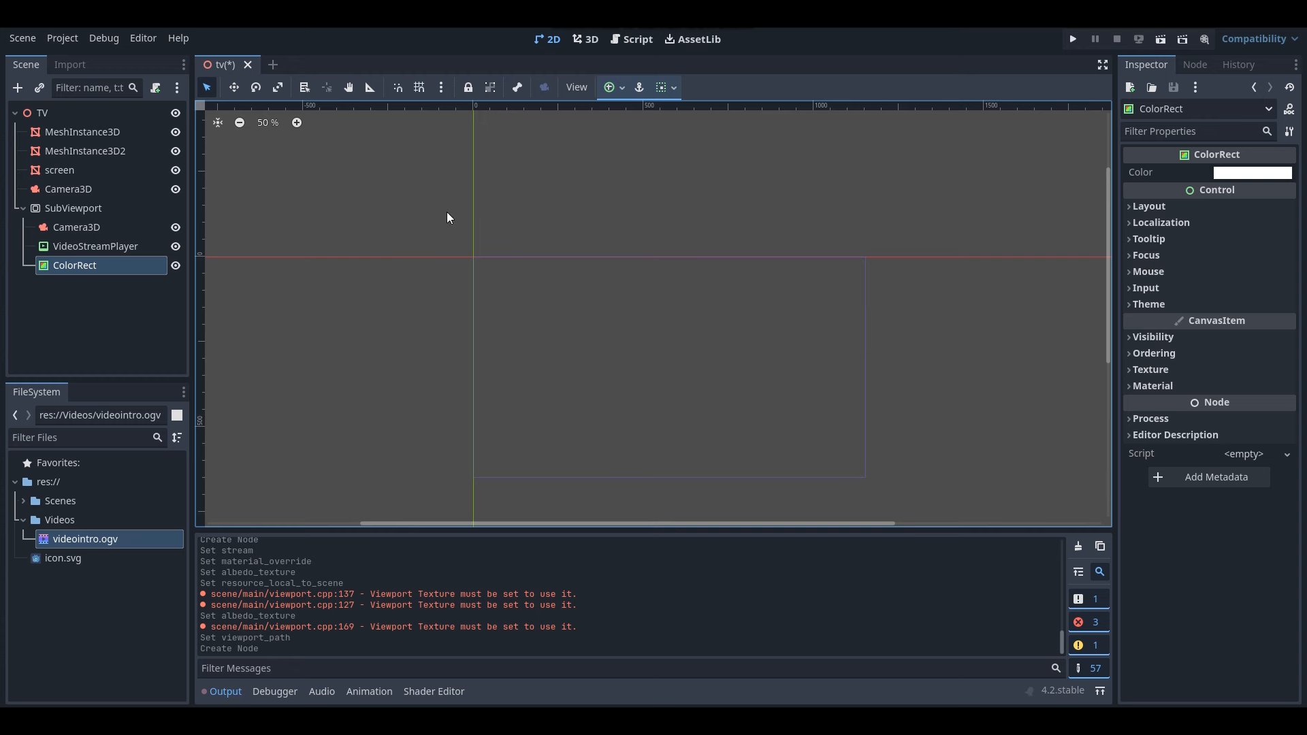
{"action": "left_click", "coordinate": [585, 40]}
{"action": "scroll", "coordinate": [683, 347], "scroll_direction": "up", "scroll_amount": 3}
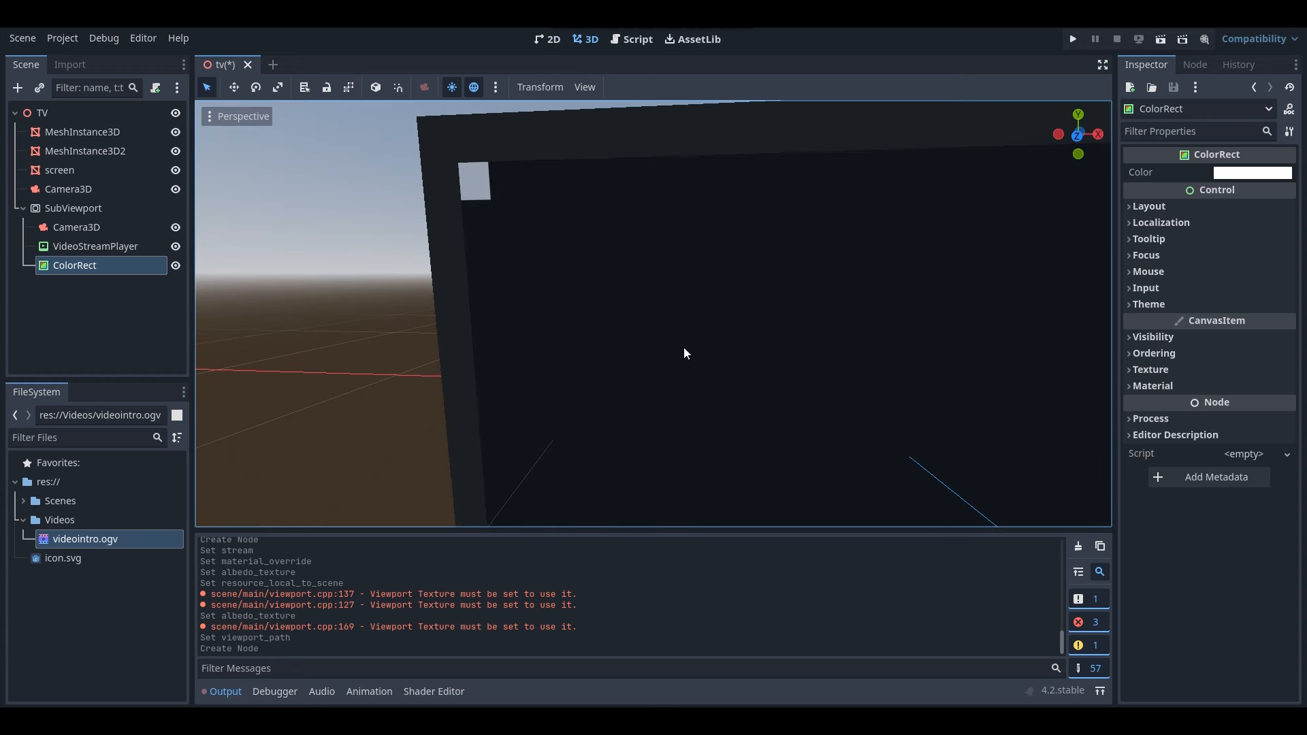
Turn off the Current option of the Camera3D inside the SubViewport, toggling it to compare the screen's appearance.
{"action": "left_click", "coordinate": [79, 231]}
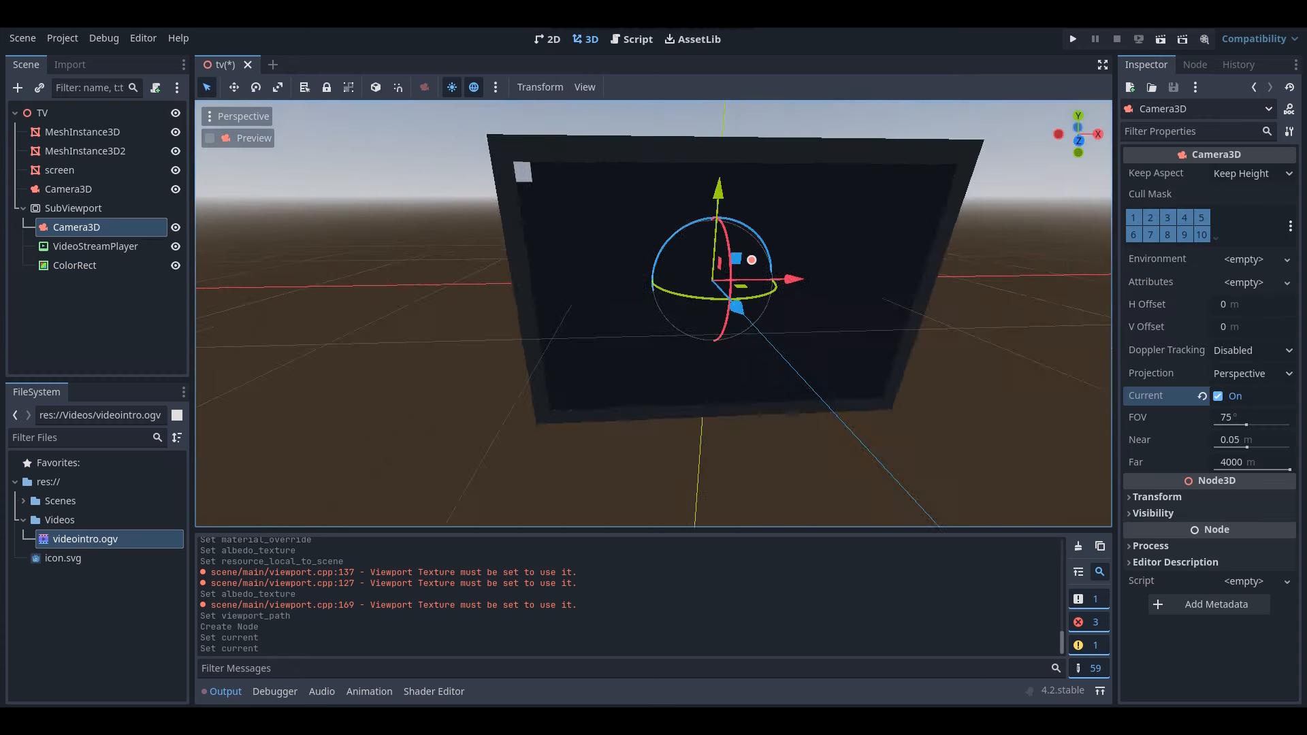
{"action": "middle_click_drag", "start_coordinate": [687, 381], "coordinate": [680, 313]}
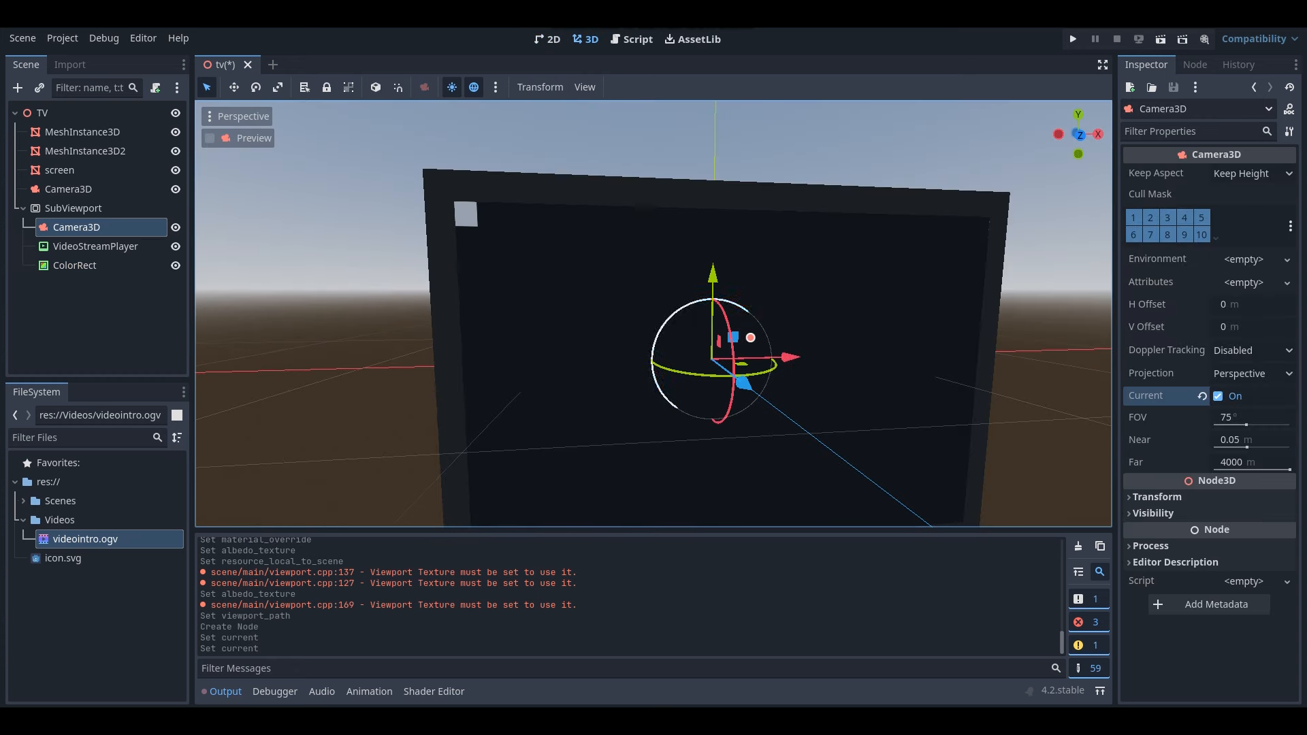
{"action": "left_click", "coordinate": [1217, 399]}
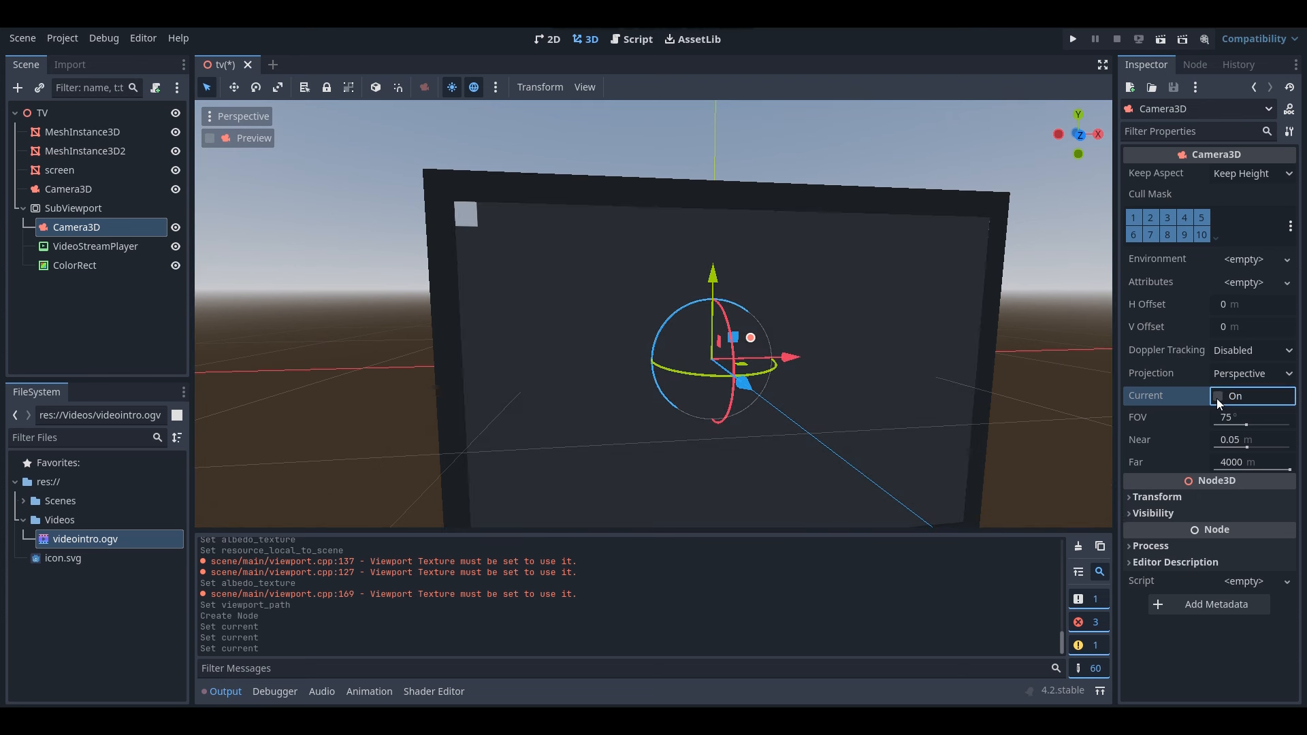
{"action": "left_click", "coordinate": [1217, 397]}
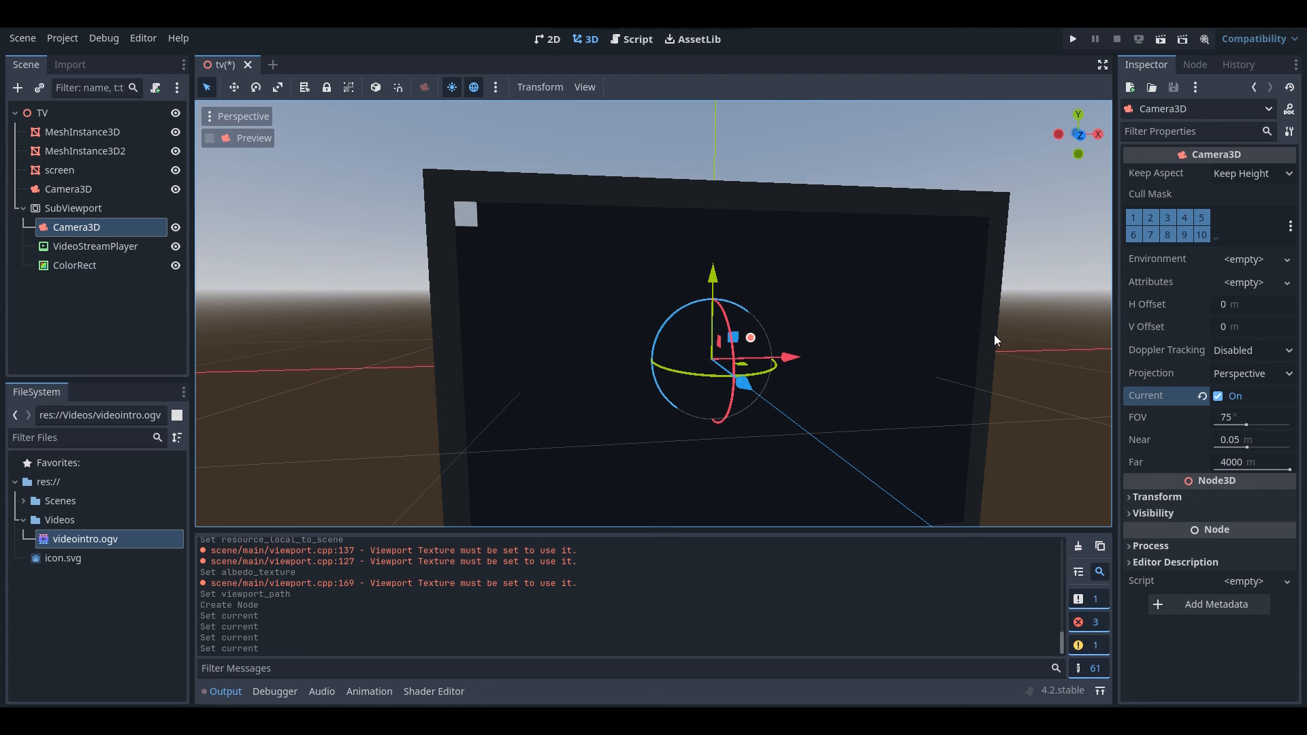
{"action": "left_click", "coordinate": [1218, 396]}
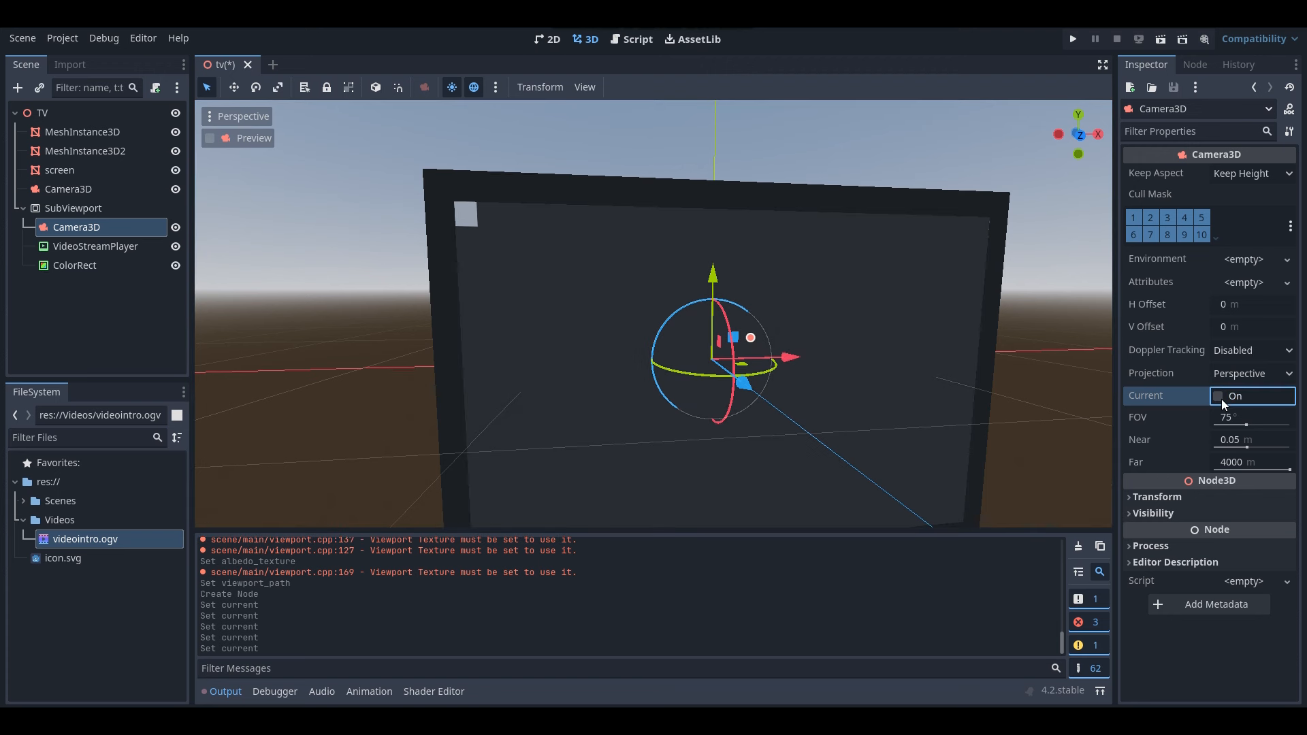
Examine the TV screen and the ColorRect from several angles and distances.
{"action": "right_click_drag", "start_coordinate": [799, 342], "coordinate": [834, 345]}
{"action": "key", "text": "s"}
{"action": "key", "text": "d"}
{"action": "key", "text": "w"}
{"action": "key", "text": "a"}
{"action": "key", "text": "s"}
{"action": "right_click_drag", "start_coordinate": [668, 292], "coordinate": [586, 263]}
{"action": "key", "text": "d"}
{"action": "key", "text": "w"}
{"action": "key", "text": "a"}
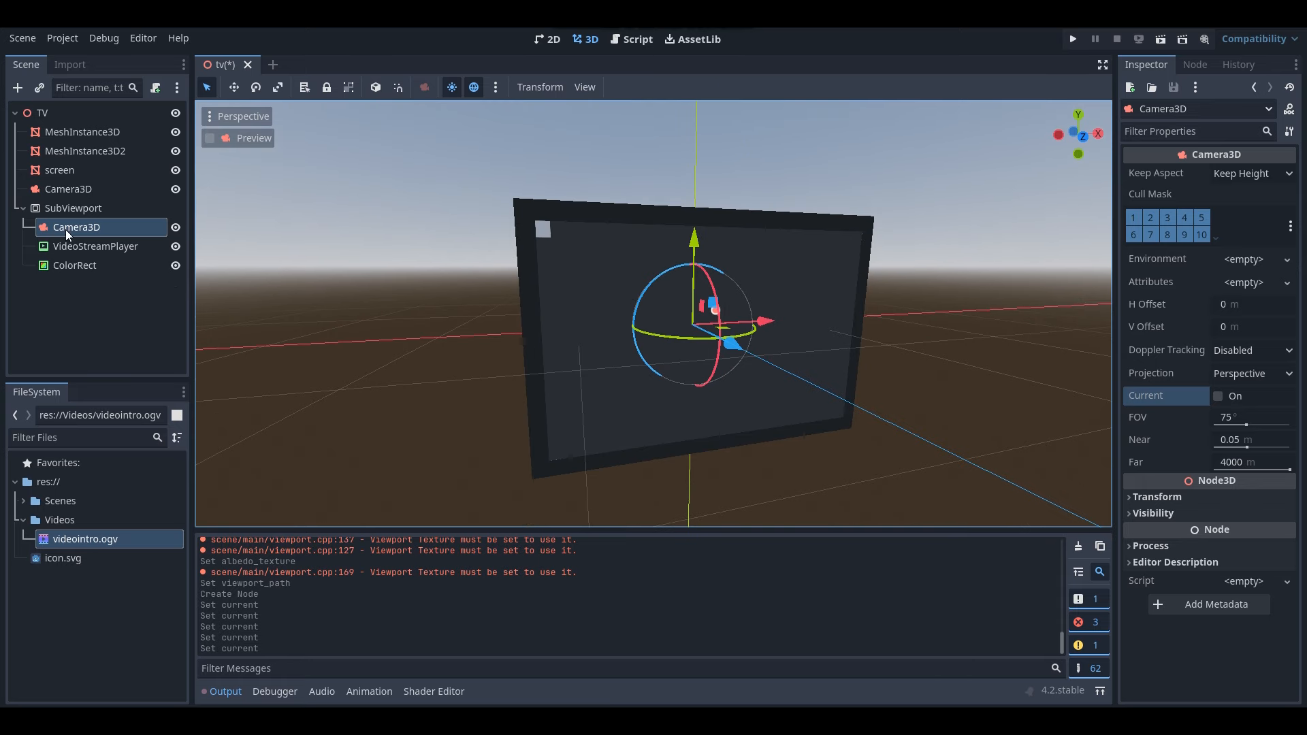
{"action": "right_click_drag", "start_coordinate": [645, 354], "coordinate": [712, 212]}
{"action": "key", "text": "w"}
{"action": "key", "text": "a"}
{"action": "right_click_drag", "start_coordinate": [619, 258], "coordinate": [686, 273]}
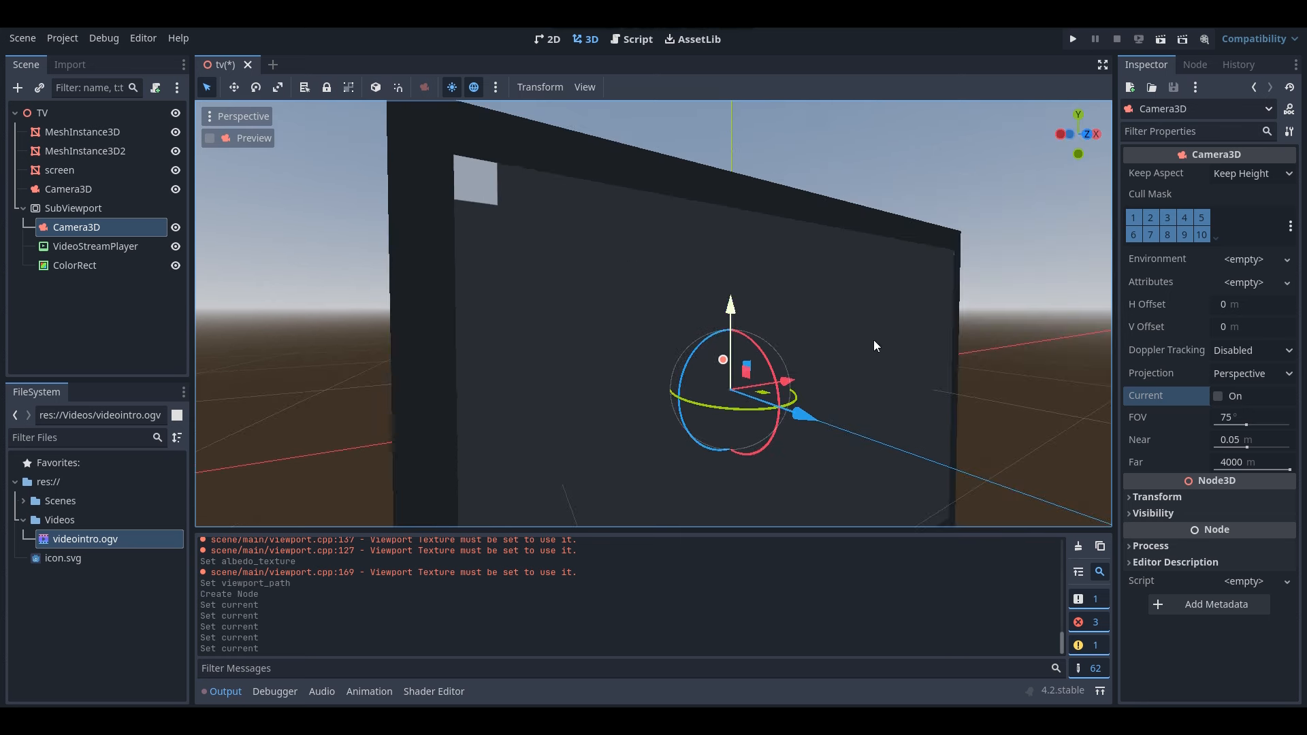
Switch the SubViewport camera's Current option on and back off to compare the screen, and clear the node selection.
{"action": "left_click", "coordinate": [1218, 397]}
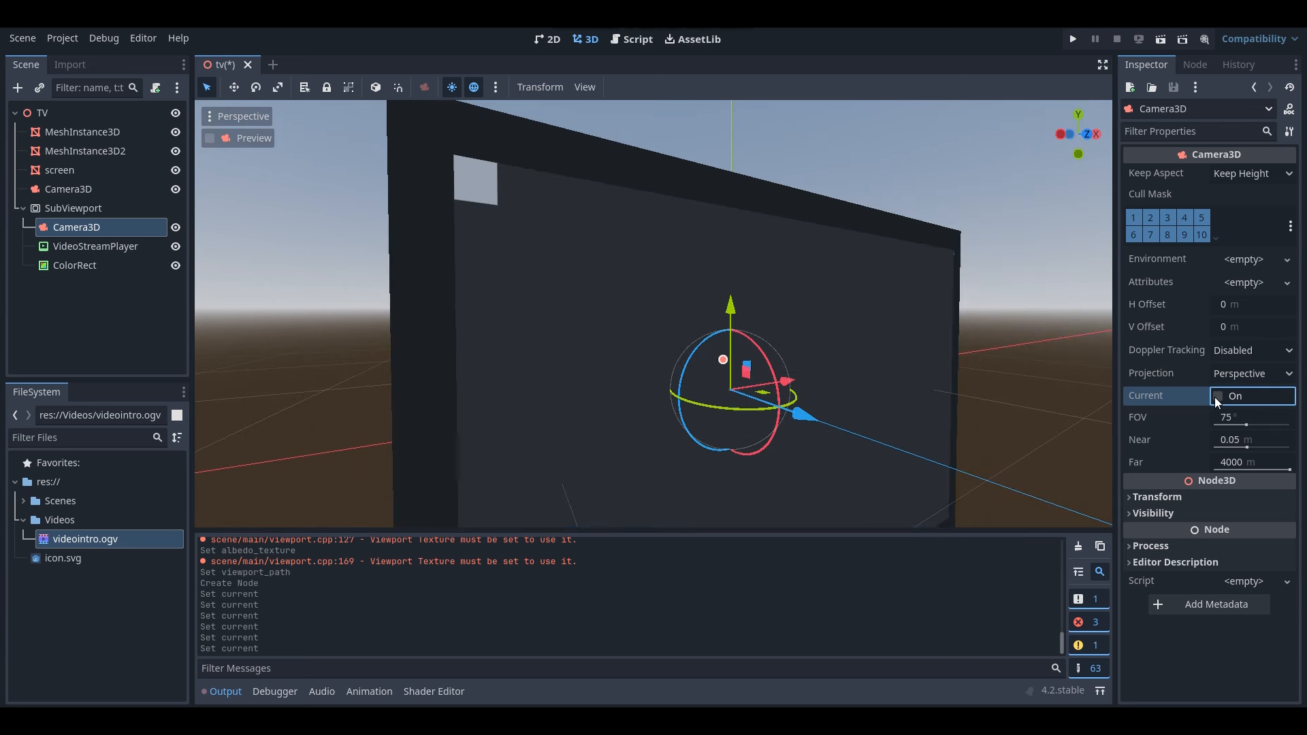
{"action": "left_click", "coordinate": [1217, 400]}
{"action": "left_click", "coordinate": [1217, 401]}
{"action": "right_click_drag", "start_coordinate": [953, 381], "coordinate": [976, 398]}
{"action": "key", "text": "s"}
{"action": "right_click_drag", "start_coordinate": [777, 274], "coordinate": [780, 288]}
{"action": "left_click", "coordinate": [788, 387]}
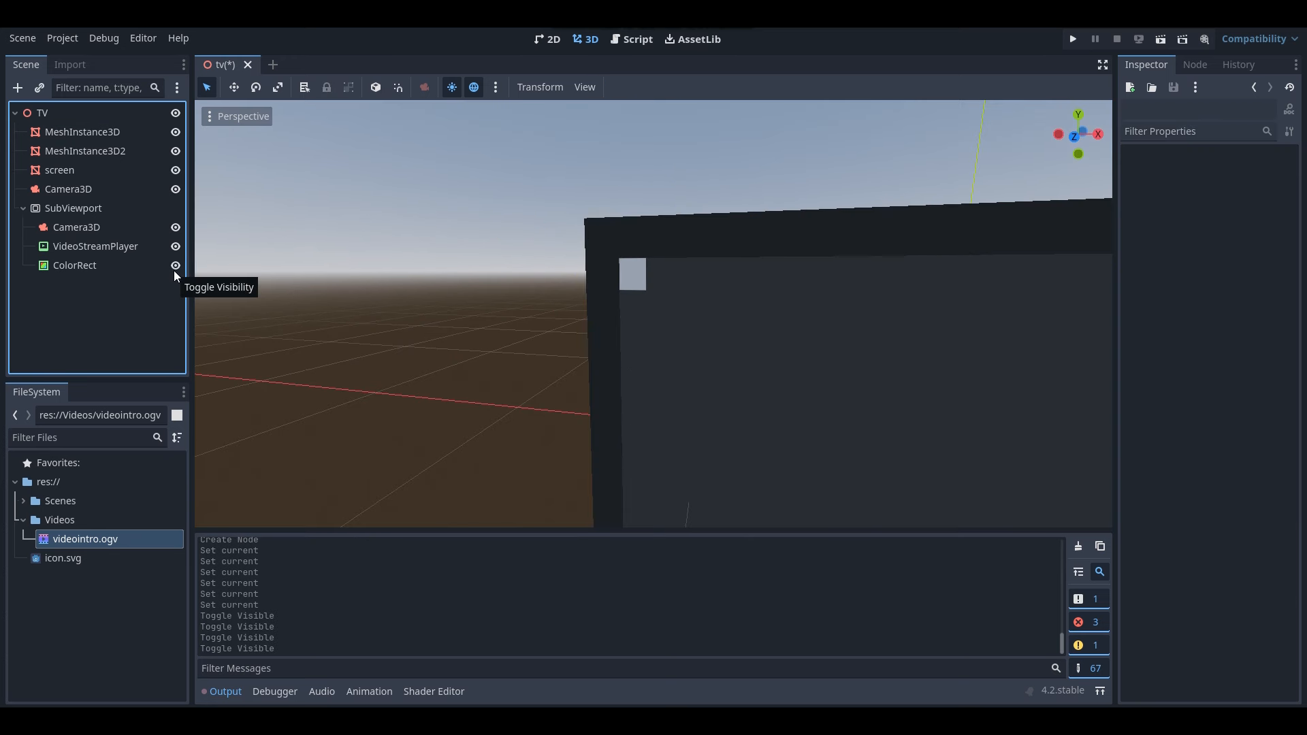
Hide the ColorRect node in the SubViewport.
{"action": "left_click", "coordinate": [174, 270]}
{"action": "right_click_drag", "start_coordinate": [346, 242], "coordinate": [362, 272]}
{"action": "key", "text": "s"}
Turn on Autoplay for the VideoStreamPlayer and save the scene.
{"action": "left_click", "coordinate": [63, 246]}
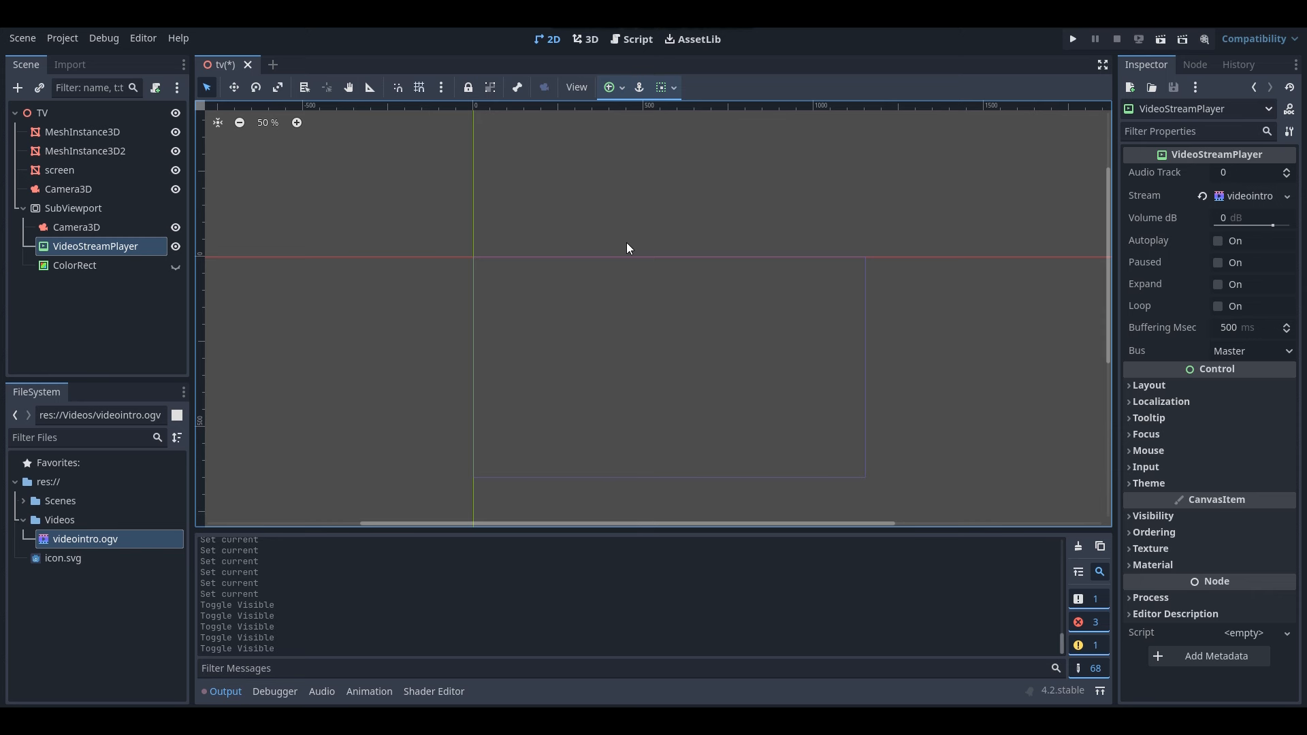
{"action": "left_click", "coordinate": [588, 41]}
{"action": "right_click_drag", "start_coordinate": [654, 313], "coordinate": [666, 266]}
{"action": "key", "text": "s"}
{"action": "right_click_drag", "start_coordinate": [819, 262], "coordinate": [811, 264]}
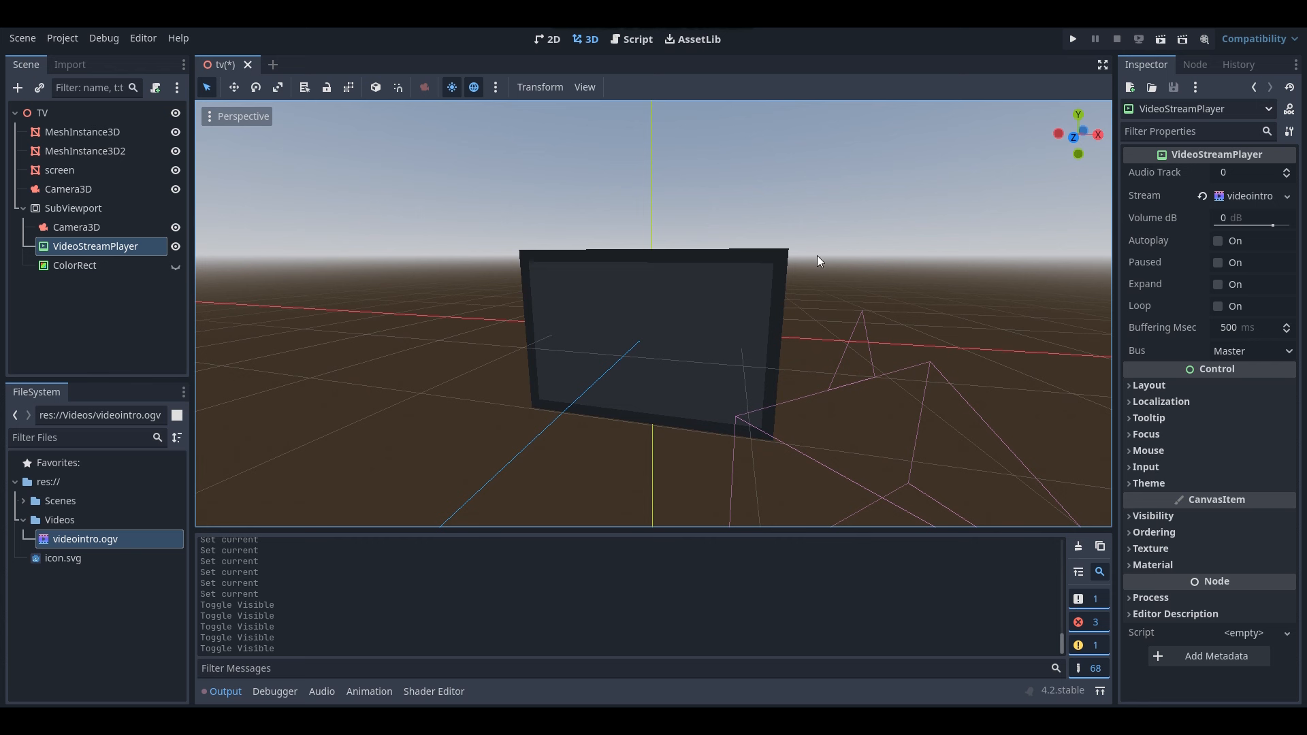
{"action": "left_click", "coordinate": [1218, 241]}
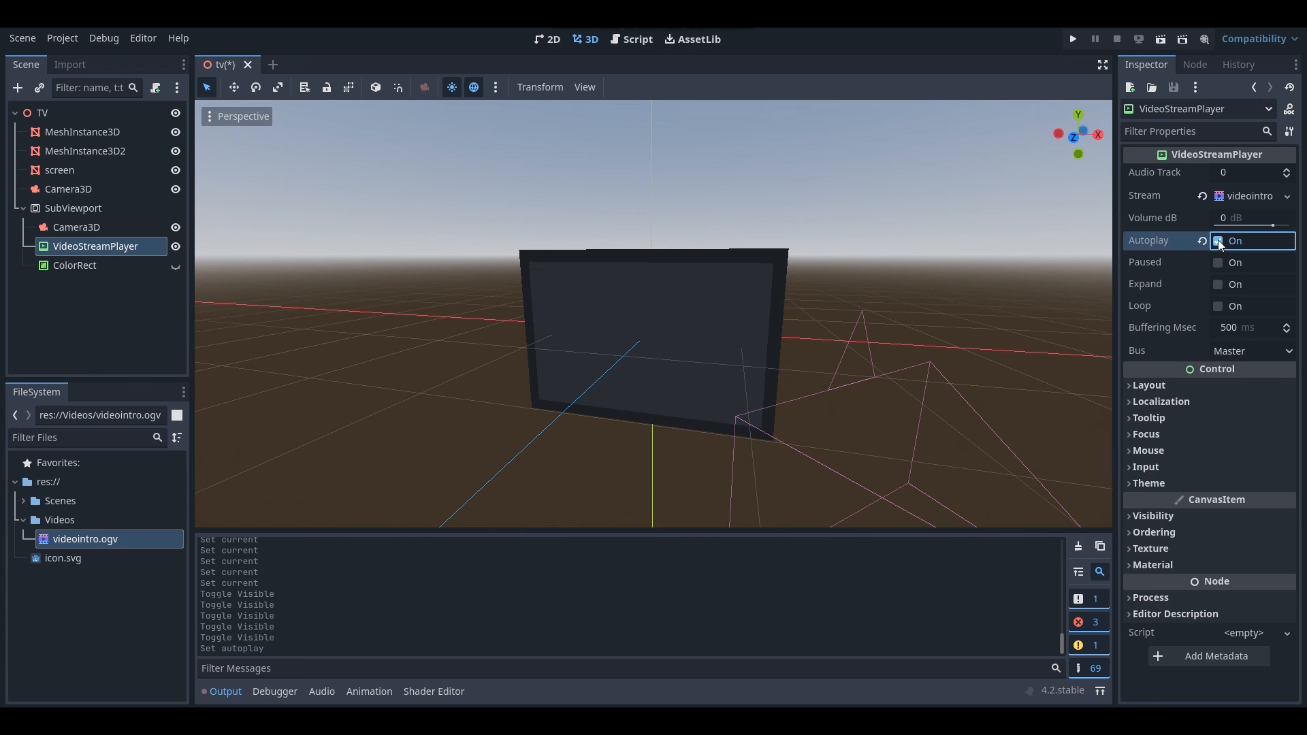
{"action": "key", "text": "ctrl+s"}
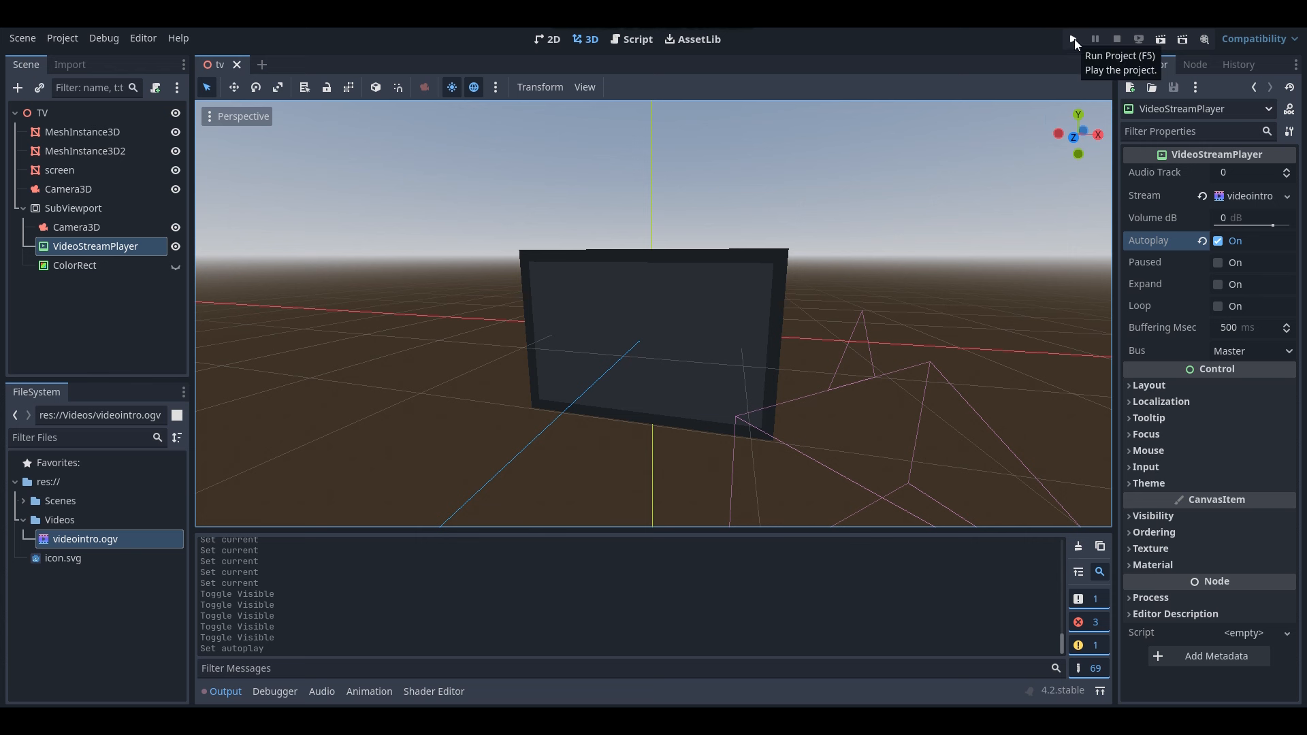
Run the project with the current scene as the main scene, and stop it again.
{"action": "left_click", "coordinate": [1073, 39]}
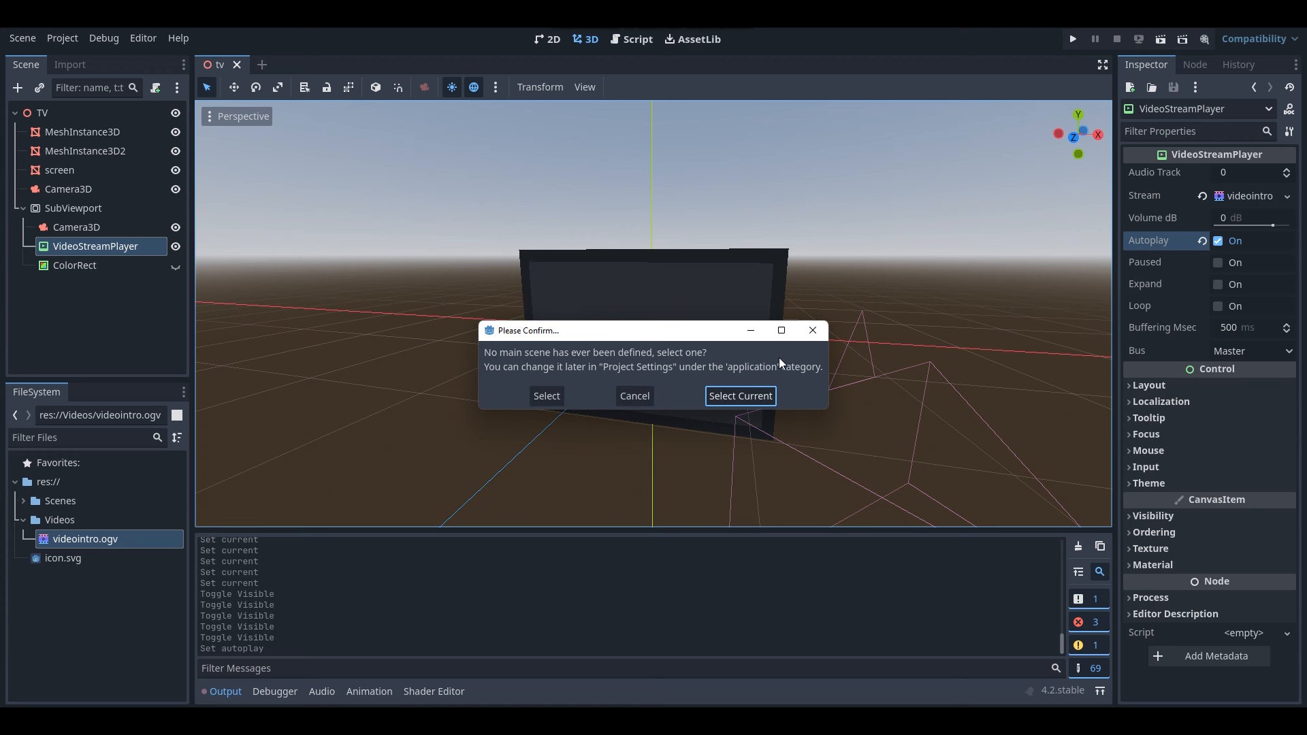
{"action": "left_click", "coordinate": [724, 396]}
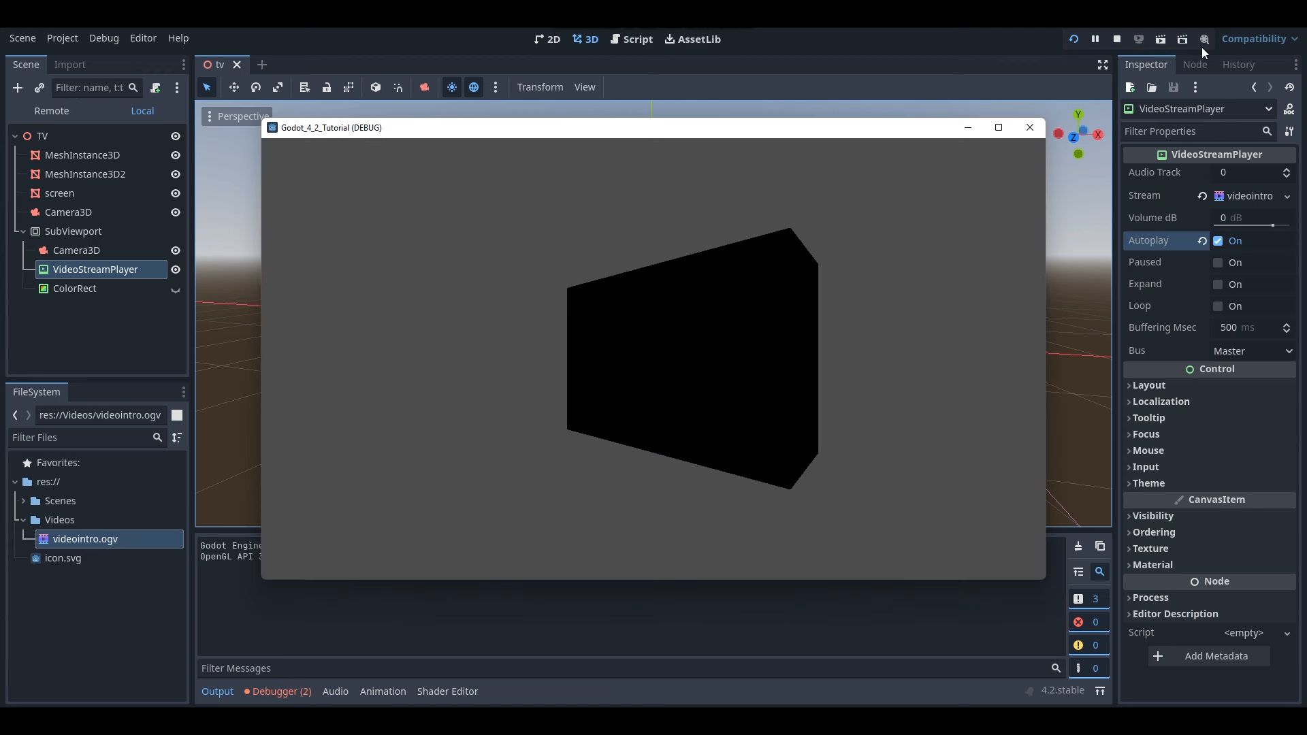
{"action": "left_click", "coordinate": [1116, 39]}
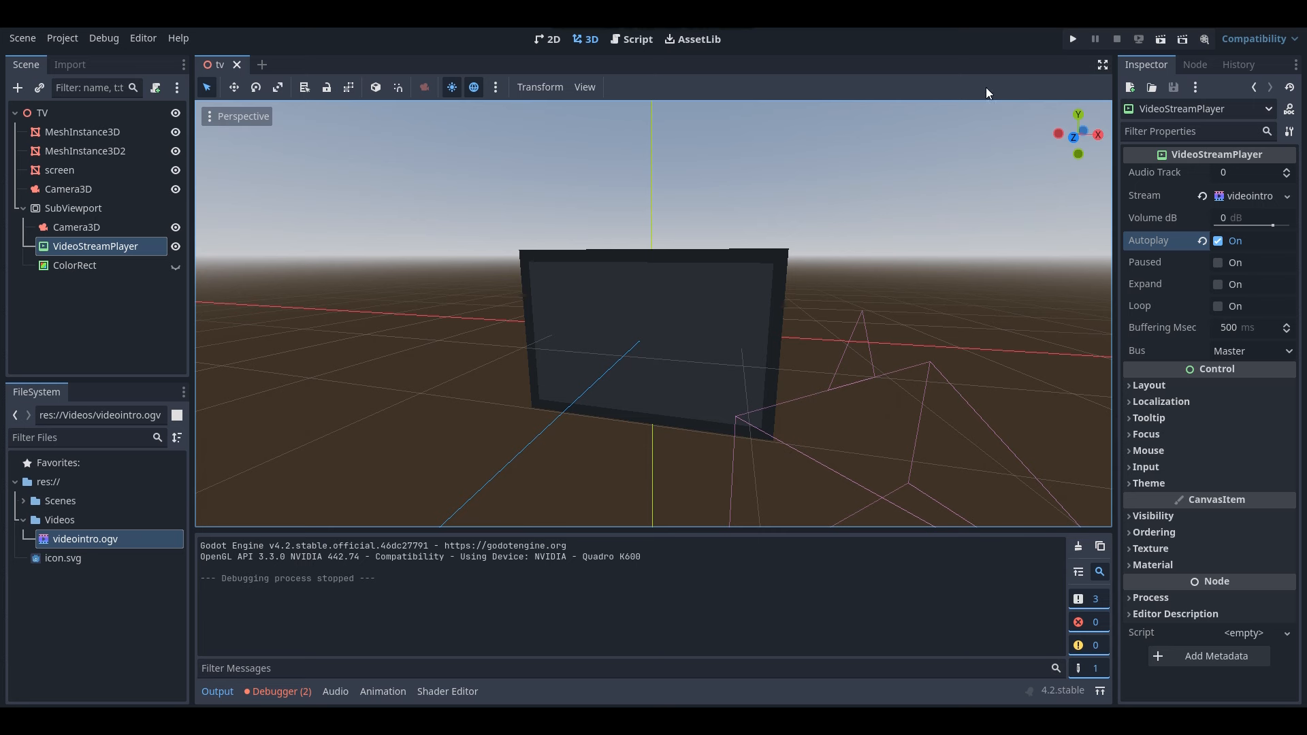
Add the preview environment to the TV scene as a WorldEnvironment node.
{"action": "key", "text": "s"}
{"action": "key", "text": "d"}
{"action": "mouse_move", "coordinate": [521, 182]}
{"action": "right_mouse_down"}
{"action": "mouse_move", "coordinate": [497, 183]}
{"action": "mouse_move", "coordinate": [521, 182]}
{"action": "right_mouse_up"}
{"action": "key", "text": "w"}
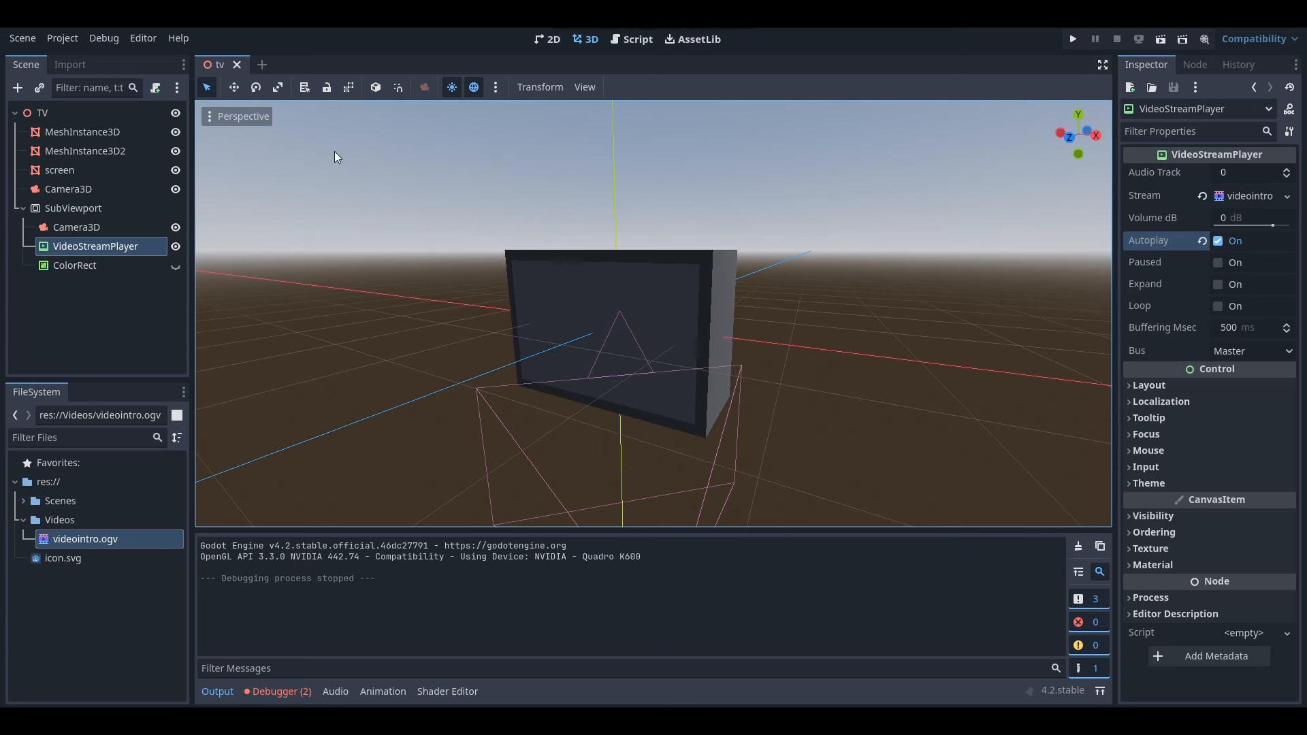
{"action": "left_click", "coordinate": [44, 113]}
{"action": "left_click", "coordinate": [474, 87]}
{"action": "left_click", "coordinate": [474, 87]}
{"action": "left_click", "coordinate": [495, 87]}
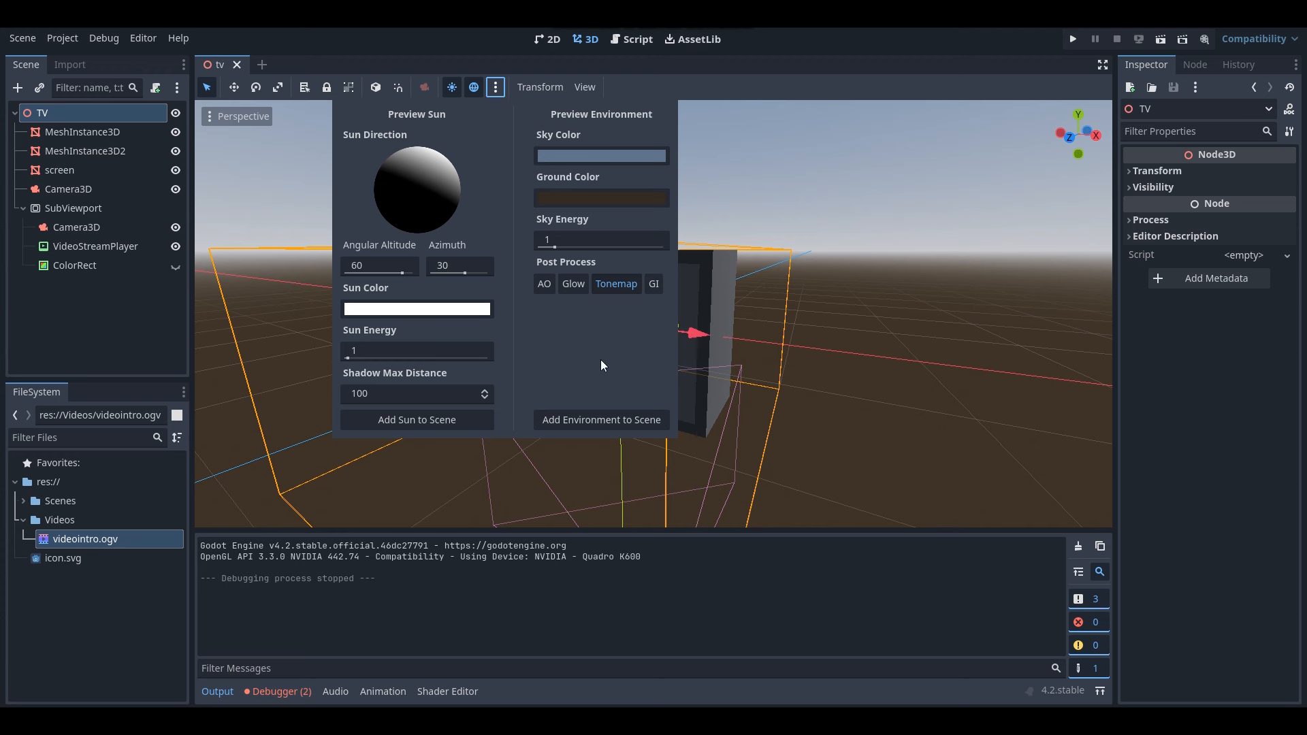
{"action": "left_click", "coordinate": [617, 421]}
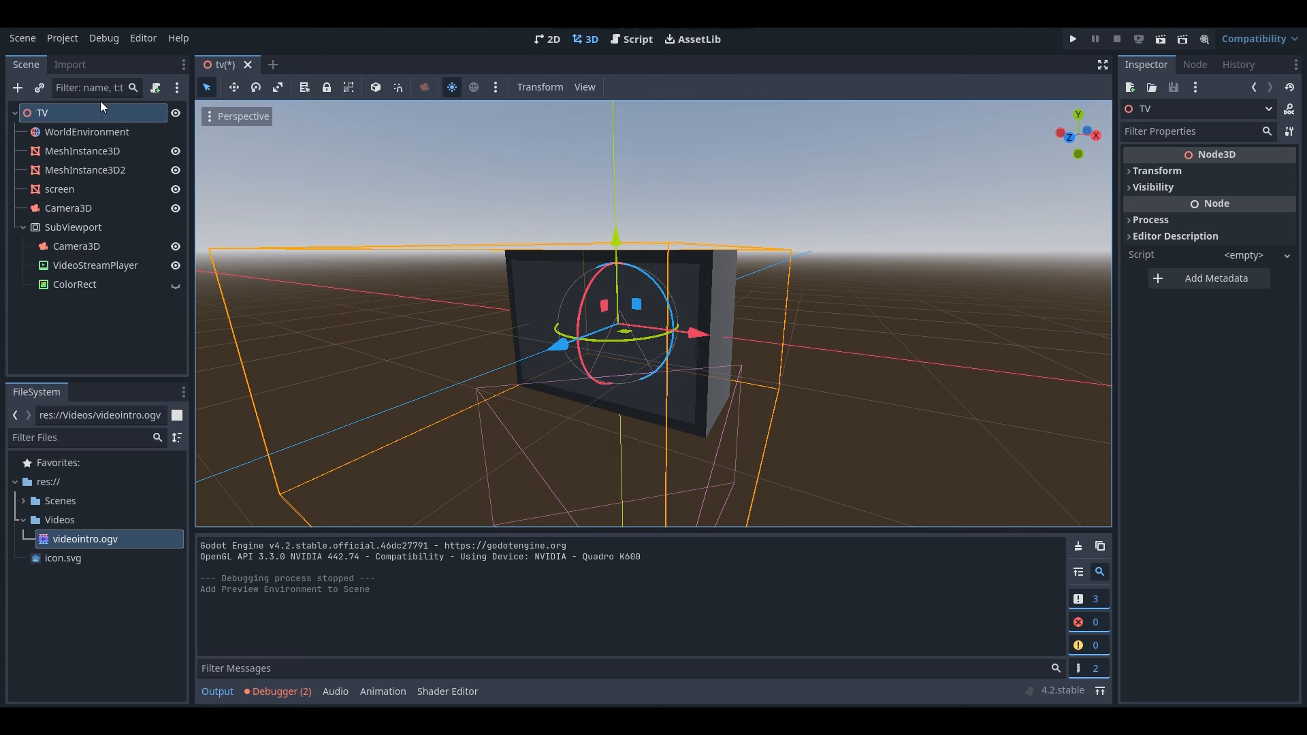
Add a DirectionalLight3D node as a child of the TV root node.
{"action": "right_click", "coordinate": [86, 116]}
{"action": "left_click", "coordinate": [129, 133]}
{"action": "type", "text": "direc"}
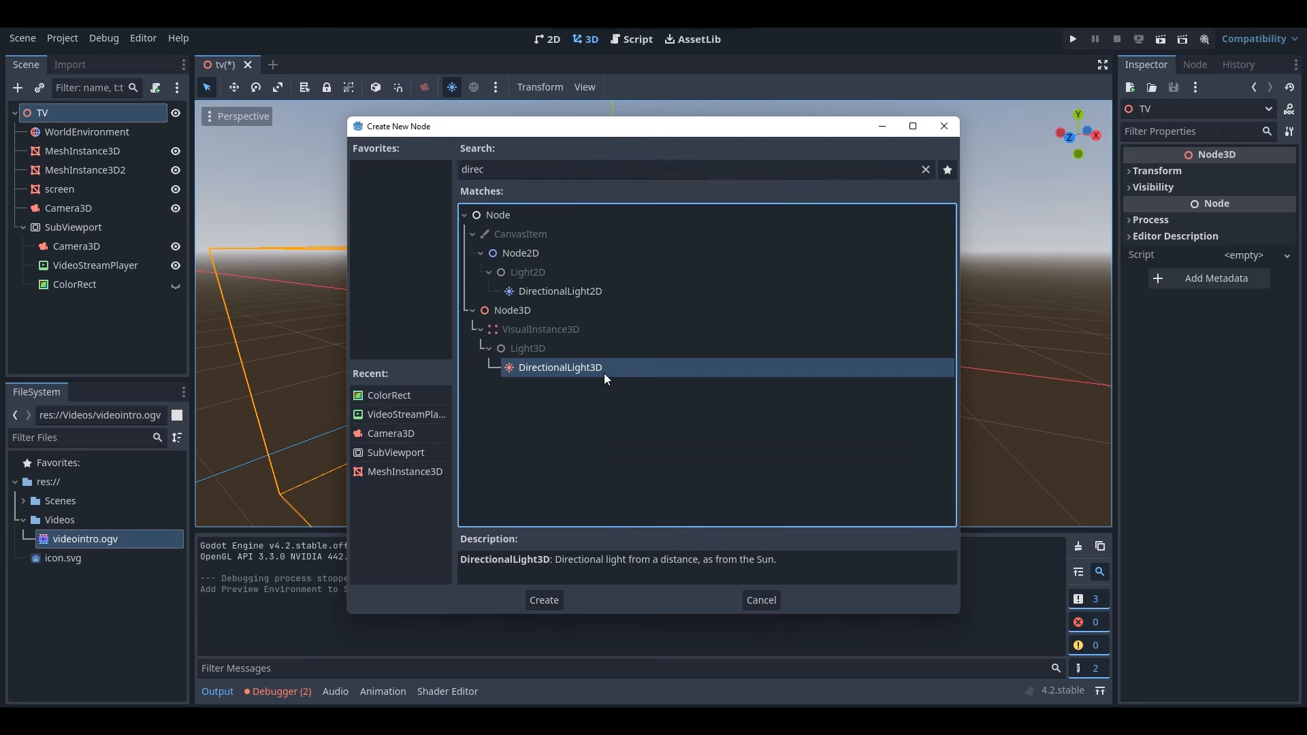
{"action": "double_click", "coordinate": [603, 373]}
{"action": "left_click", "coordinate": [439, 188]}
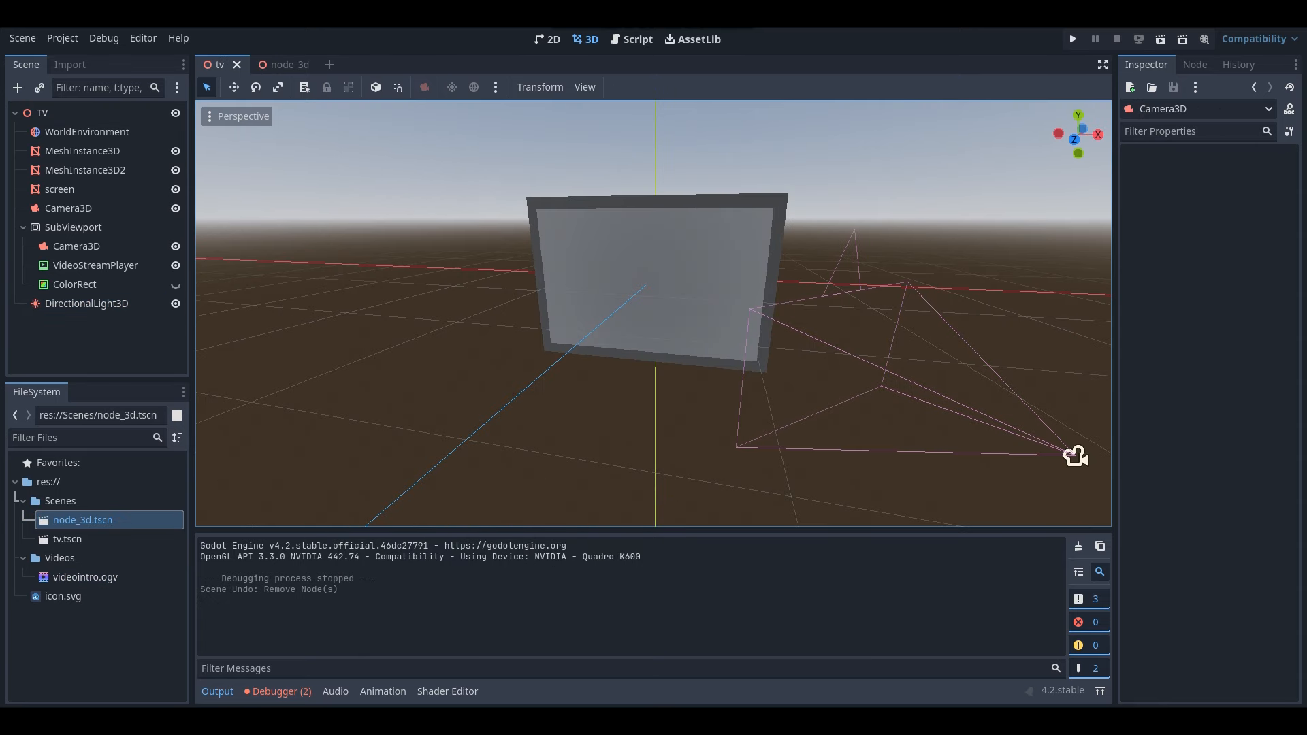
Examine how the light falls on the TV and its screen from several angles.
{"action": "key", "text": "a"}
{"action": "right_click_drag", "start_coordinate": [653, 313], "coordinate": [812, 295]}
{"action": "key", "text": "s"}
{"action": "key", "text": "w"}
{"action": "key", "text": "s"}
{"action": "key", "text": "w"}
{"action": "key", "text": "w"}
{"action": "key", "text": "d"}
{"action": "key", "text": "s"}
{"action": "key", "text": "a"}
{"action": "key", "text": "w"}
{"action": "key", "text": "a"}
{"action": "key", "text": "s"}
{"action": "key", "text": "w"}
{"action": "key", "text": "s"}
{"action": "key", "text": "d"}
{"action": "key", "text": "a"}
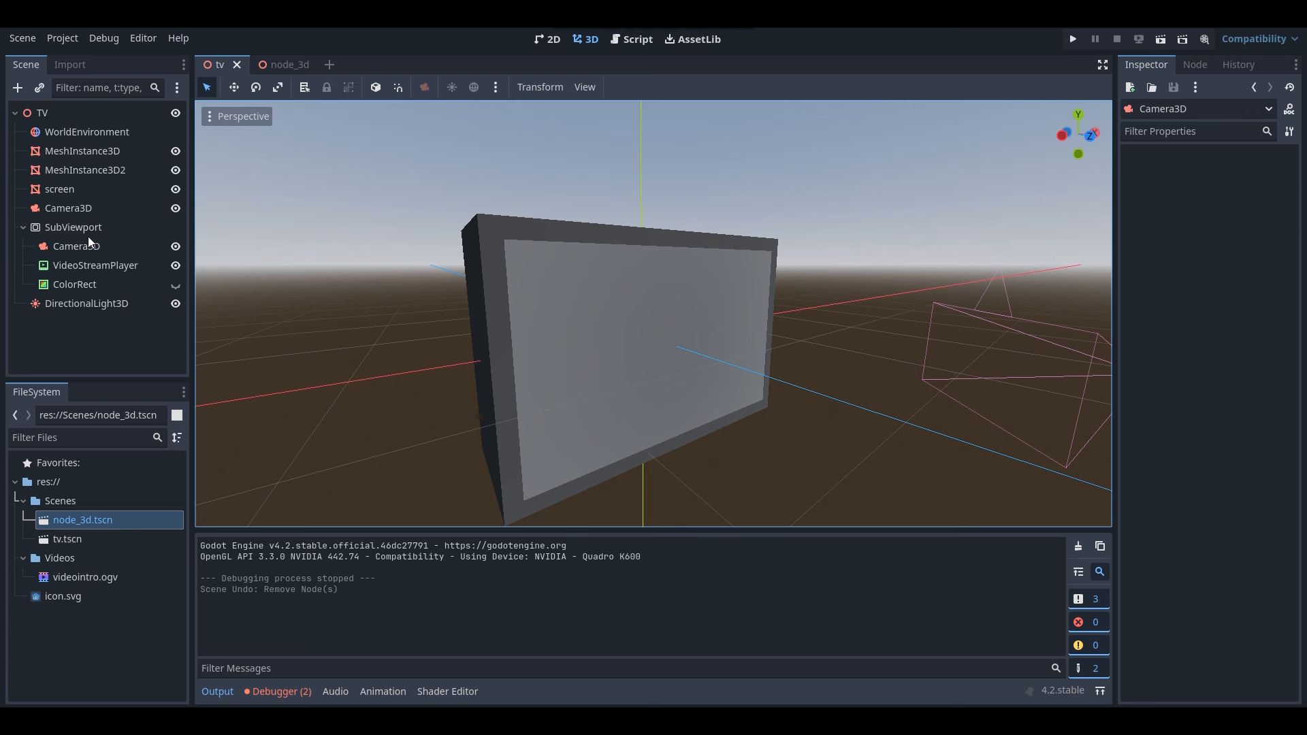
Set the shading mode of the screen's override material to Unshaded and save the scene.
{"action": "left_click", "coordinate": [82, 190]}
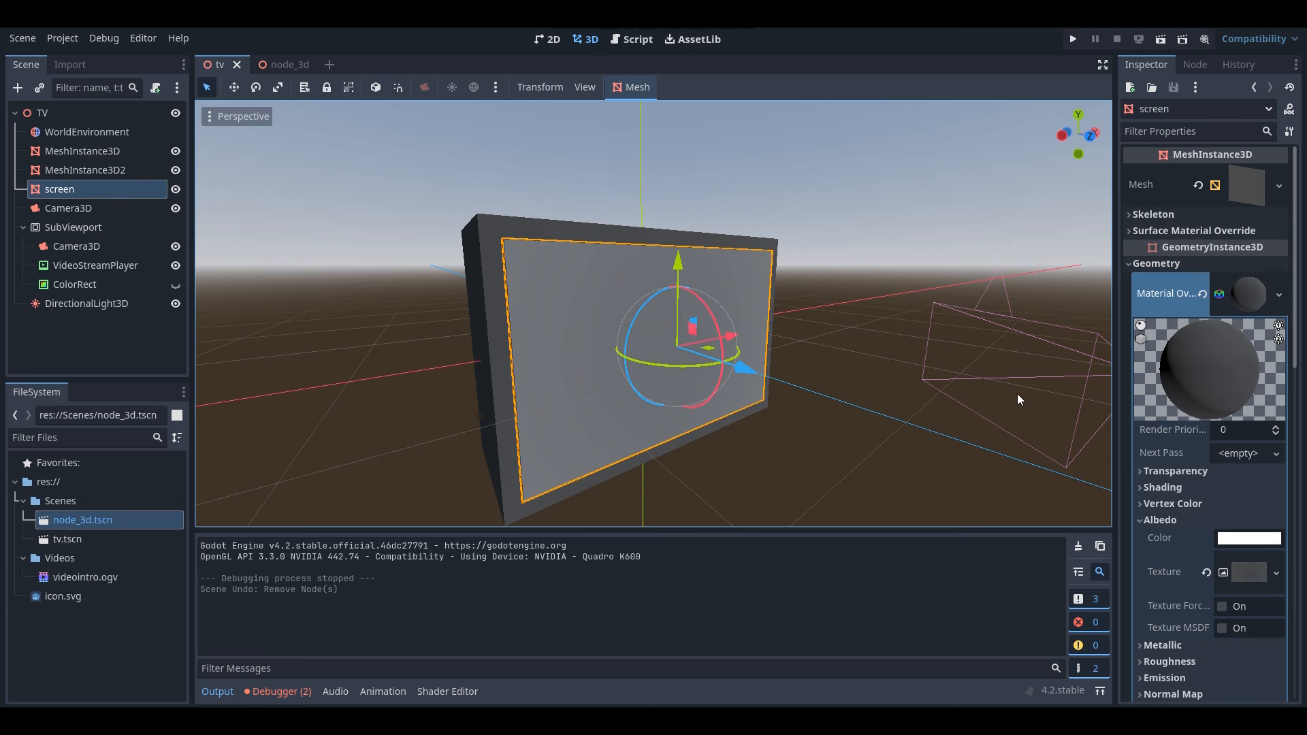
{"action": "scroll", "coordinate": [1212, 380], "scroll_direction": "down", "scroll_amount": 4}
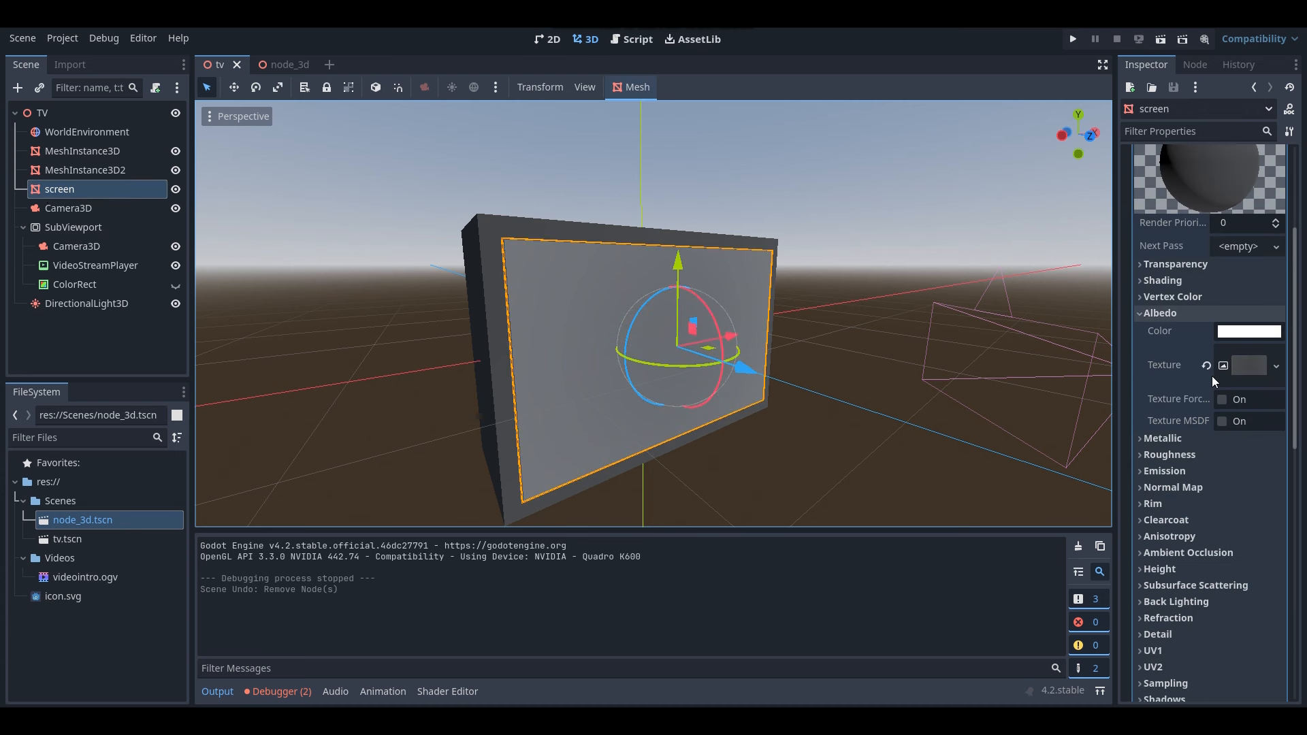
{"action": "left_click", "coordinate": [1164, 280]}
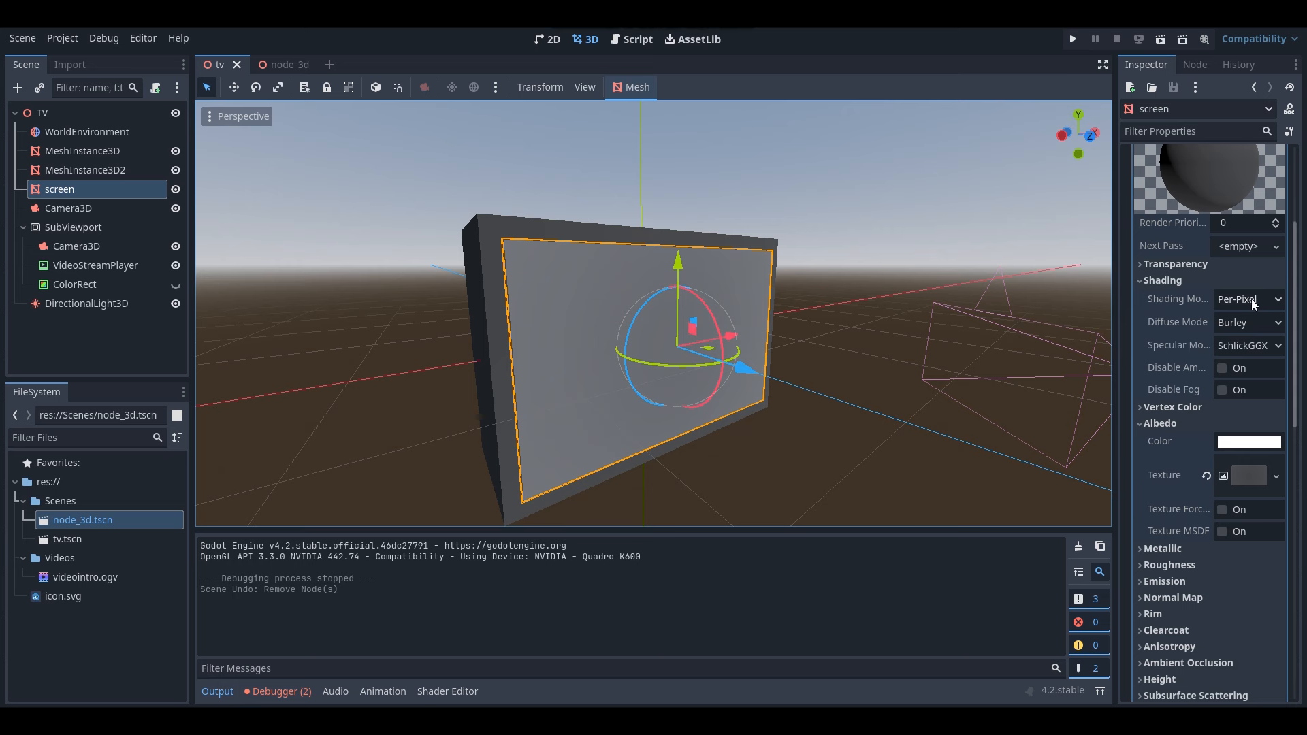
{"action": "left_click", "coordinate": [1254, 304]}
{"action": "left_click", "coordinate": [1246, 323]}
{"action": "right_click_drag", "start_coordinate": [653, 363], "coordinate": [1100, 333]}
{"action": "key", "text": "ctrl+s"}
{"action": "right_click_drag", "start_coordinate": [892, 321], "coordinate": [864, 321]}
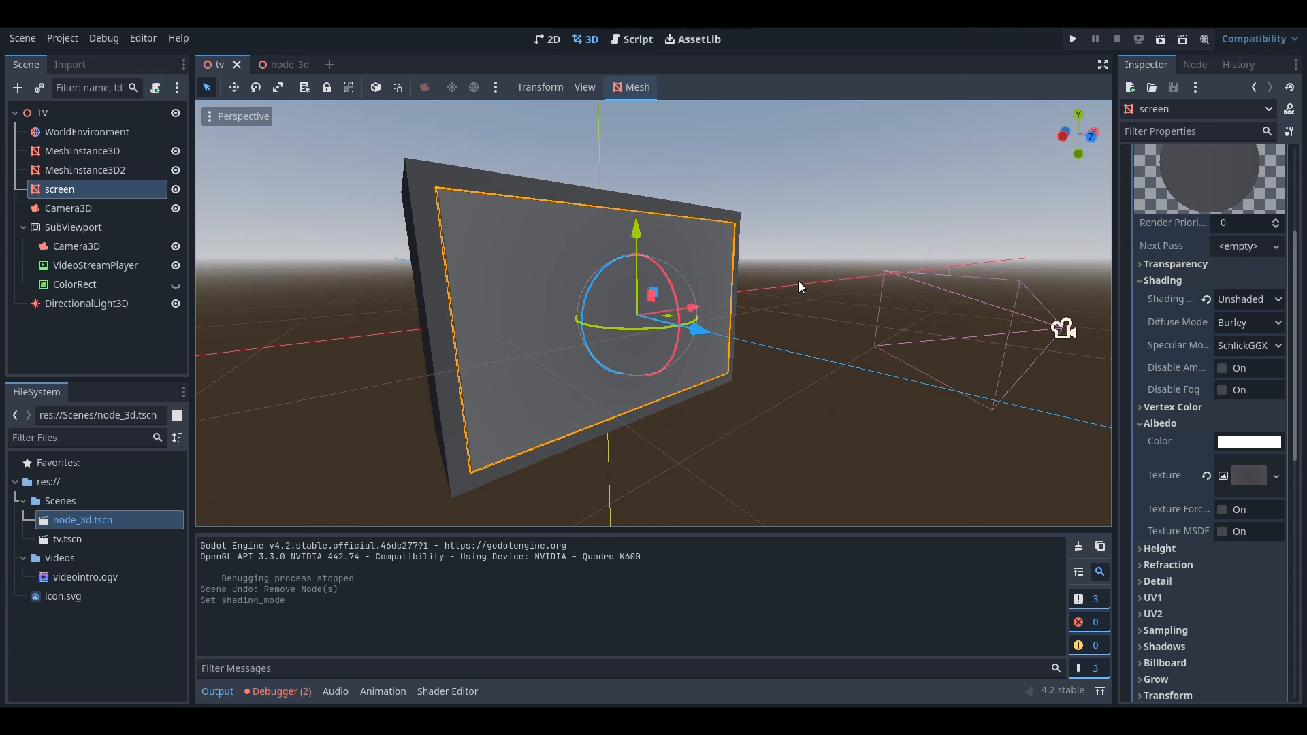
{"action": "middle_click_drag", "start_coordinate": [798, 280], "coordinate": [798, 280]}
Save the TV scene and run the project to check the lit TV and its screen.
{"action": "left_click", "coordinate": [1070, 37]}
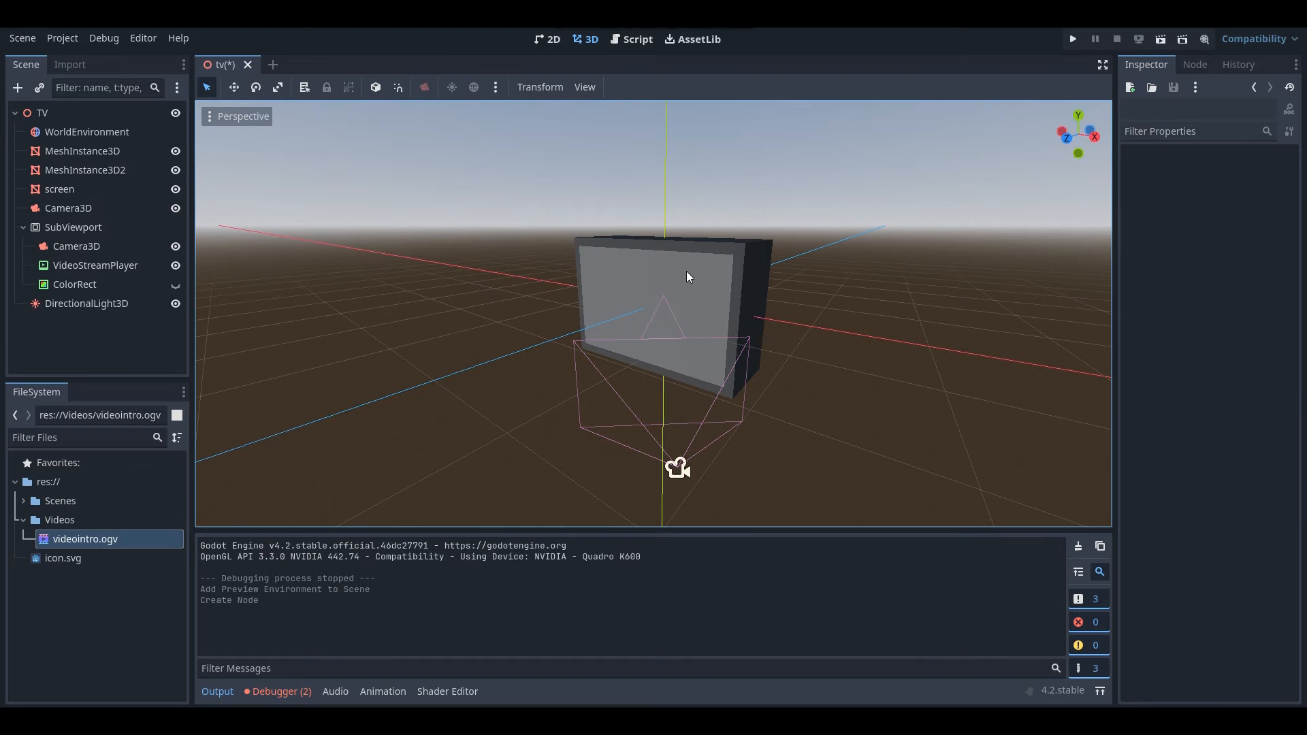
{"action": "key", "text": "ctrl+s"}
{"action": "mouse_move", "coordinate": [687, 273]}
{"action": "right_mouse_down"}
{"action": "mouse_move", "coordinate": [696, 250]}
{"action": "mouse_move", "coordinate": [749, 256]}
{"action": "mouse_move", "coordinate": [675, 291]}
{"action": "right_mouse_up"}
{"action": "key", "text": "w"}
{"action": "key", "text": "s"}
{"action": "key", "text": "w"}
{"action": "key", "text": "s"}
{"action": "key", "text": "a"}
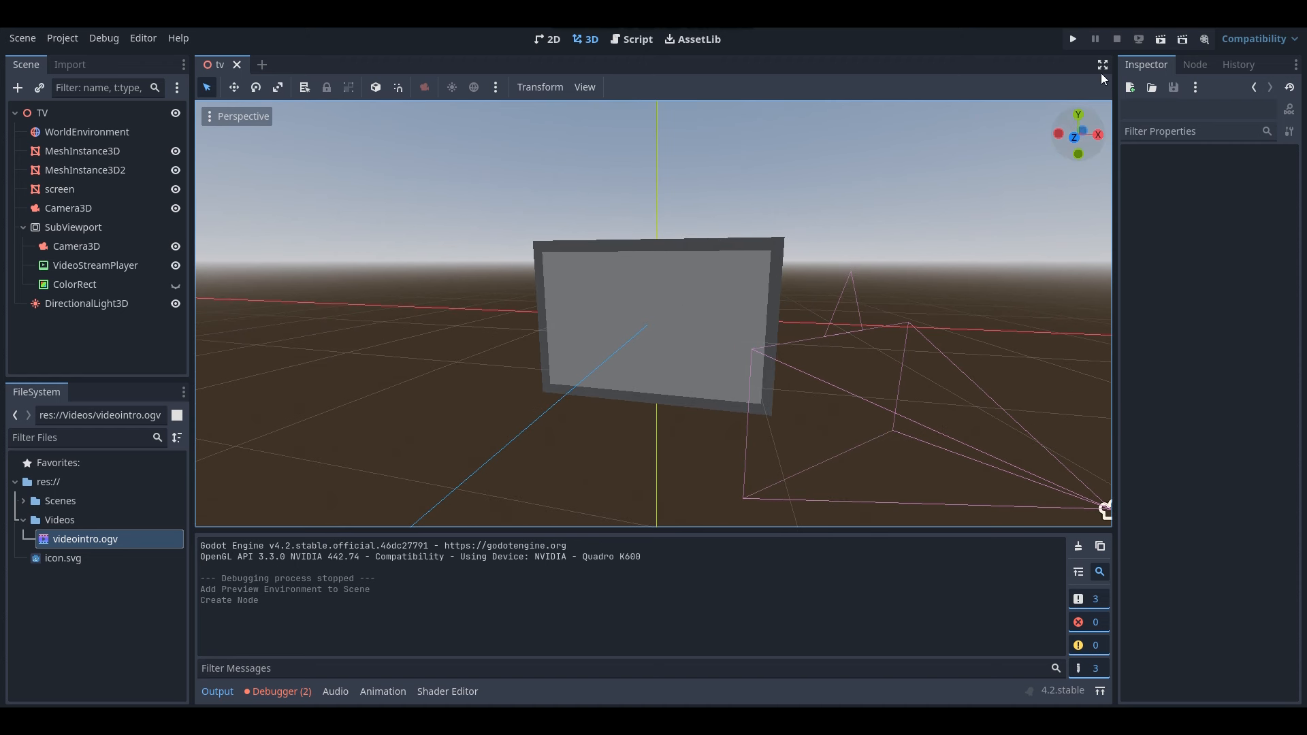
{"action": "right_click_drag", "start_coordinate": [612, 389], "coordinate": [618, 393]}
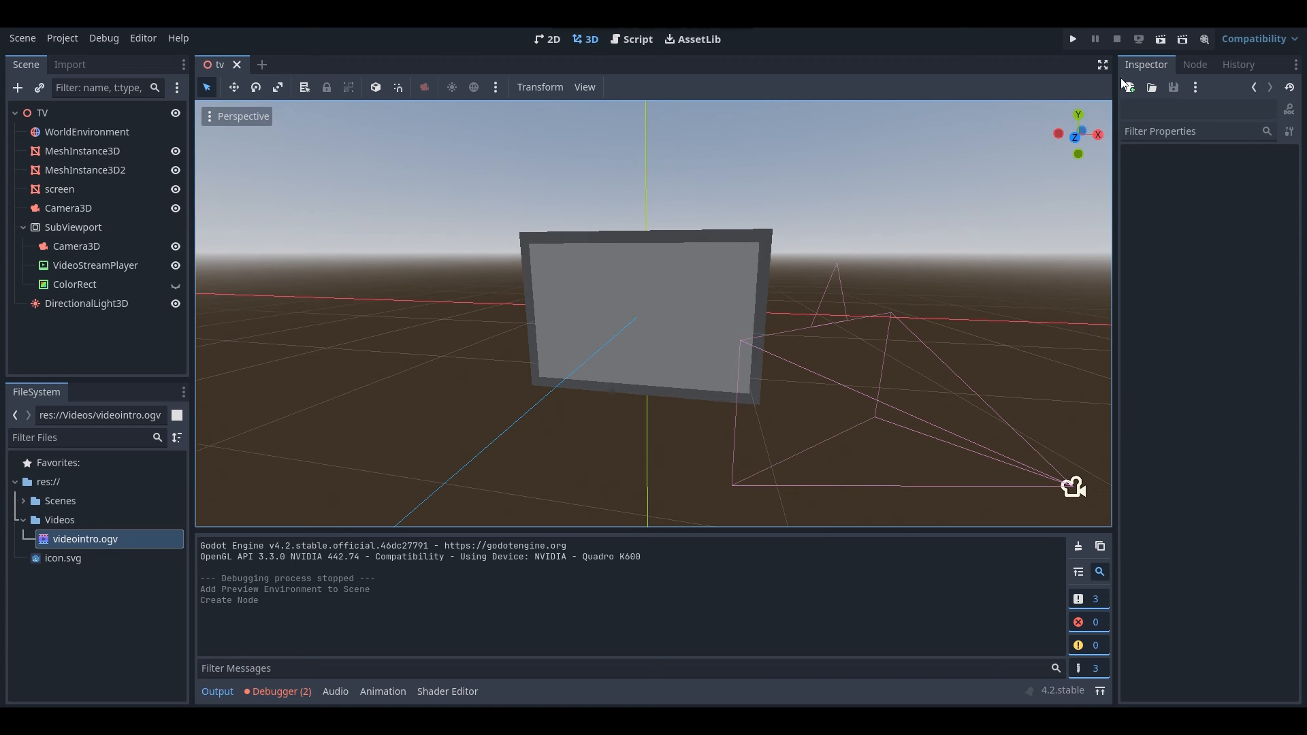
{"action": "left_click", "coordinate": [1073, 39]}
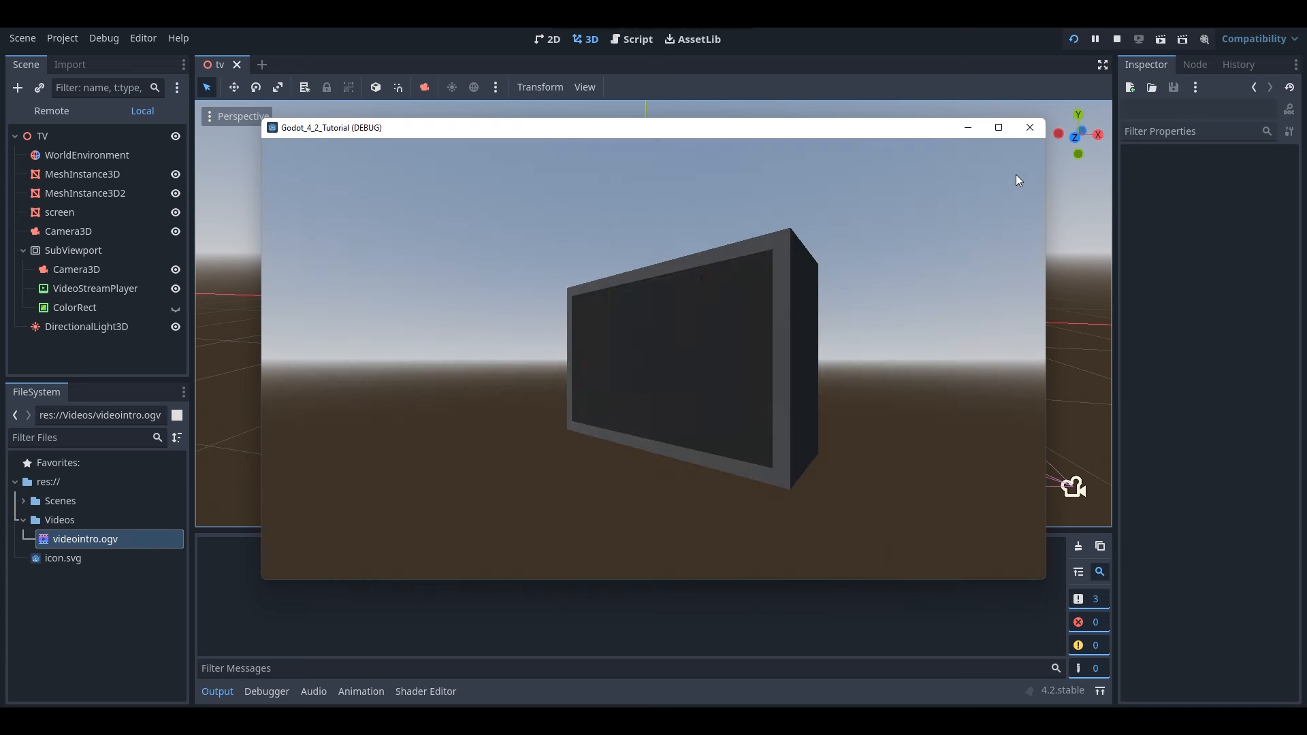